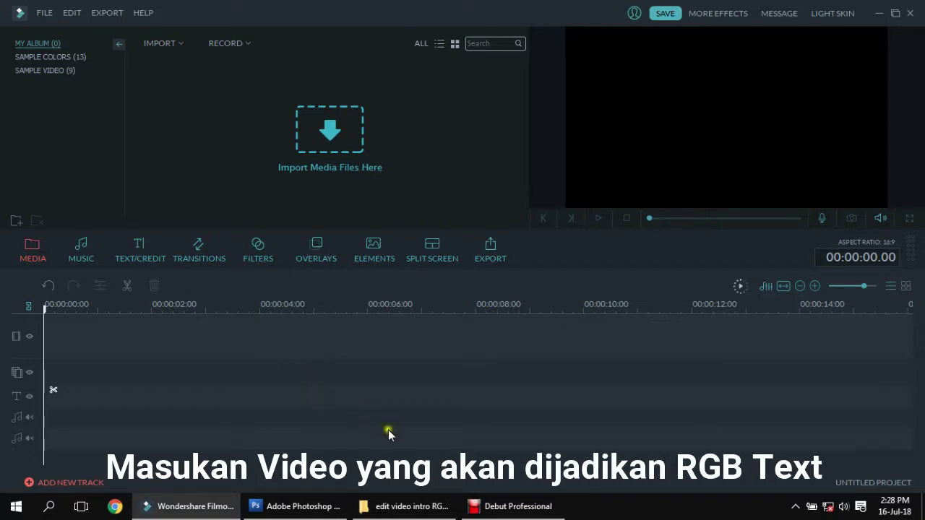
- Place the "Keindahan gelap malam kota Pekanbaru" video on the video track, split it at 00:00:13.24 and delete the part before the cut
left_click(405, 508)
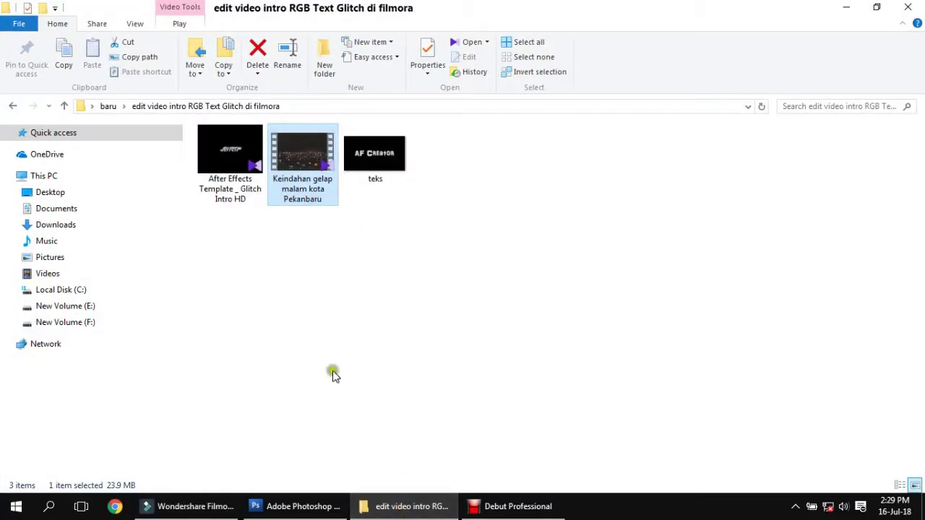
left_click_drag(318, 159, 203, 343)
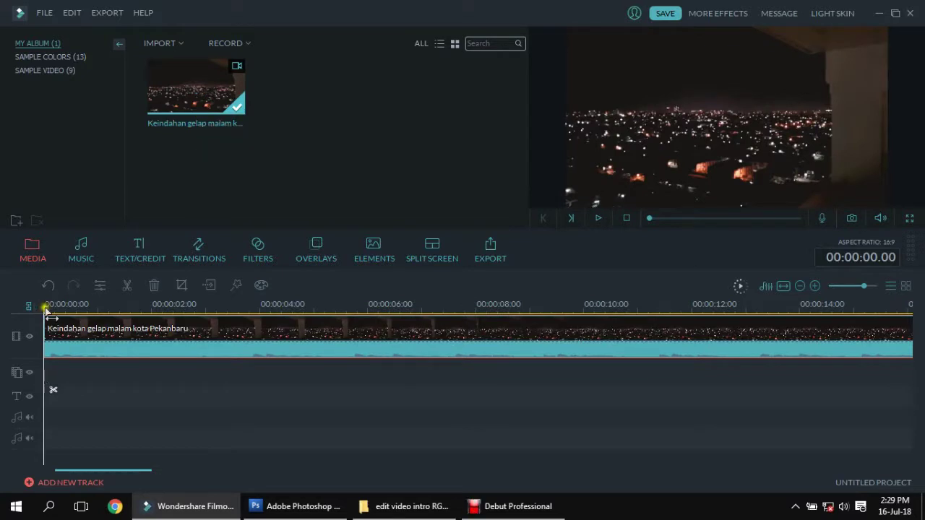
left_click(557, 302)
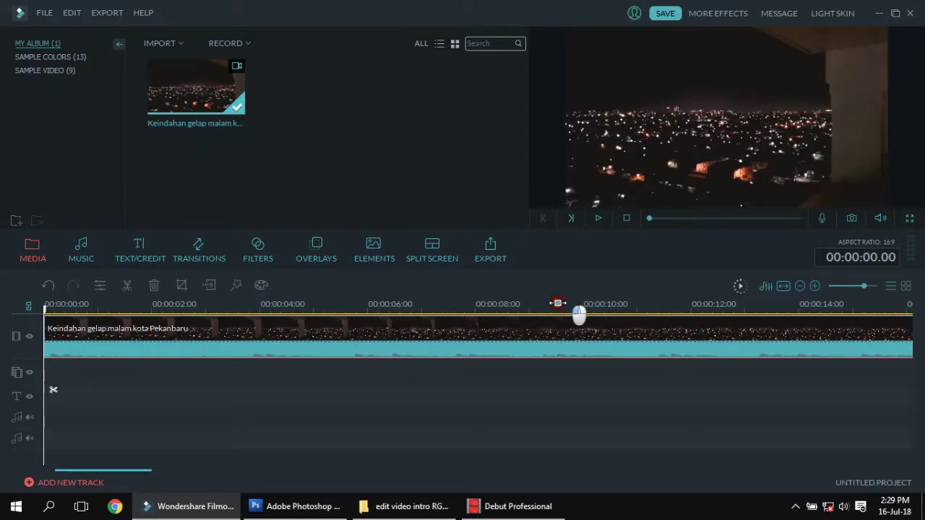
left_click_drag(557, 303, 54, 303)
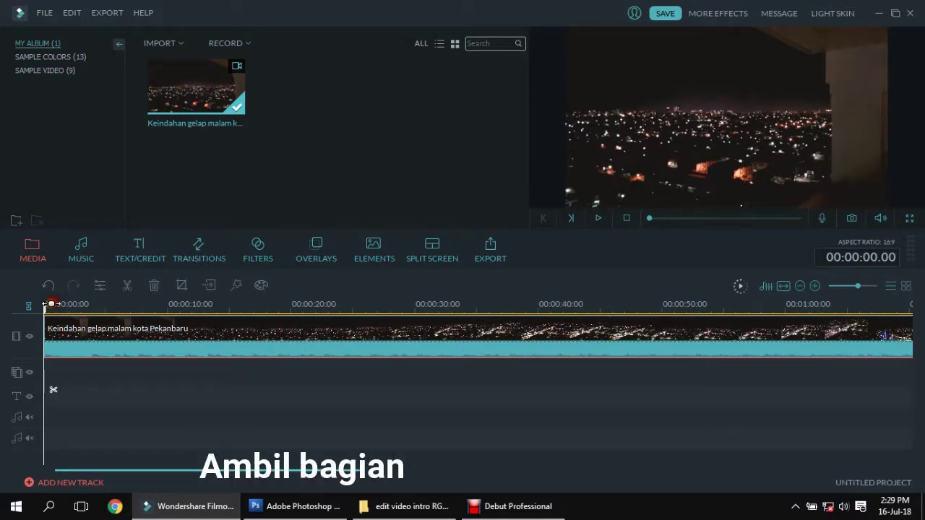
left_click_drag(51, 304, 222, 394)
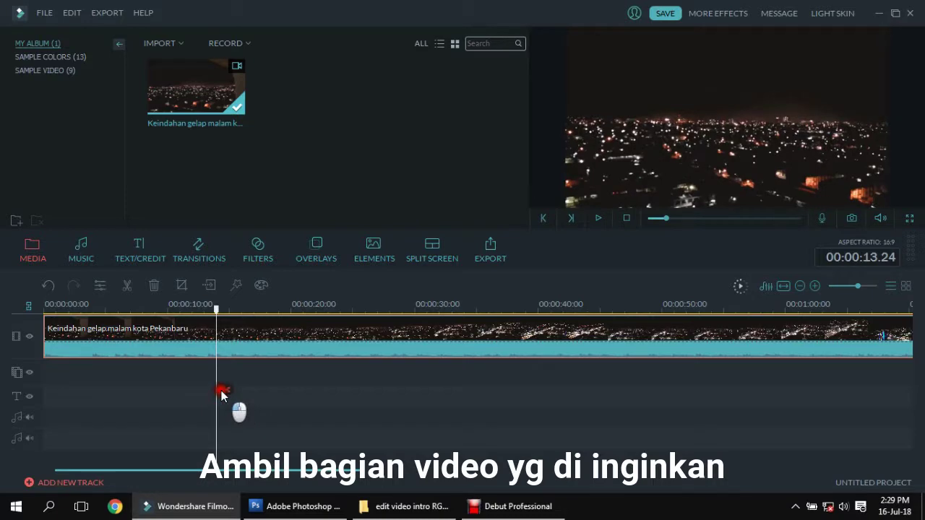
right_click(177, 340)
left_click(203, 331)
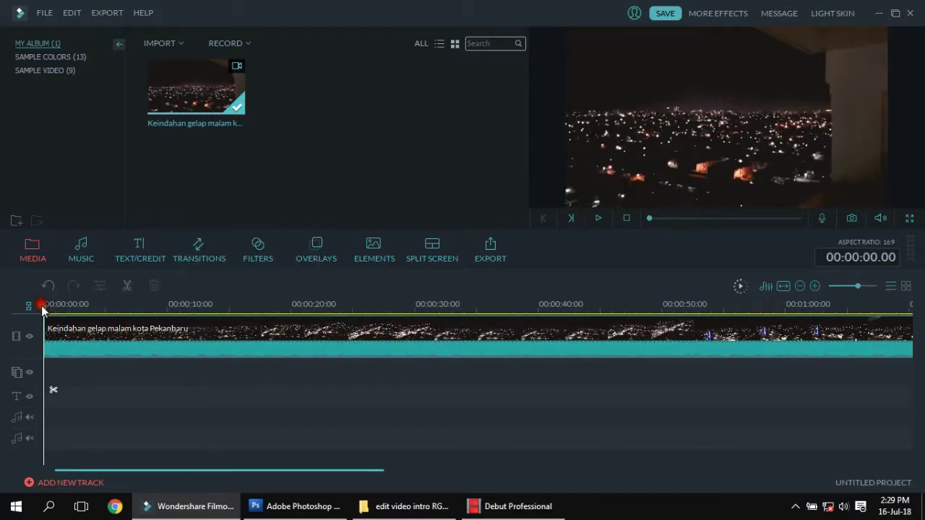
- Split the remaining clip at 00:00:12.24 and delete the part after the cut
left_click_drag(42, 309, 208, 318)
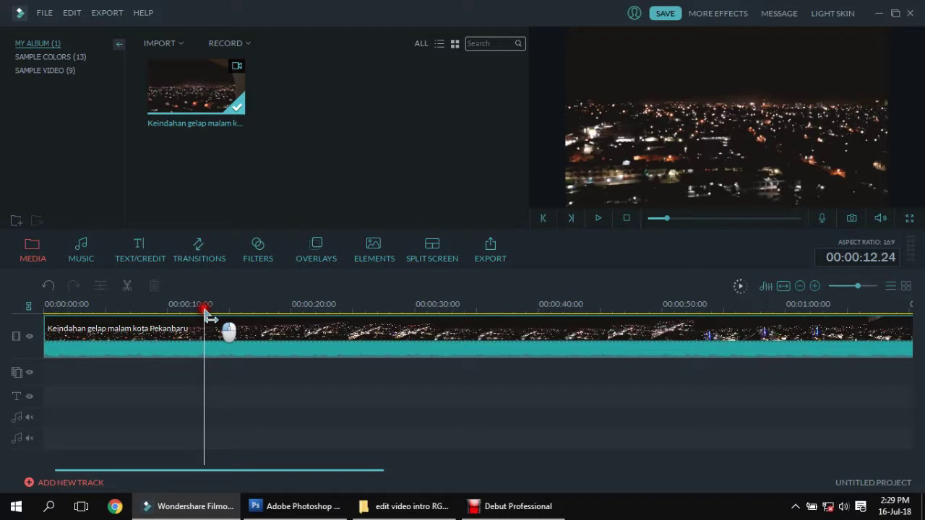
left_click(214, 389)
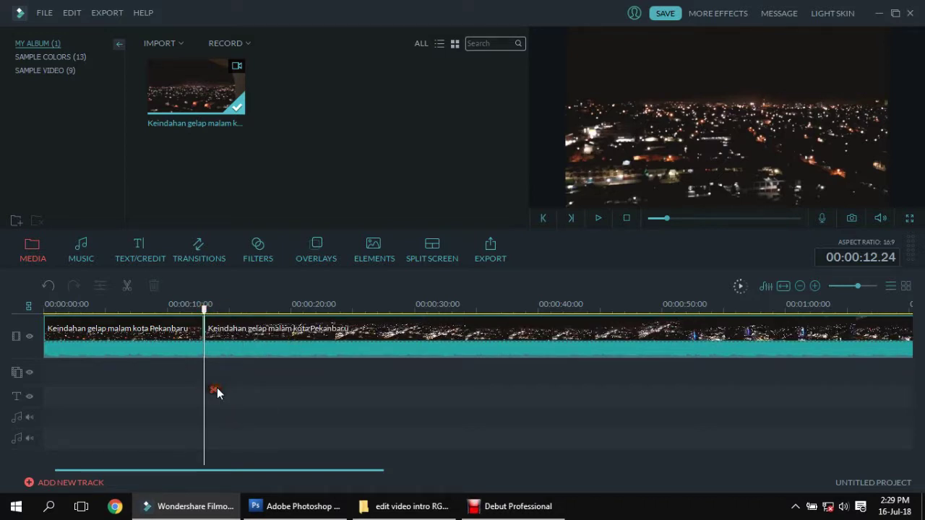
left_click(252, 348)
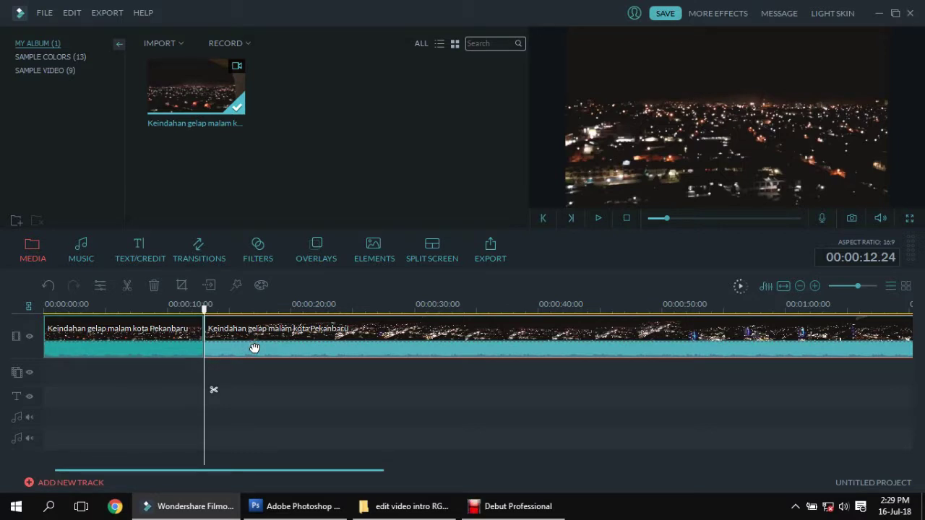
right_click(254, 348)
left_click(282, 333)
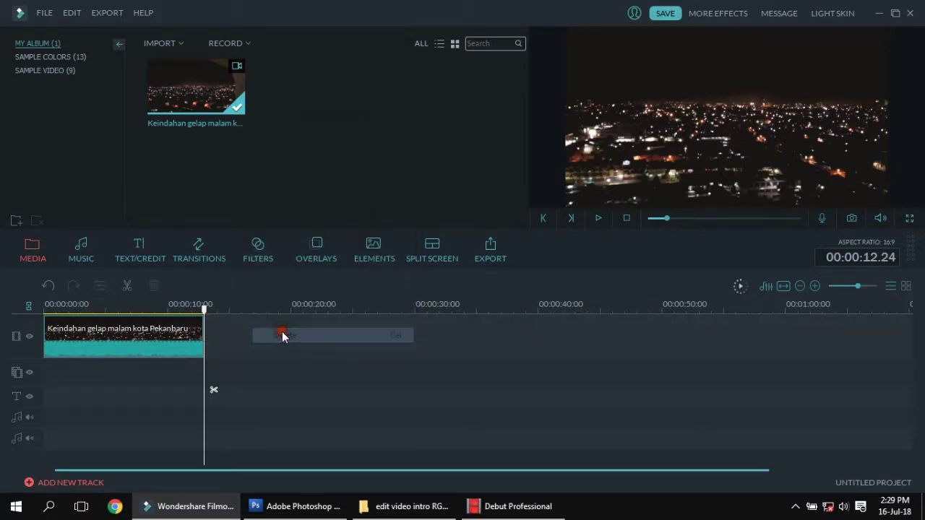
- Return the playhead to the start of the trimmed clip at 00:00:00.00
scroll(424, 307, "up", 2)
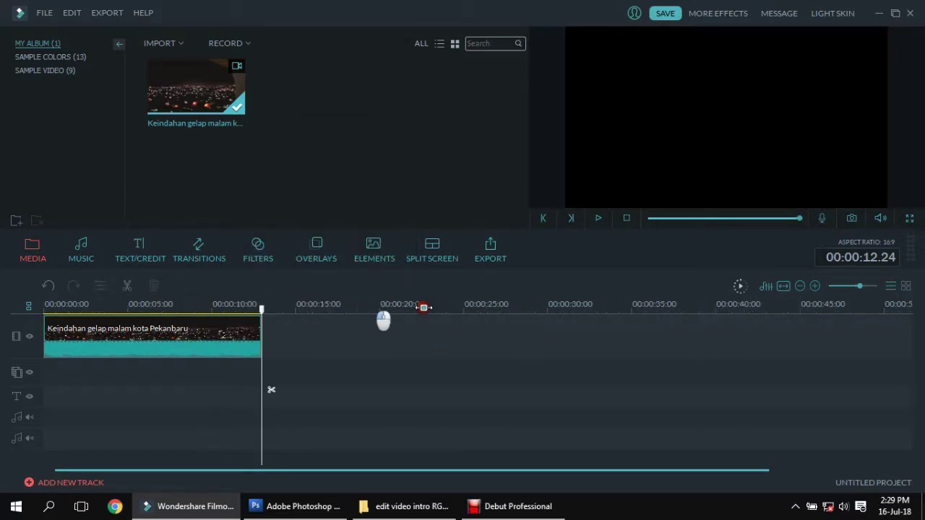
scroll(424, 307, "up", 2)
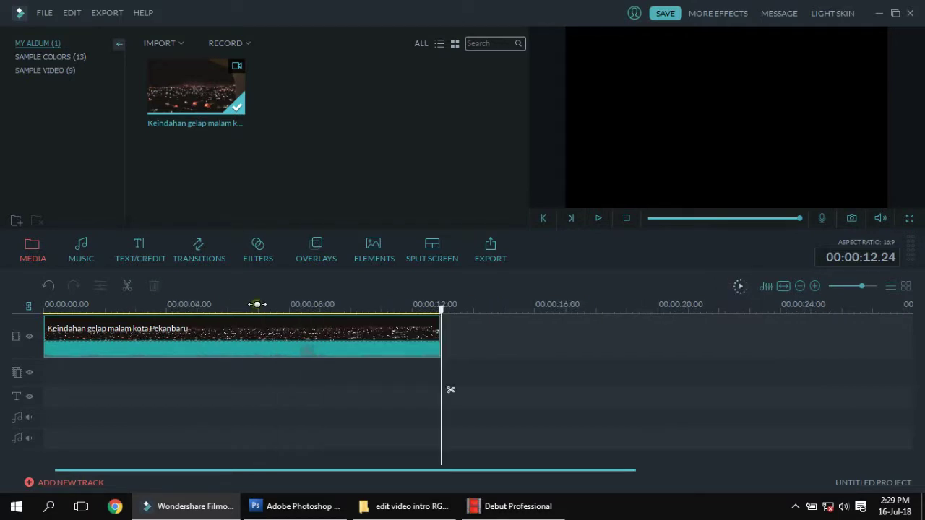
scroll(267, 307, "up", 2)
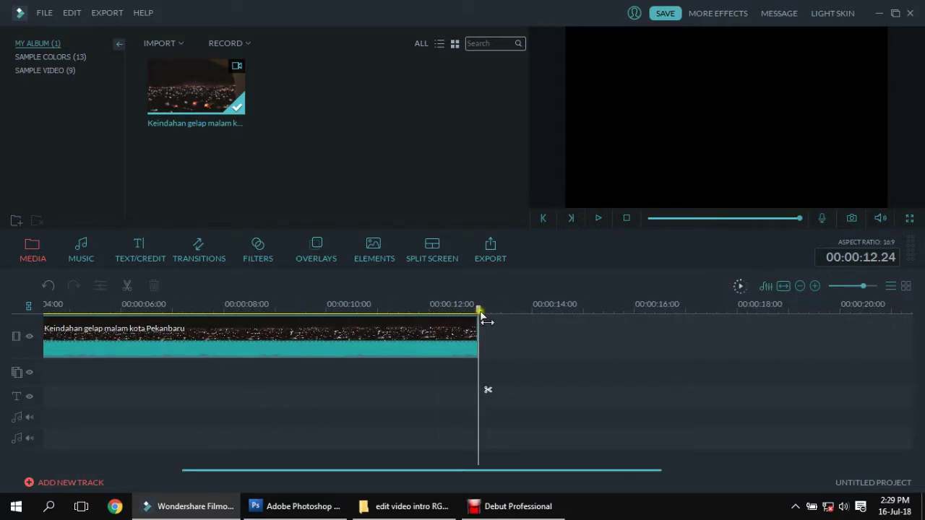
left_click_drag(476, 314, 33, 352)
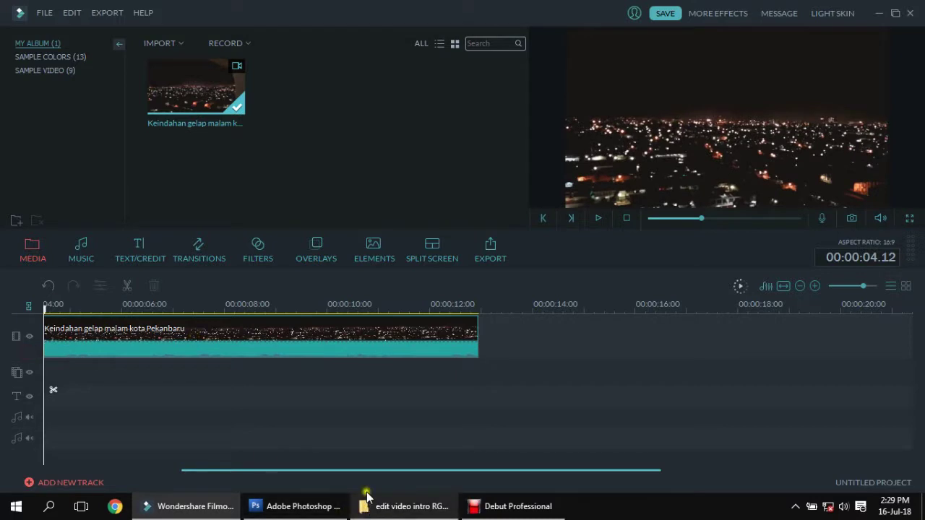
left_click_drag(364, 471, 145, 471)
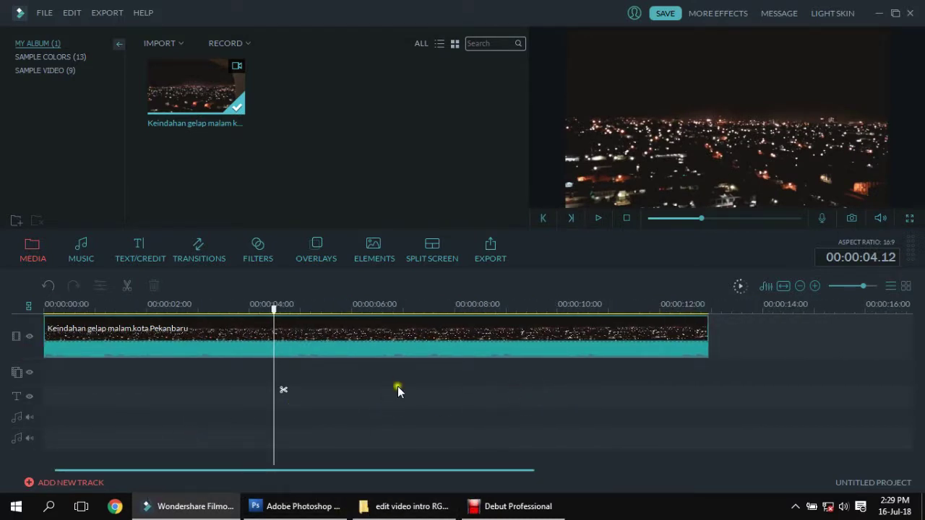
left_click_drag(280, 321, 145, 330)
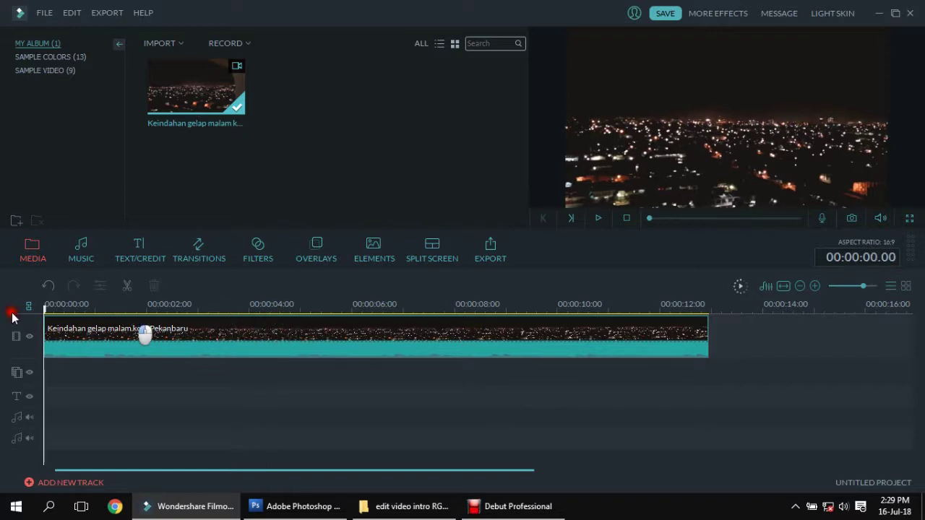
- Switch to Photoshop, create a Film & Video document sized HDV/HDTV 720p/29.97, and fill its background with black
left_click(303, 506)
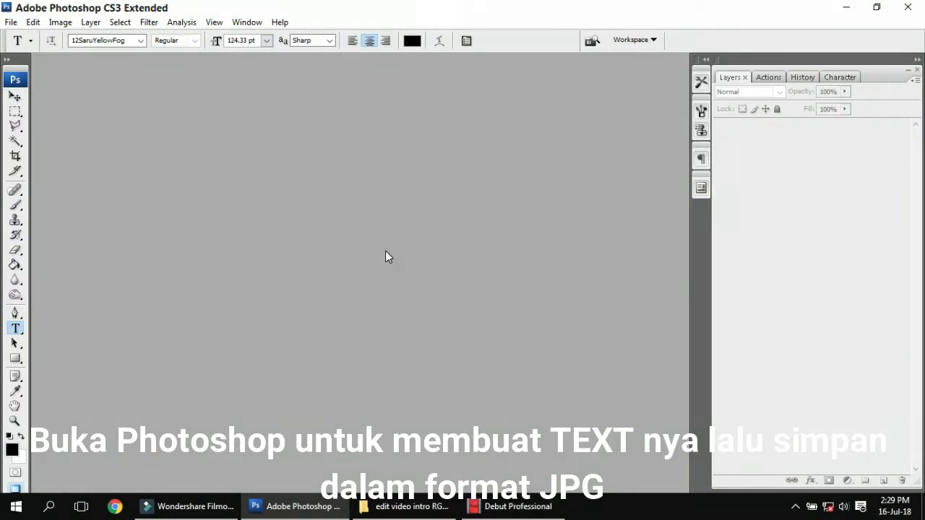
left_click(9, 22)
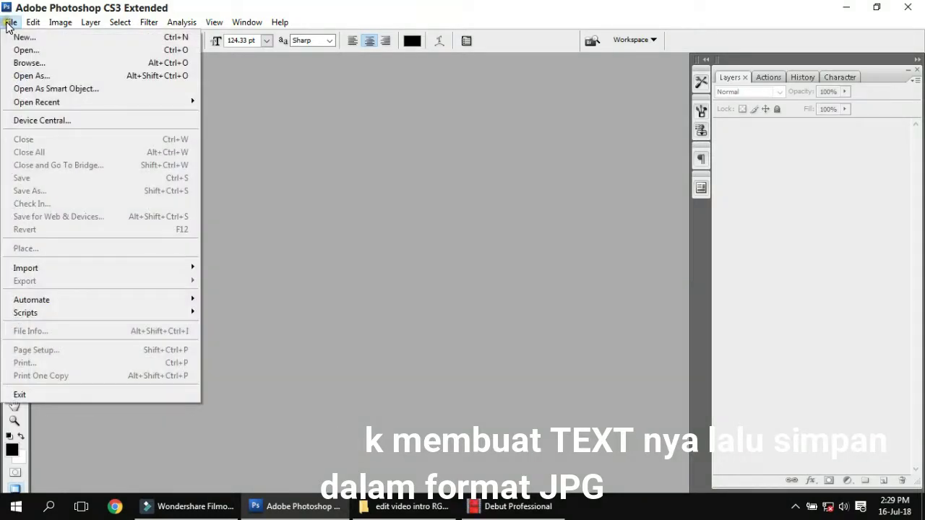
left_click(16, 35)
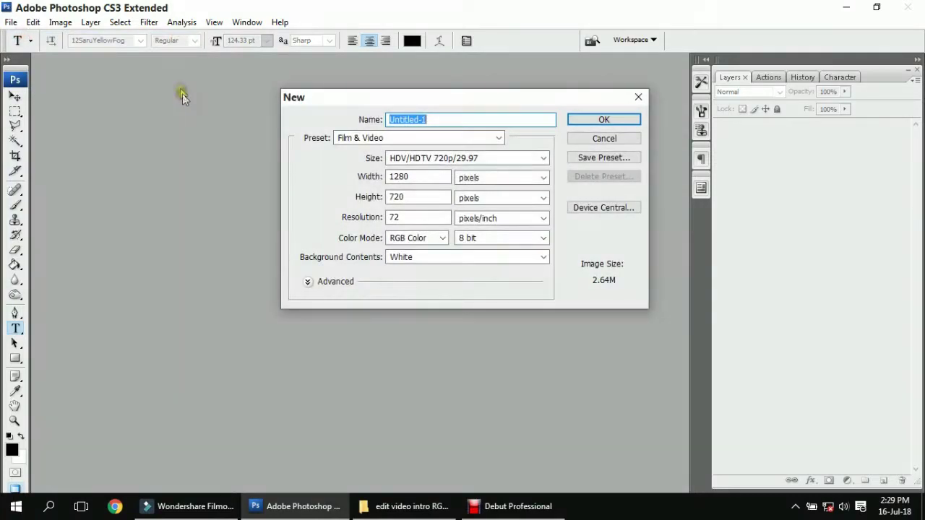
left_click(337, 137)
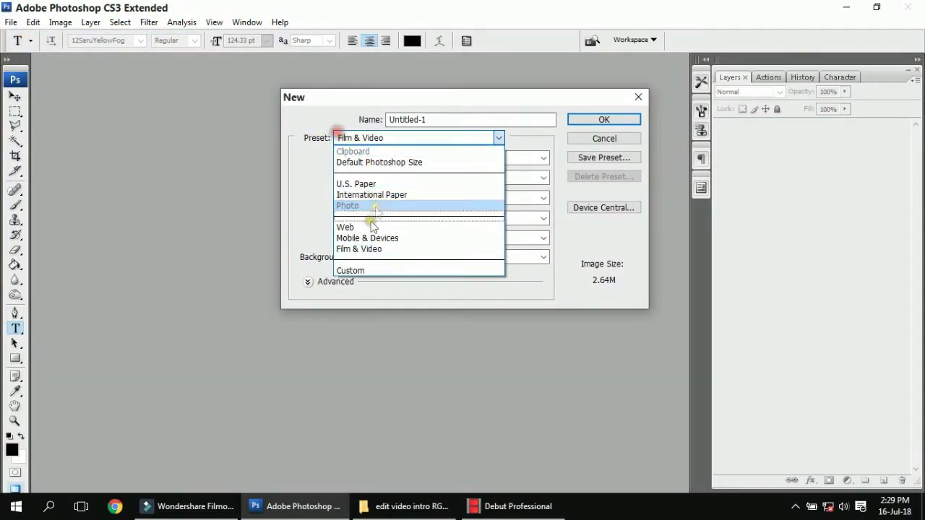
left_click(363, 250)
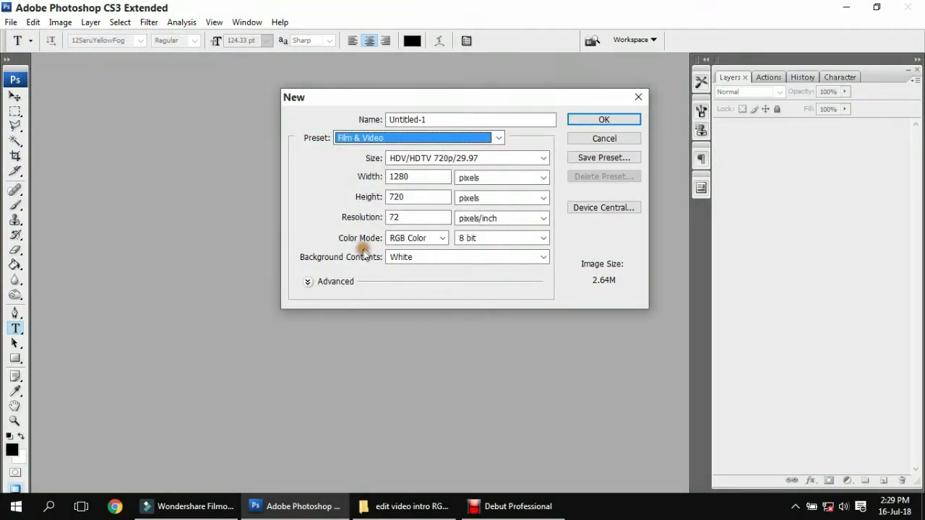
left_click(517, 163)
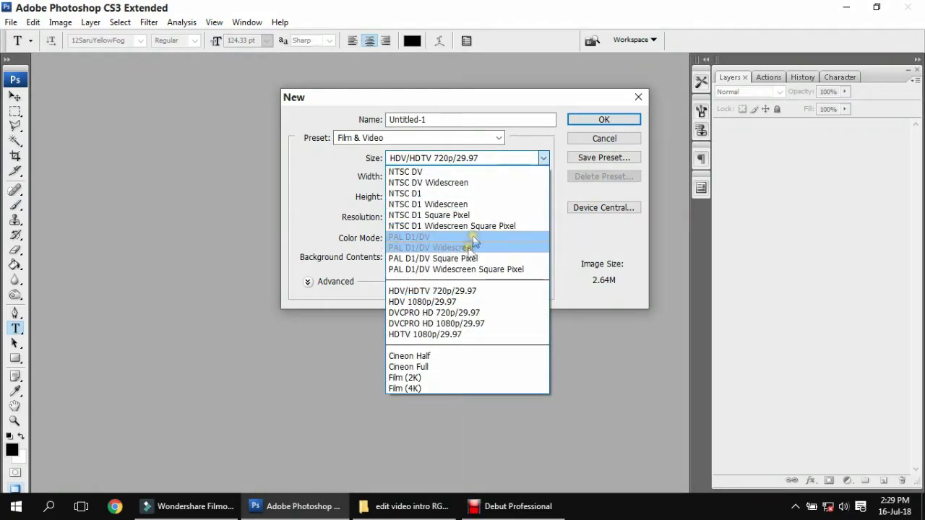
left_click(453, 289)
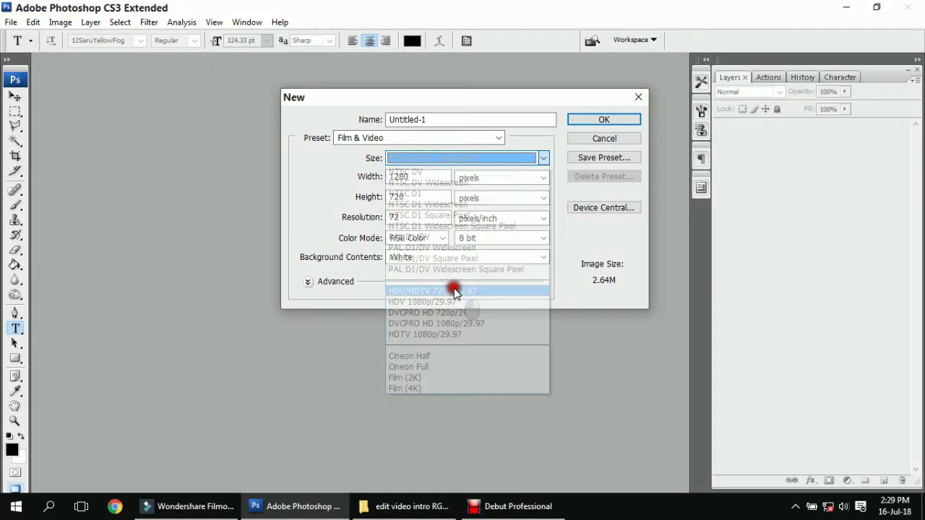
left_click(596, 120)
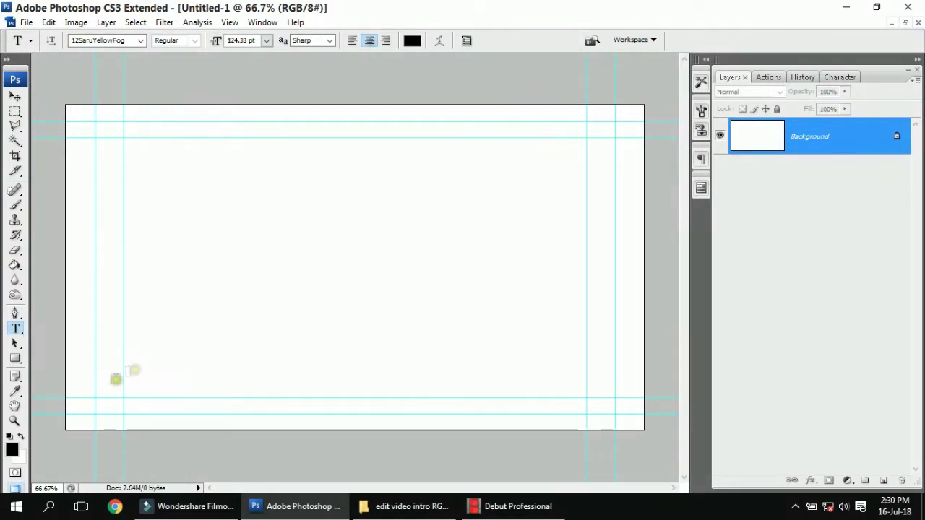
left_click(15, 264)
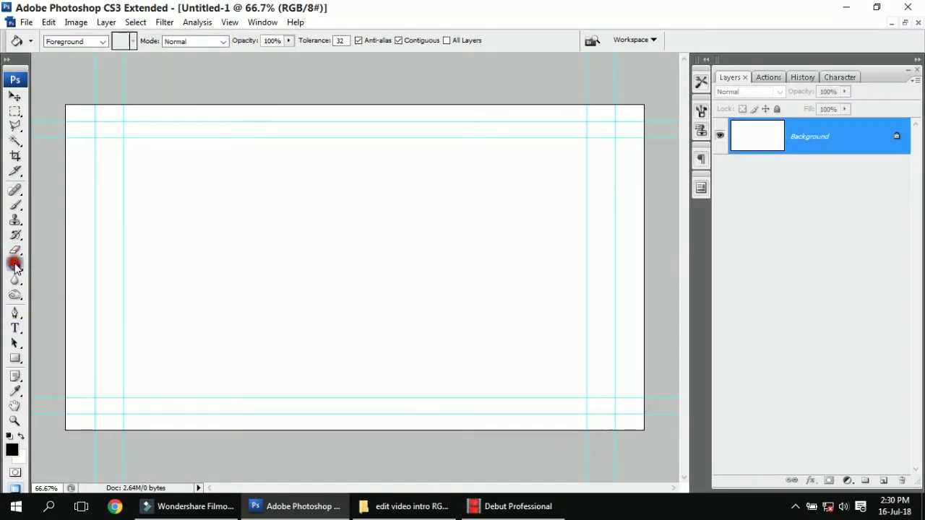
left_click(346, 256)
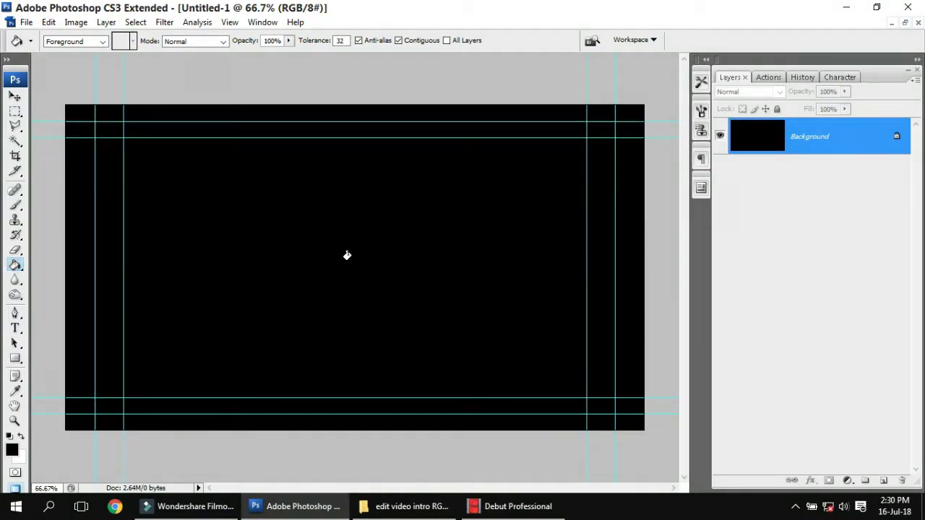
- Choose the AR DARLING font for the Type tool
left_click(16, 328)
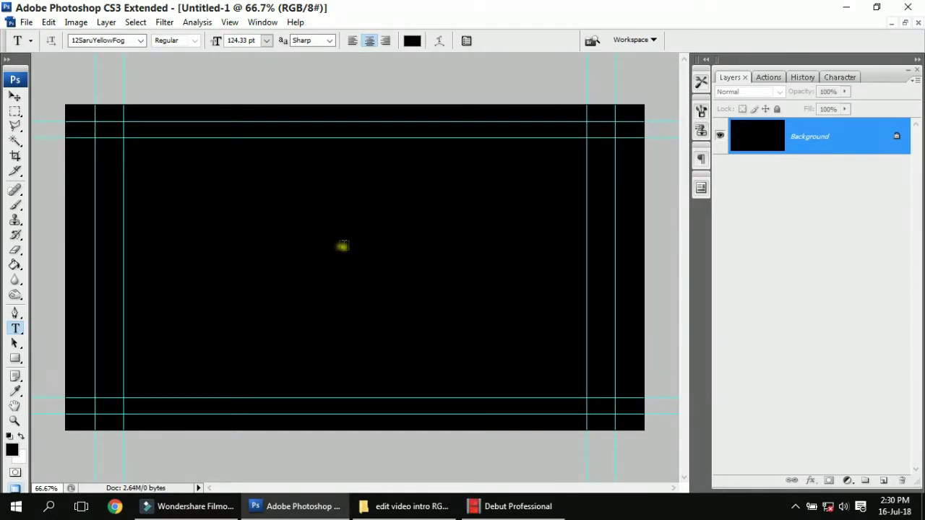
left_click(140, 40)
scroll(156, 145, "down", 9)
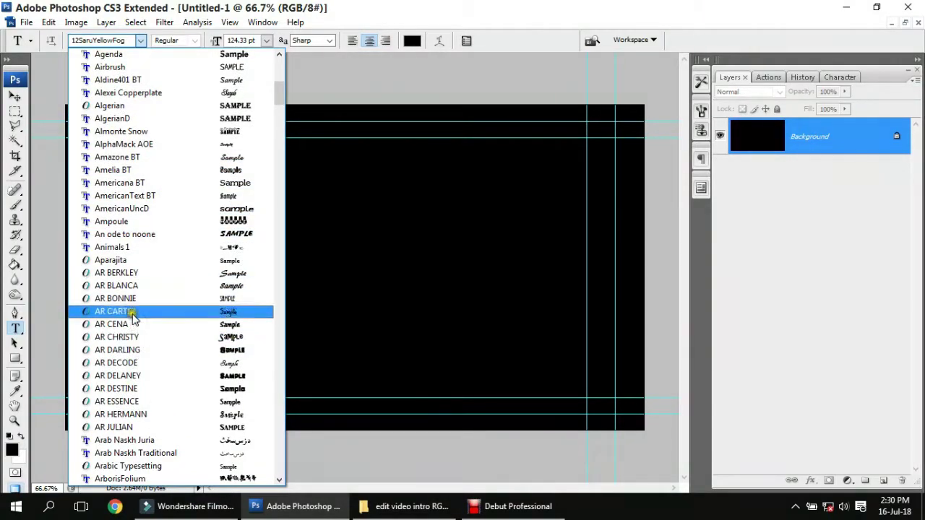
left_click(138, 351)
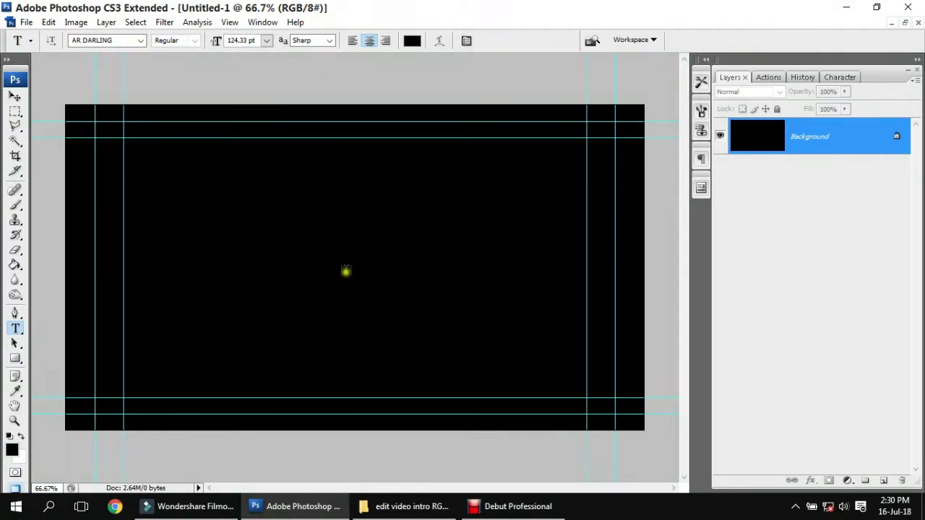
- Start a text layer near the canvas centre with the letter "A" and set its text color to white
left_click(346, 271)
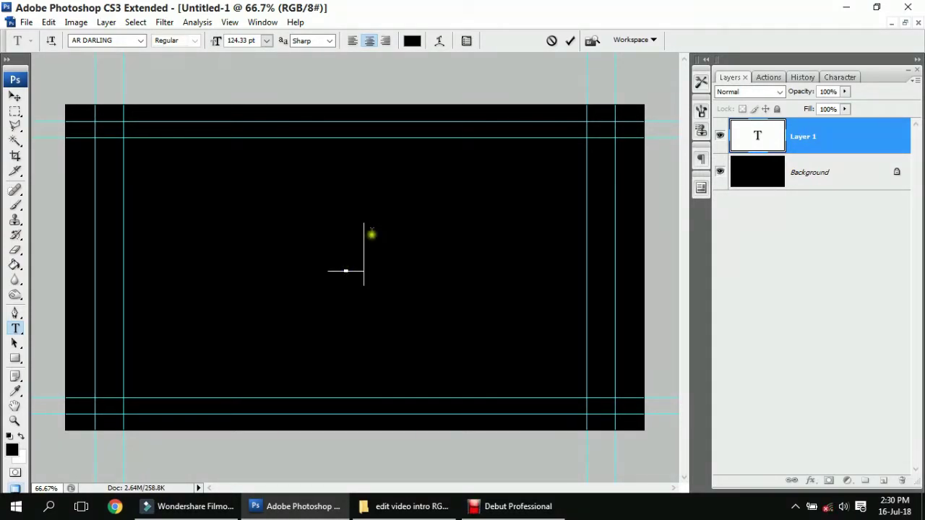
left_click_drag(370, 235, 324, 227)
left_click(411, 42)
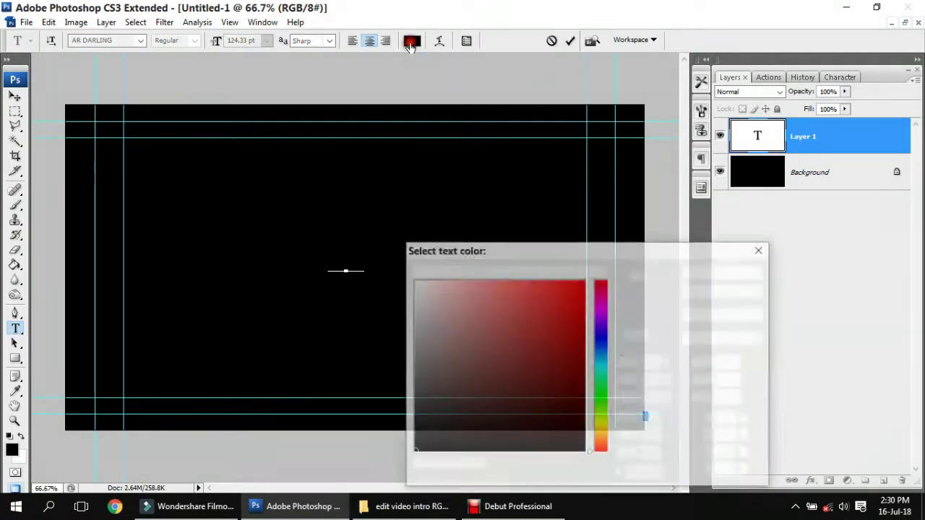
left_click(414, 281)
left_click(704, 271)
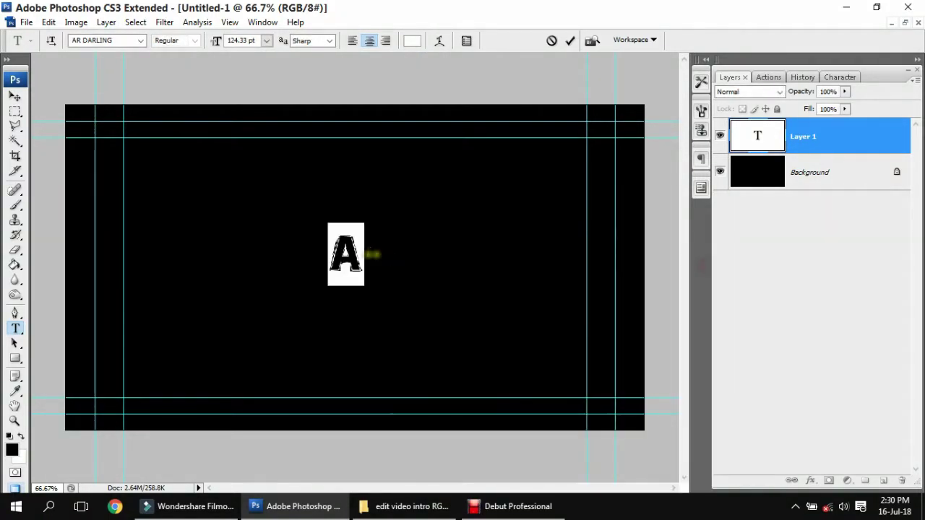
- Complete the white title text as "AF Creator", commit it, and move it closer to the canvas centre
left_click(365, 253)
type("F")
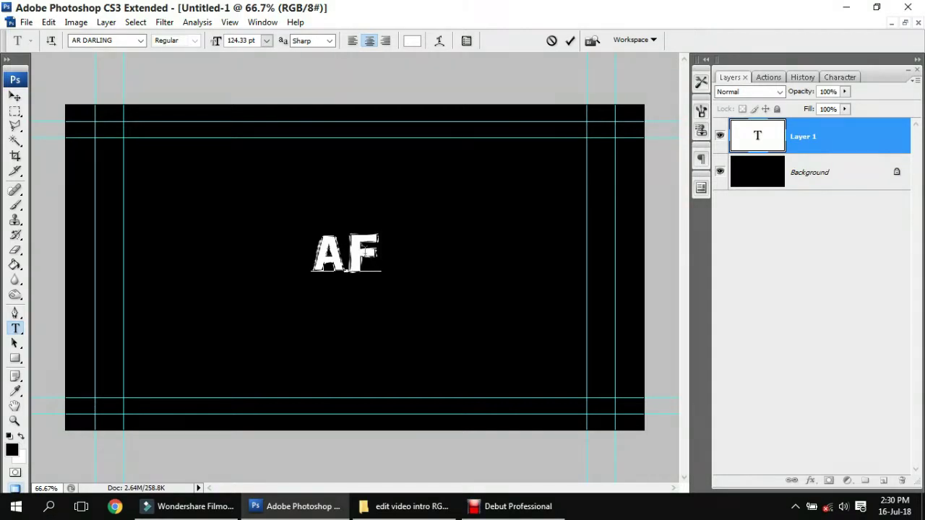
type(" Cre")
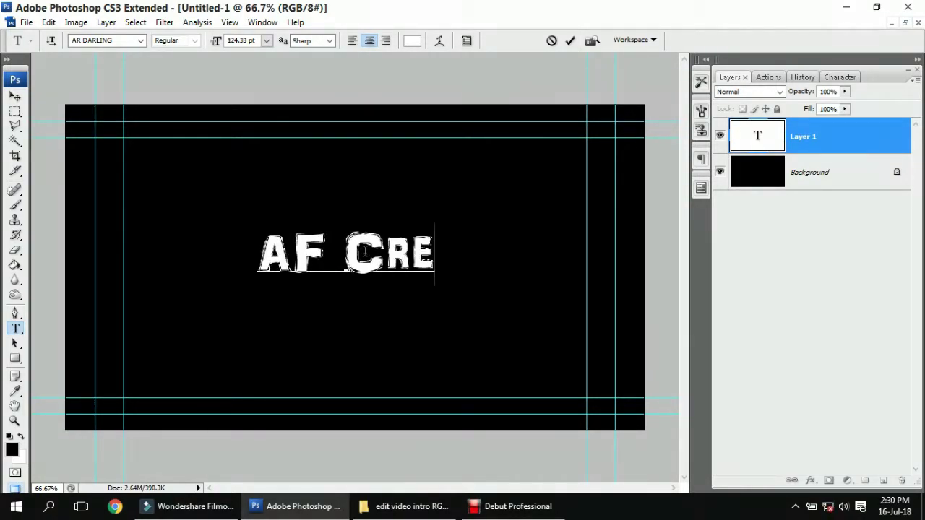
type("at")
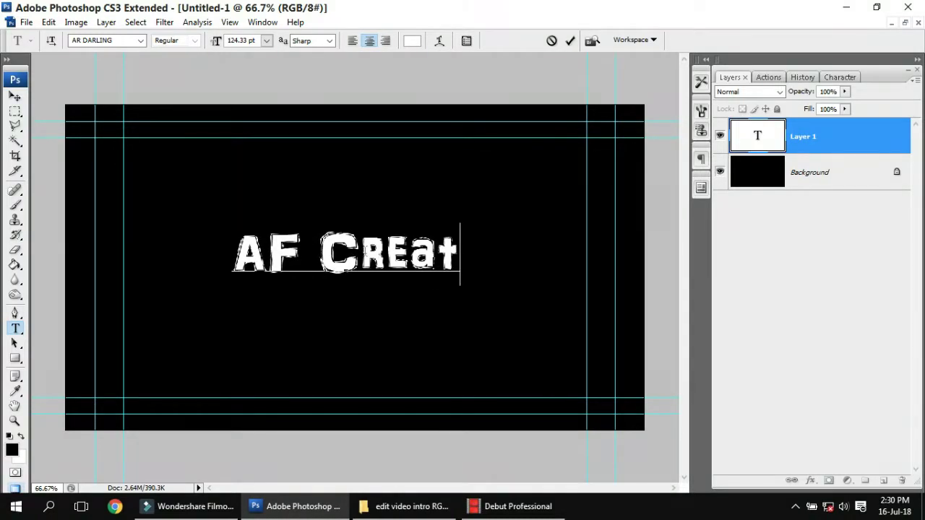
type("or")
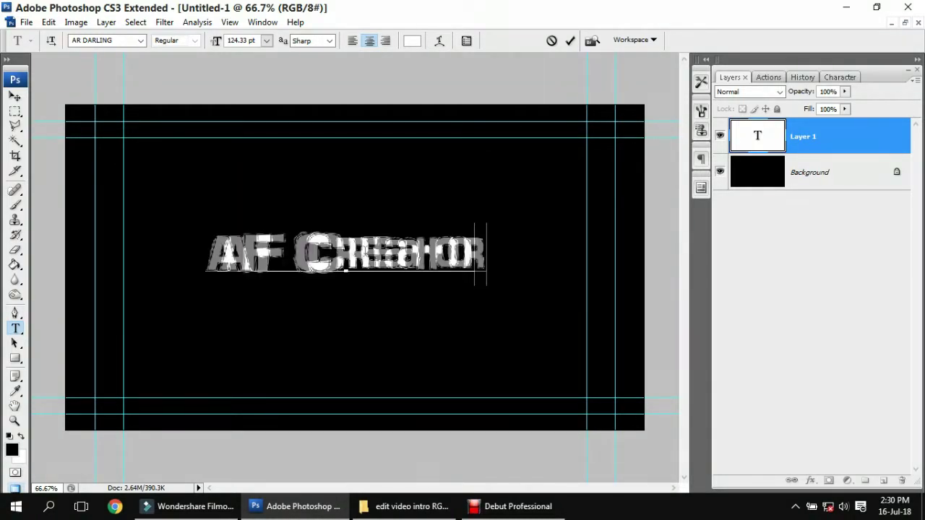
left_click(809, 143)
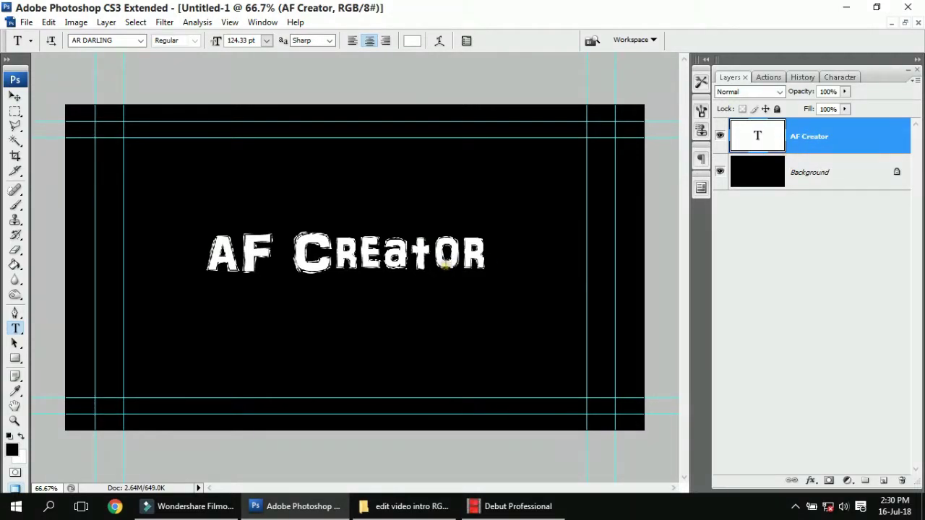
key("v")
left_click_drag(431, 271, 451, 273)
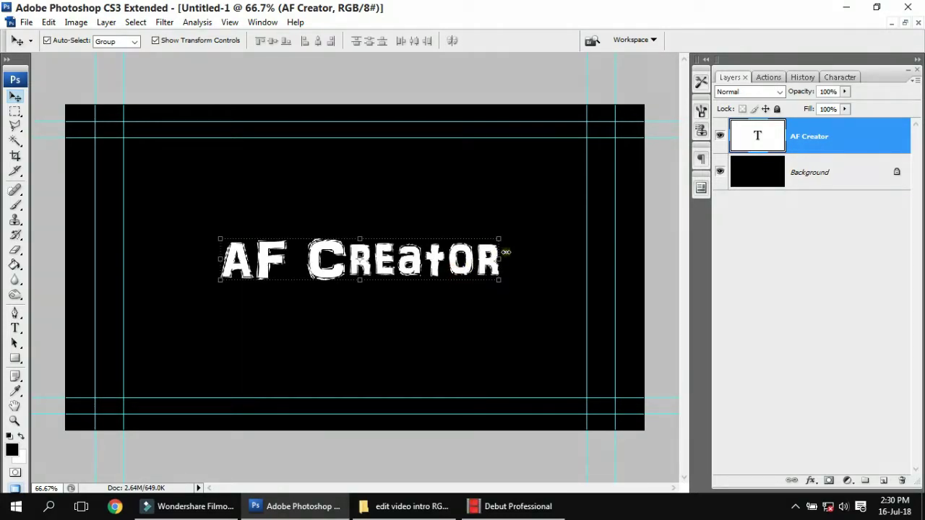
left_click(28, 22)
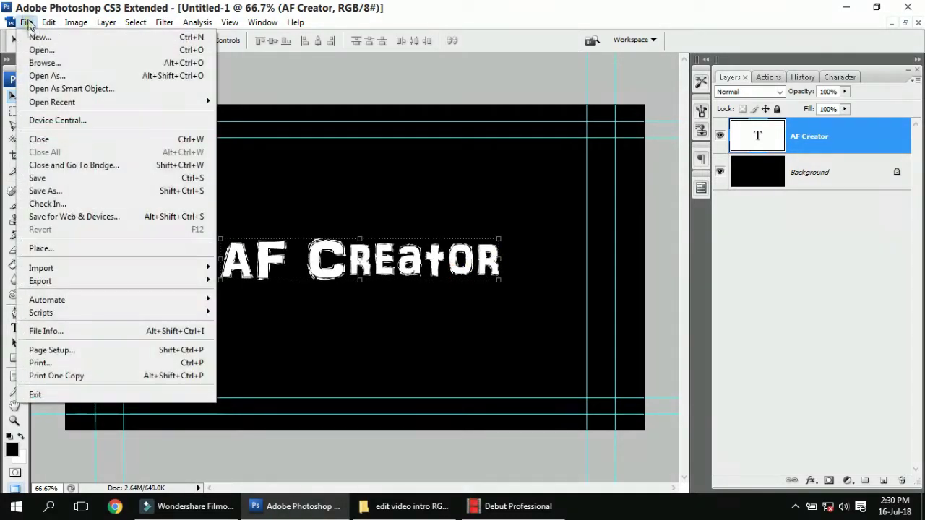
left_click(54, 188)
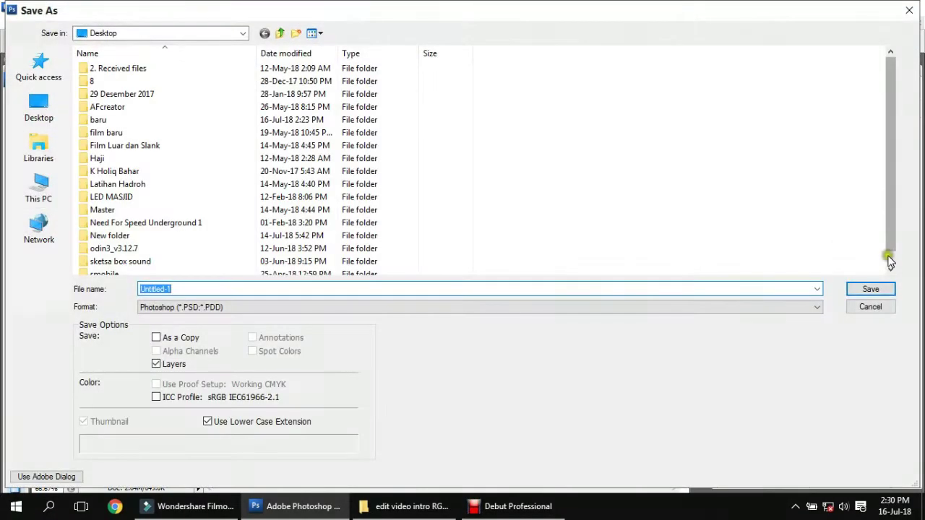
left_click(874, 289)
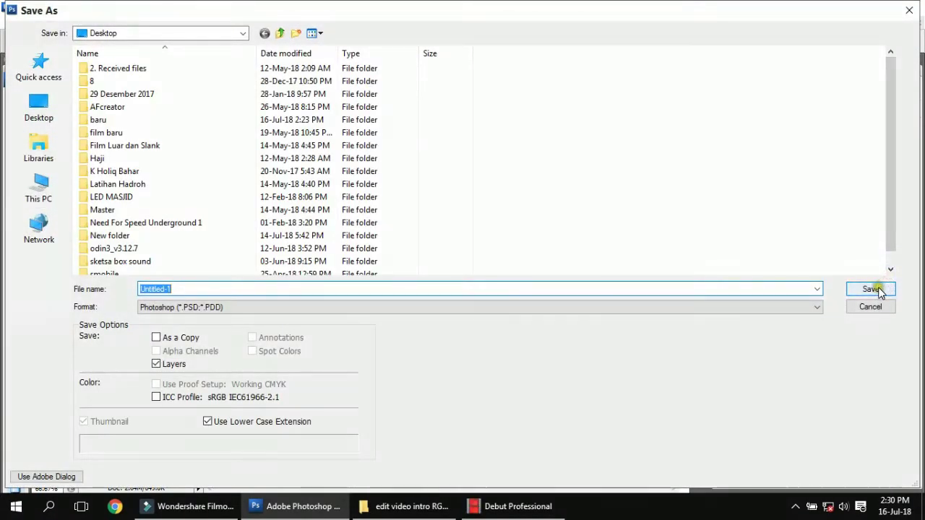
left_click(611, 167)
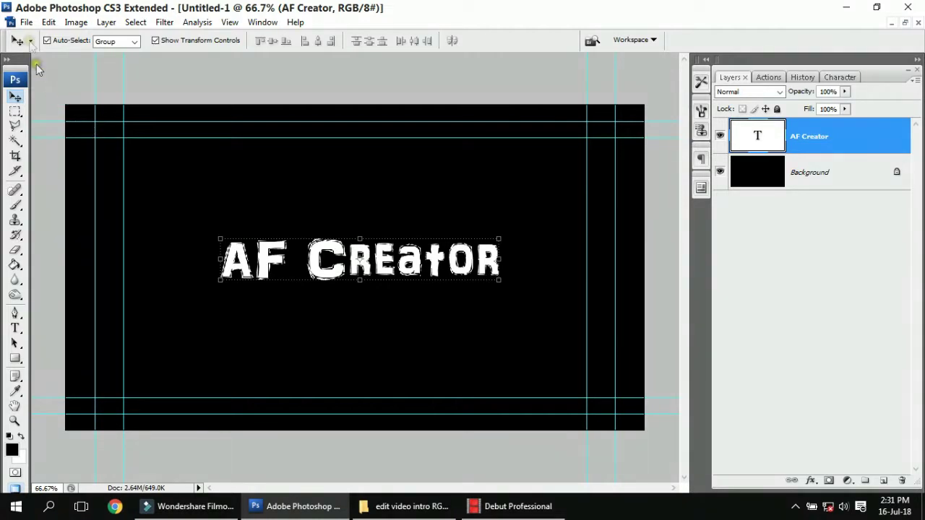
left_click(26, 23)
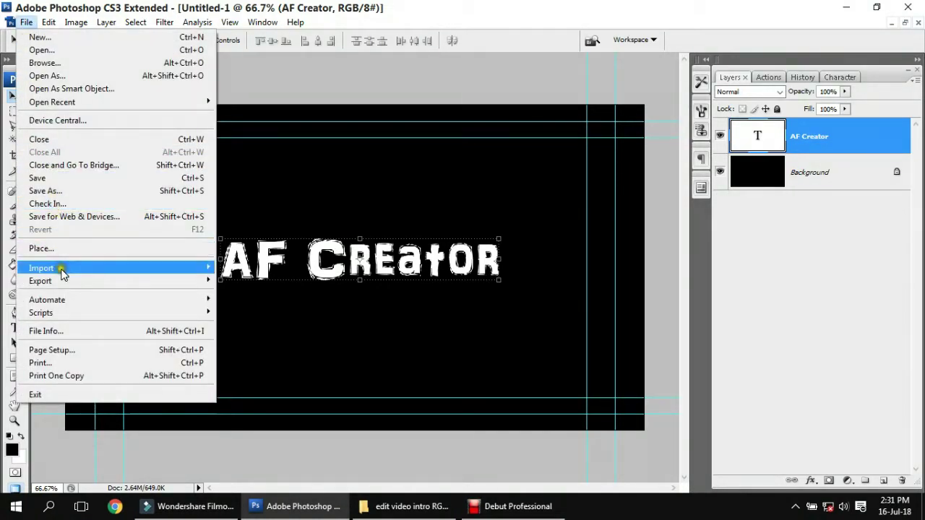
left_click(43, 190)
left_click(268, 306)
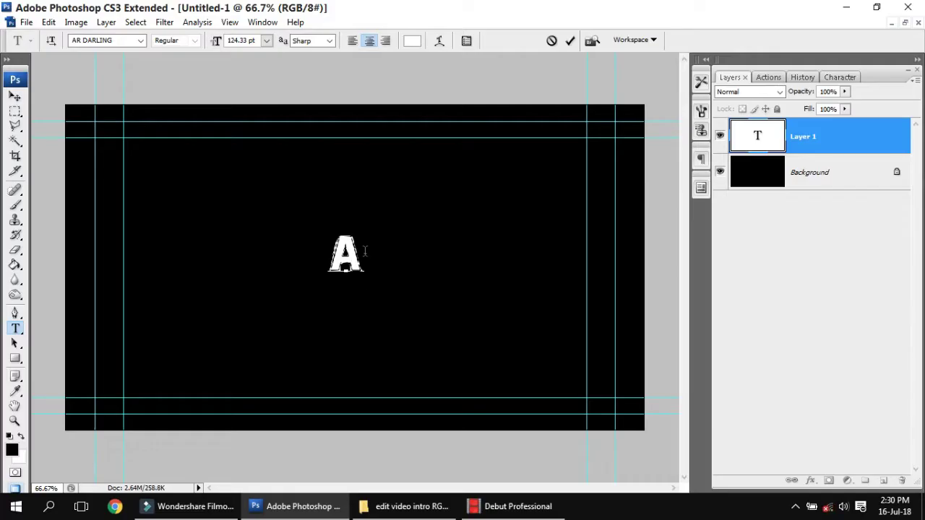
- Extend the "A" on the text layer to "AF Creator" and shift the title slightly toward the middle of the canvas
type("F")
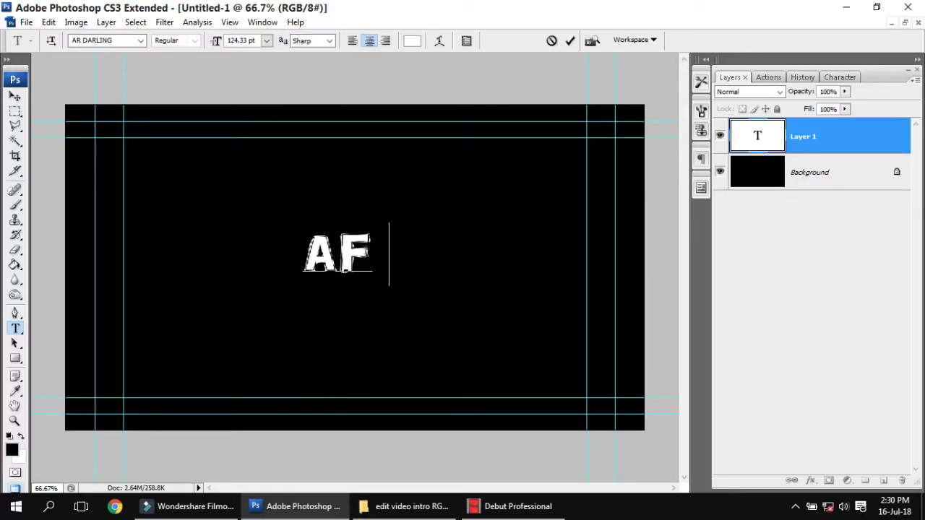
type(" Cr")
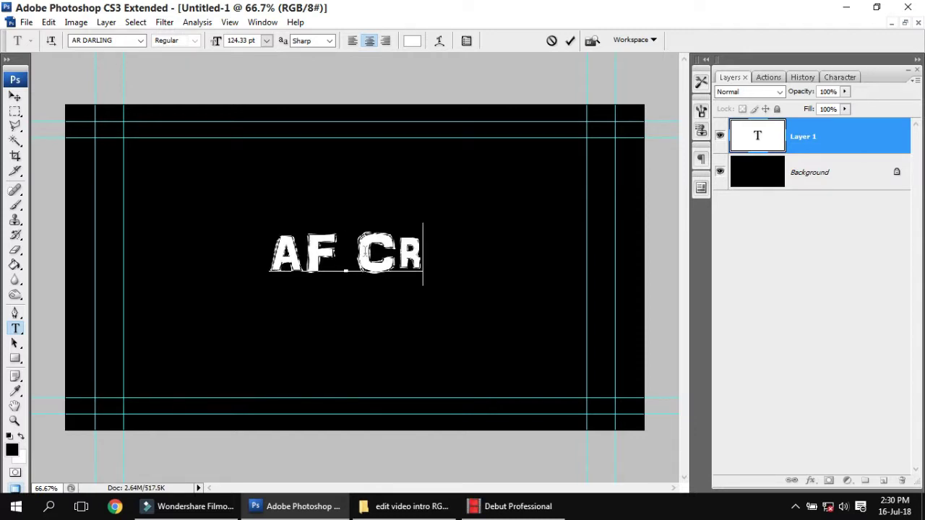
type("ea")
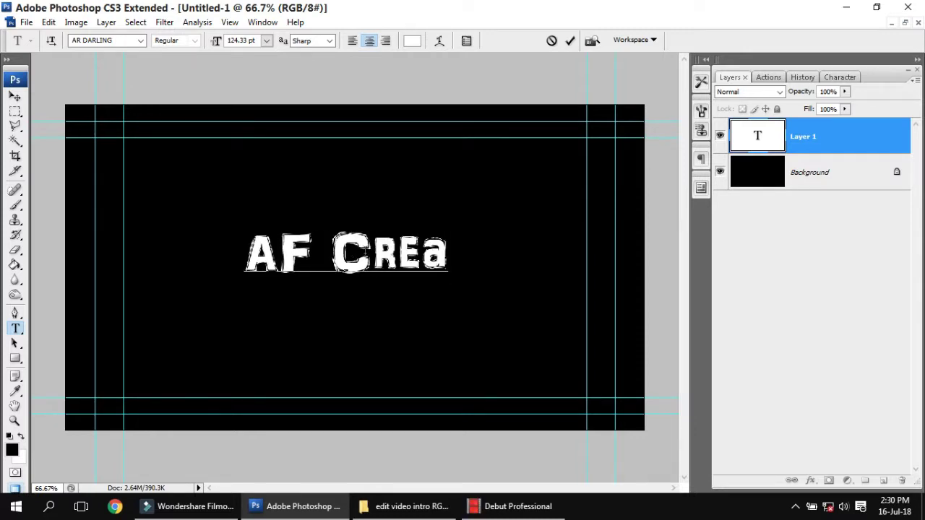
type("tor")
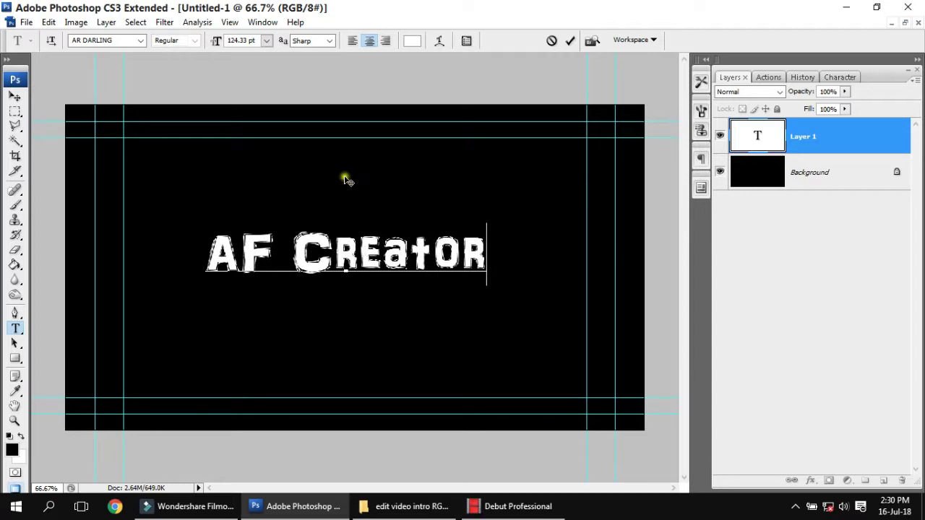
left_click(810, 144)
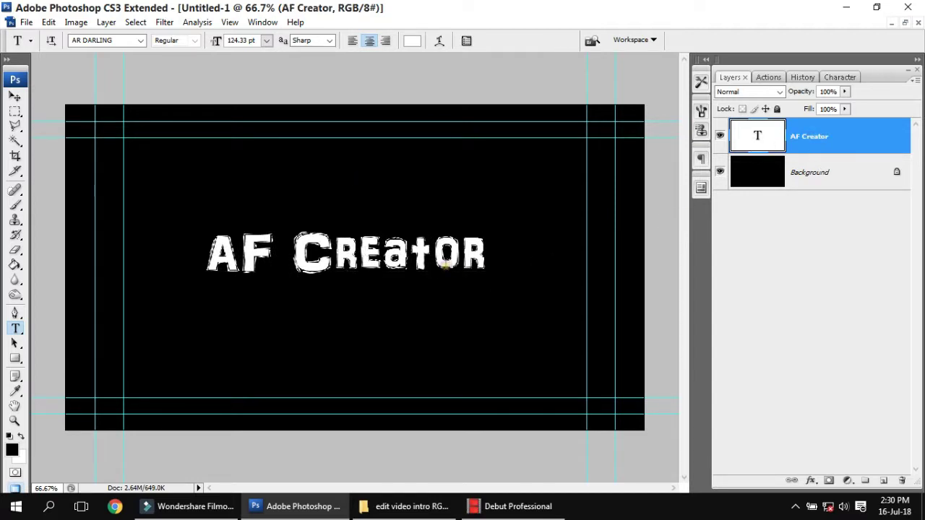
key("v")
left_click_drag(436, 269, 451, 272)
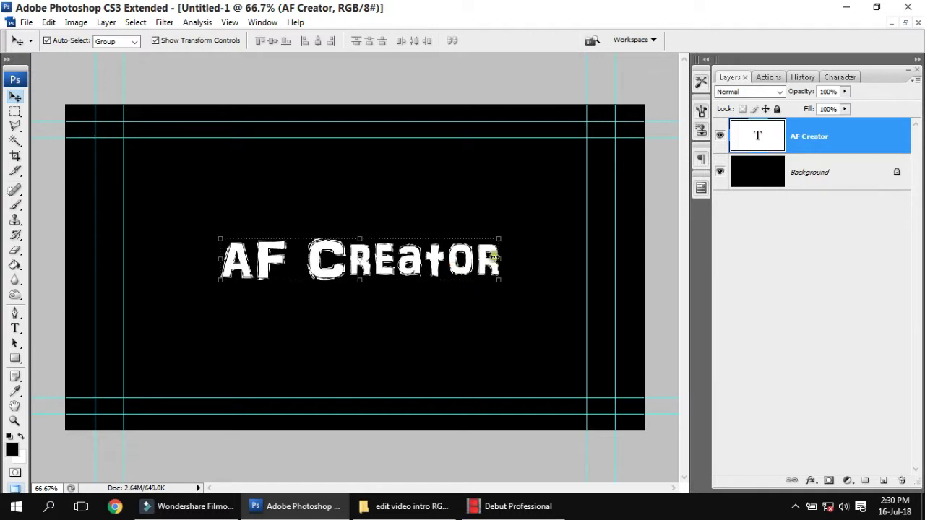
left_click(26, 22)
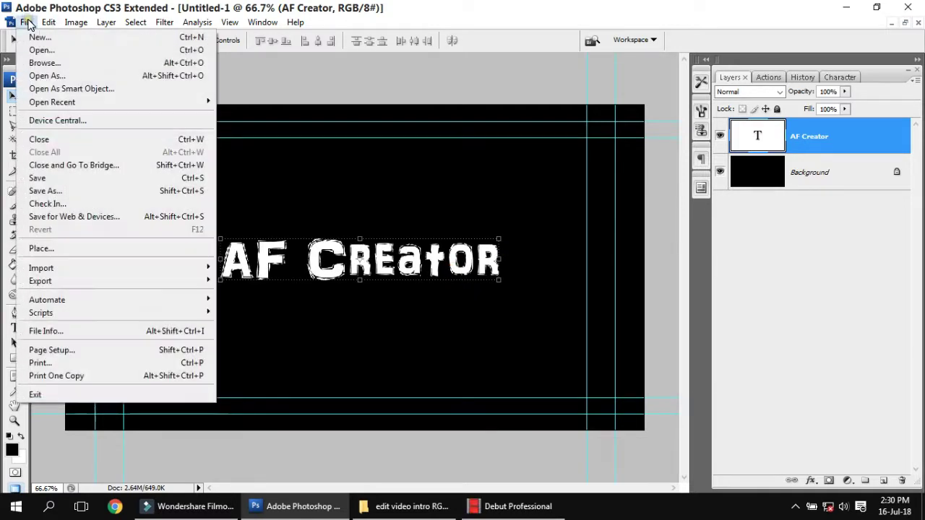
left_click(55, 191)
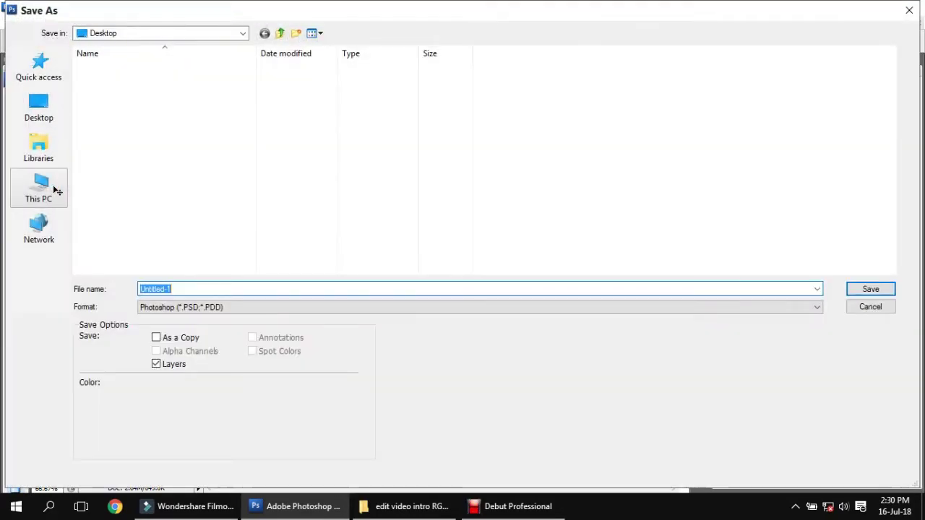
left_click(877, 289)
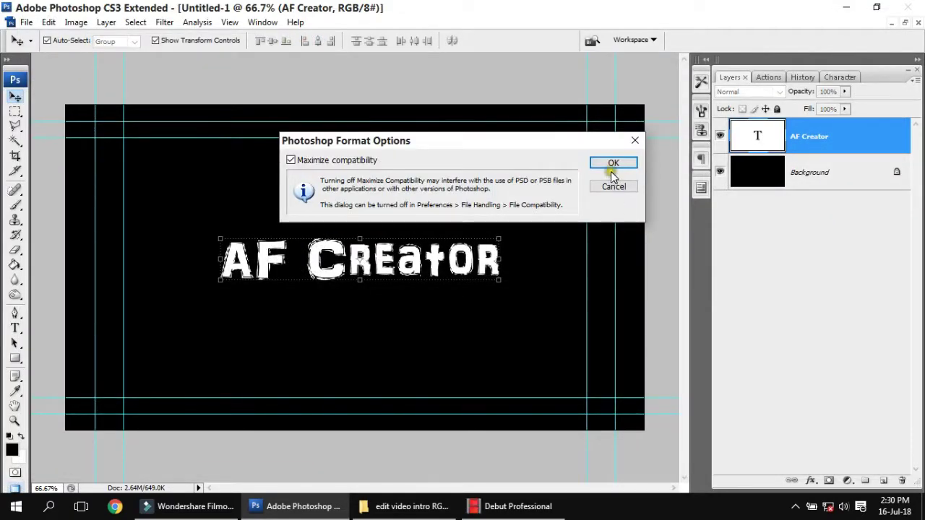
left_click(618, 188)
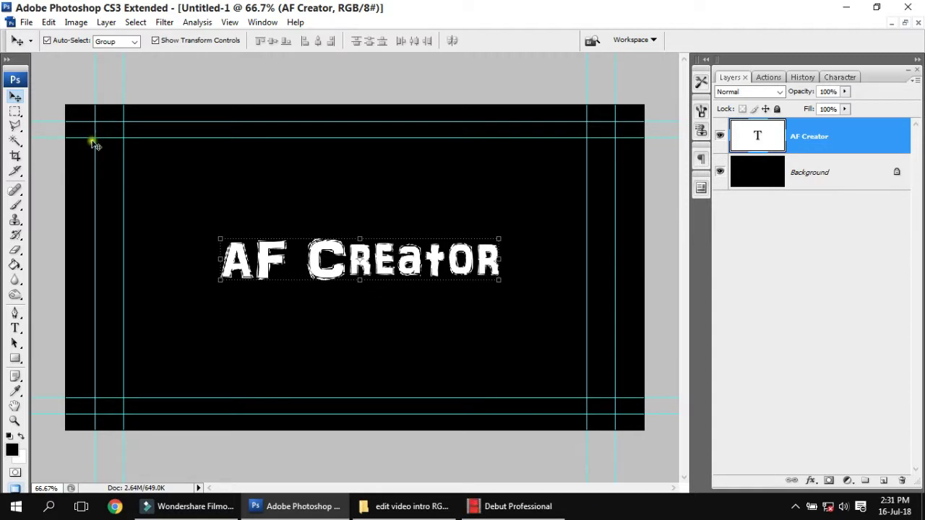
- Save the title image as a JPEG copy named Untitled-1.jpg on New Volume (E:) with Maximum quality and Baseline ("Standard") format
left_click(26, 24)
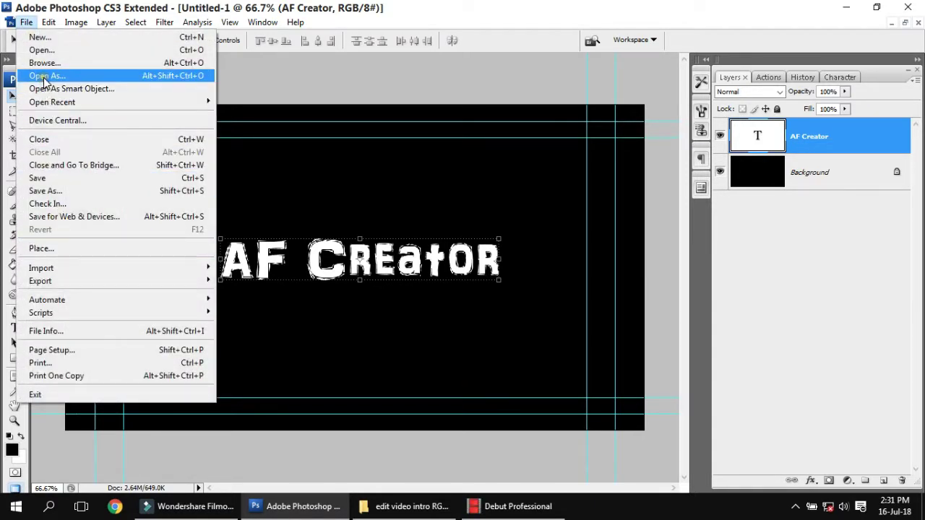
left_click(43, 189)
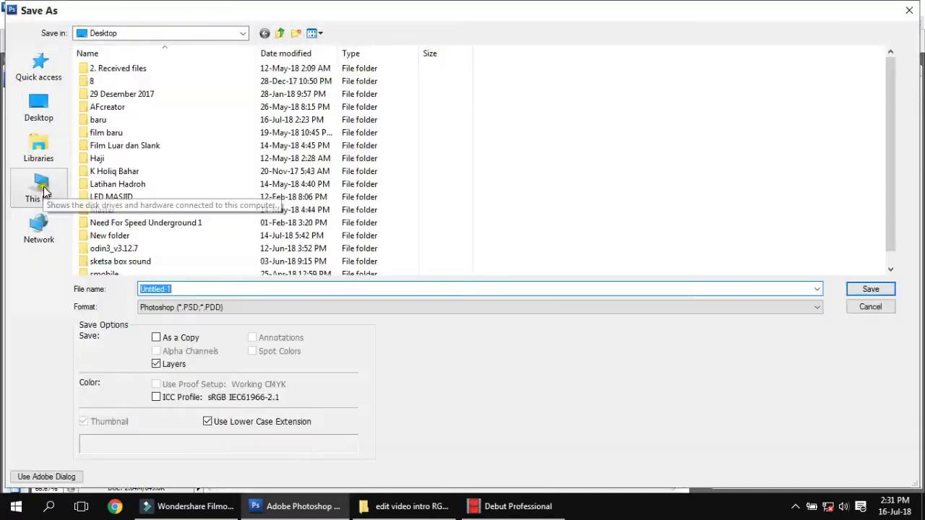
left_click(270, 307)
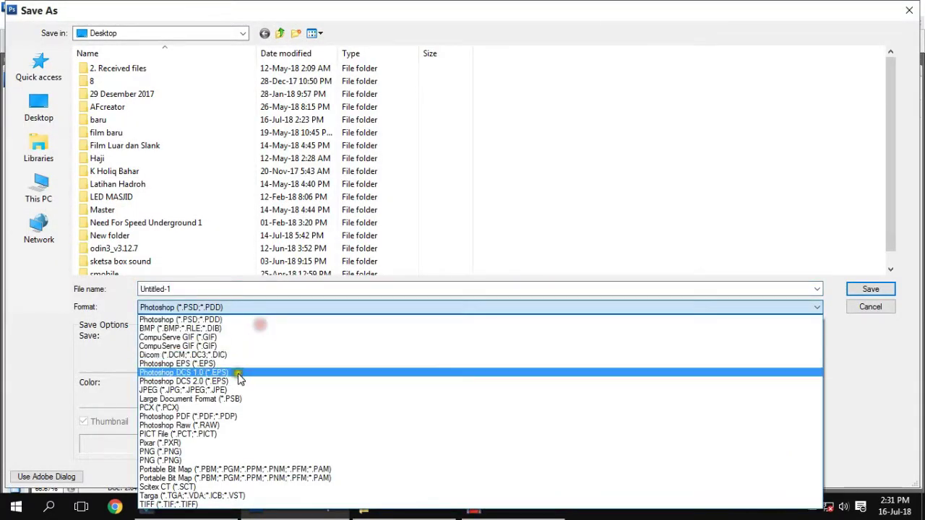
left_click(233, 390)
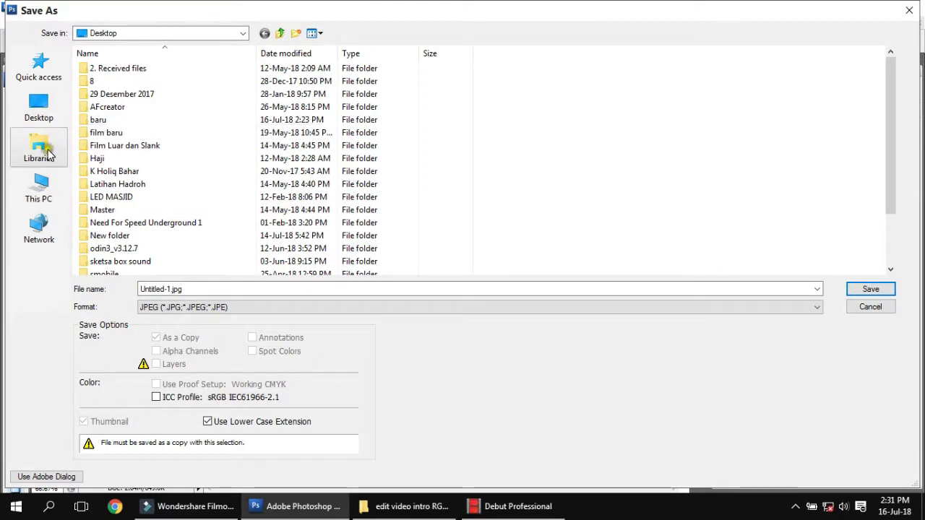
left_click(48, 188)
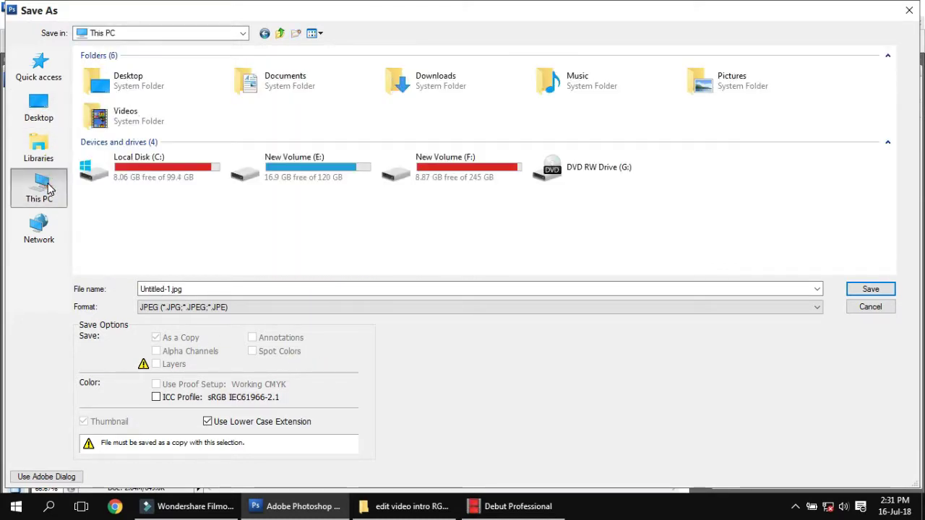
double_click(293, 171)
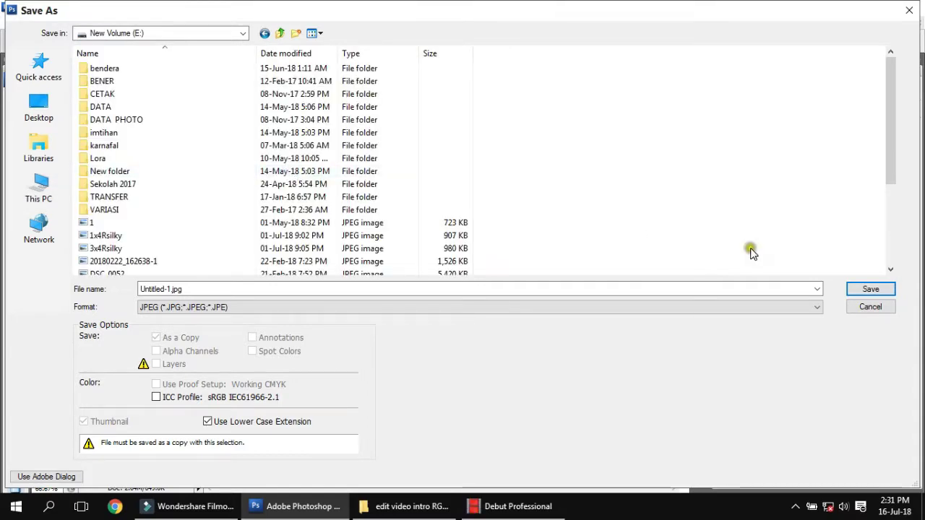
left_click(870, 290)
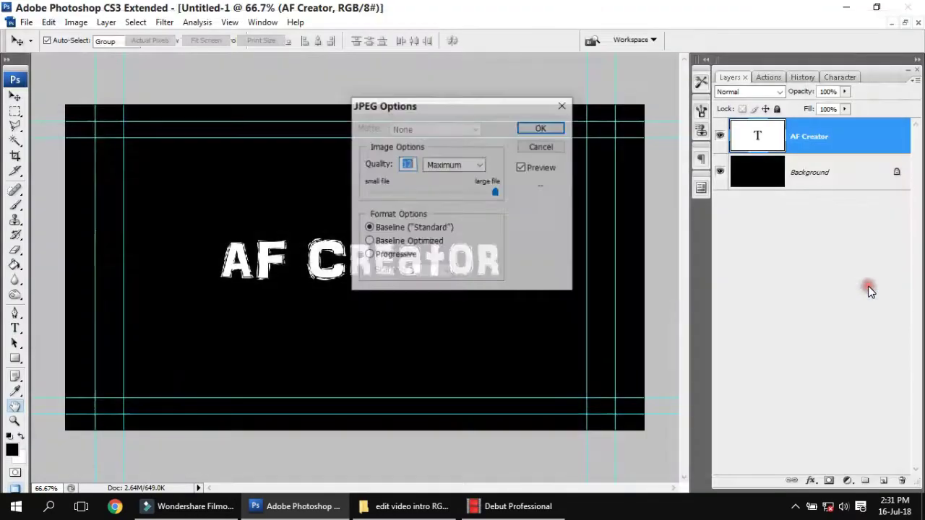
left_click(531, 129)
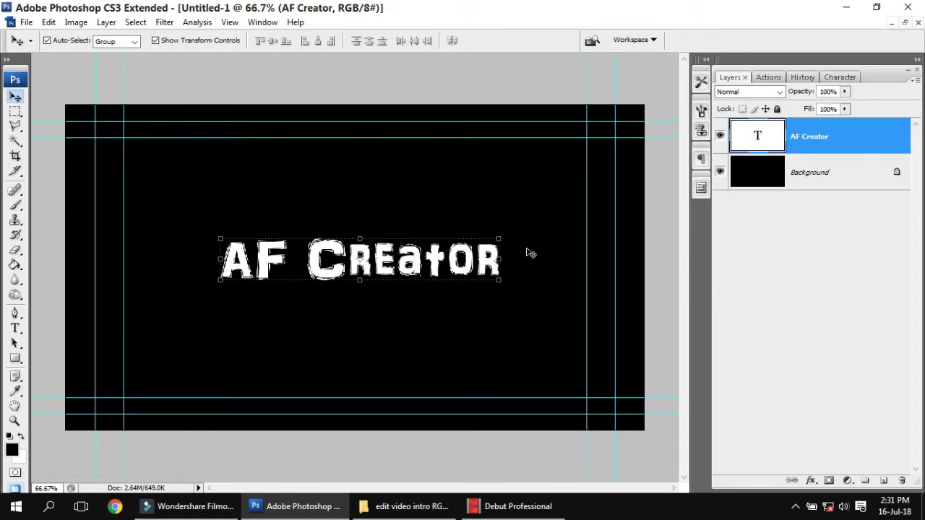
- Import the teks image from the project folder into Filmora and place it on the track below the night-city clip at 00:00:01.02
left_click(203, 509)
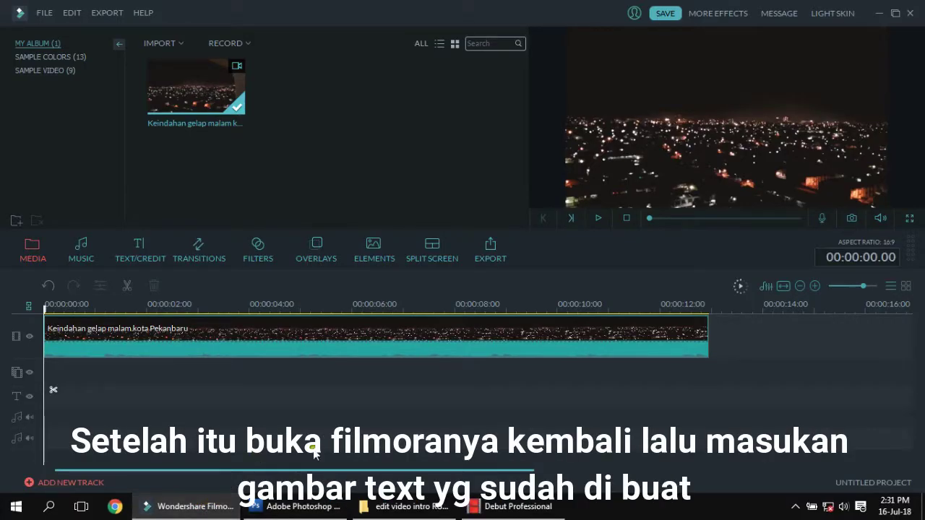
left_click(408, 512)
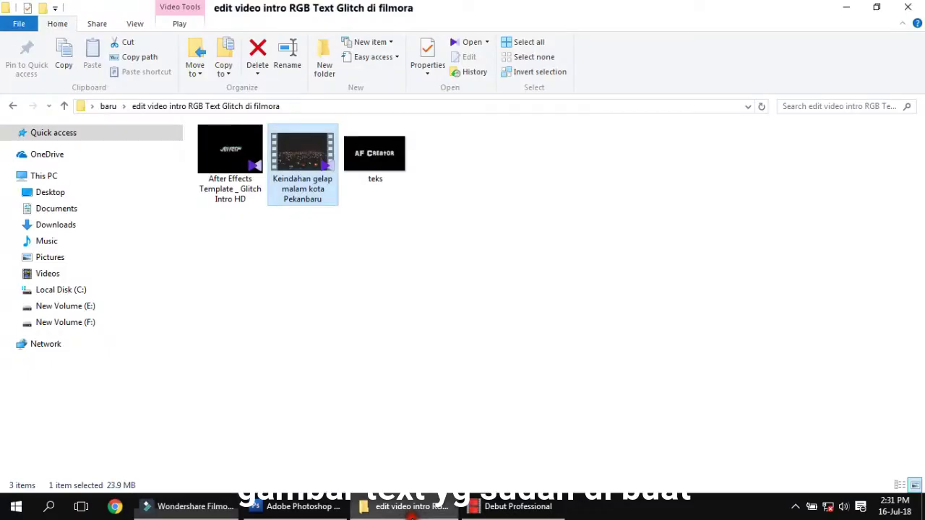
left_click(367, 168)
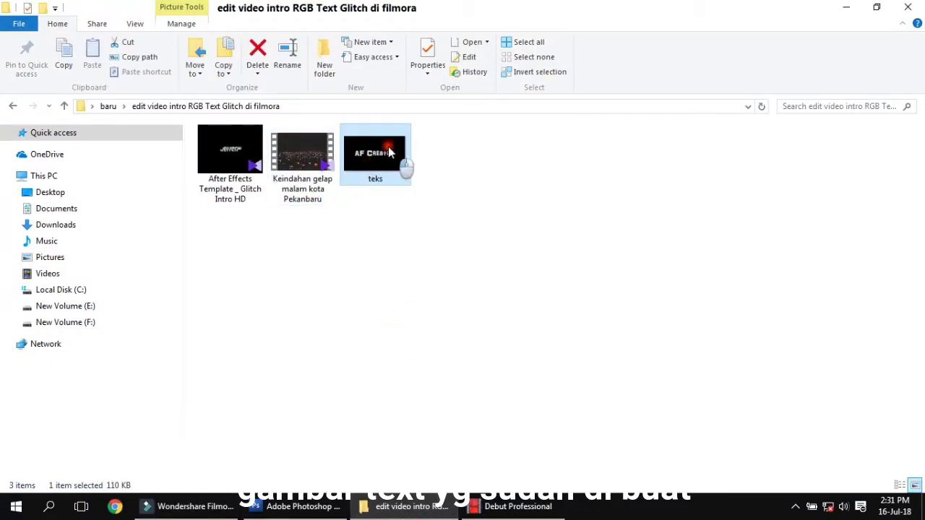
left_click_drag(388, 150, 312, 114)
left_click_drag(347, 89, 101, 386)
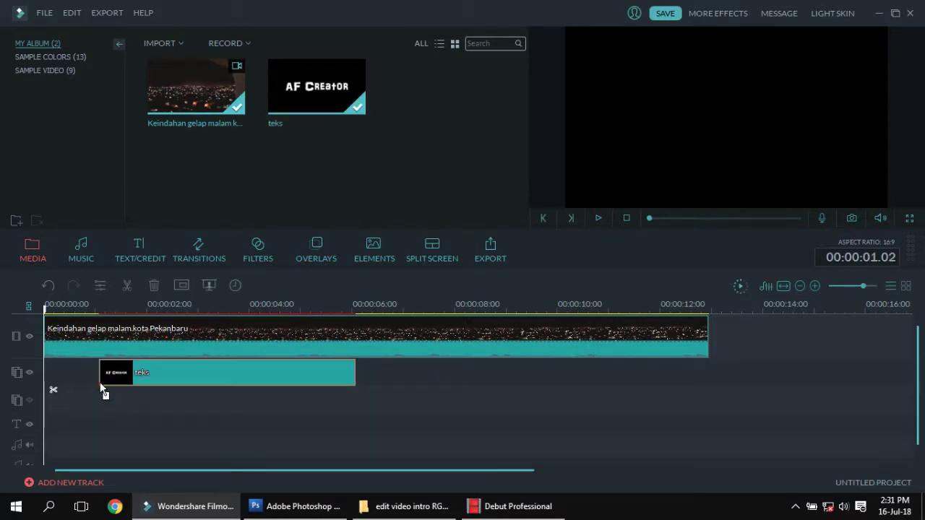
left_click(209, 371)
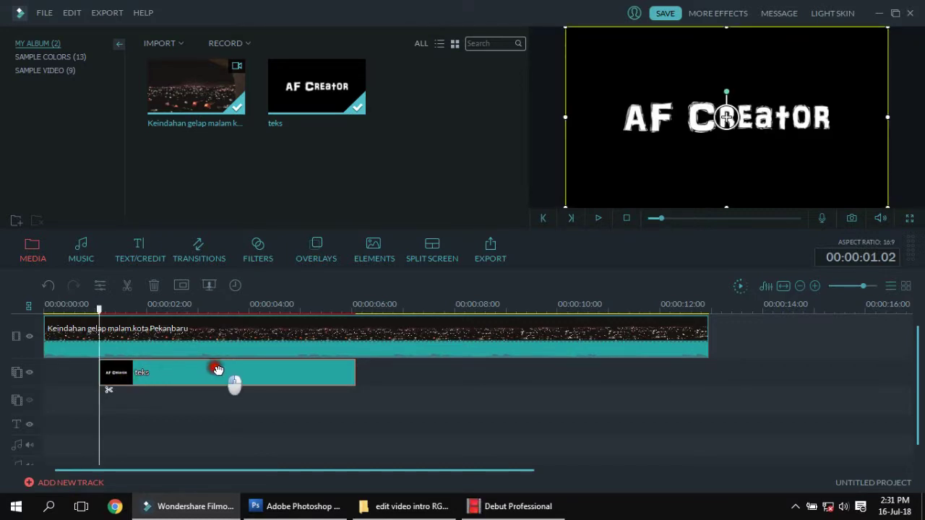
- Adjust the teks clip on the timeline so that it starts at 00:00:00.22 and ends at 00:00:12.08
left_click_drag(217, 369, 196, 371)
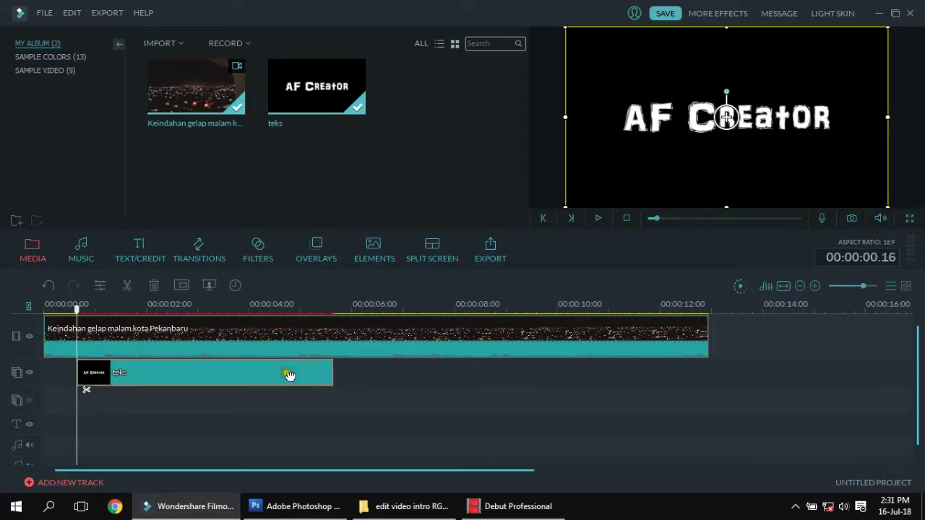
left_click_drag(257, 374, 279, 373)
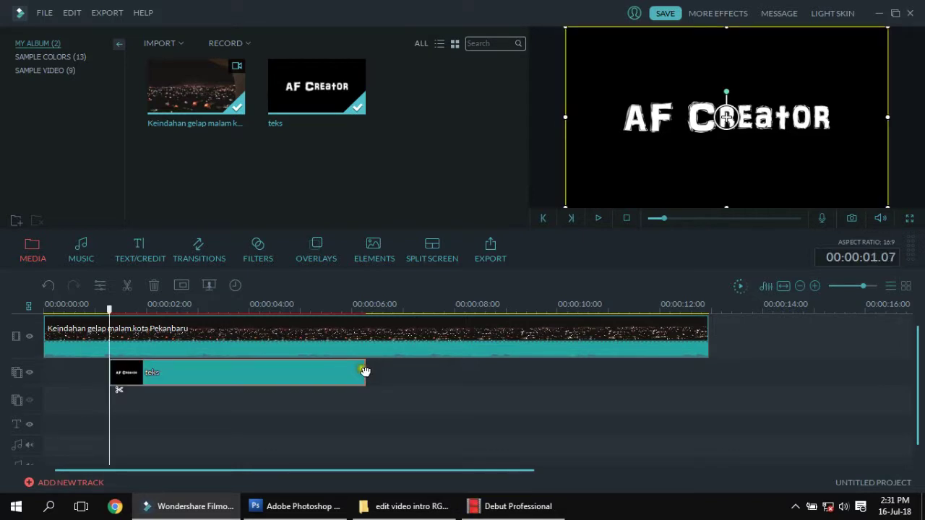
left_click_drag(365, 370, 675, 370)
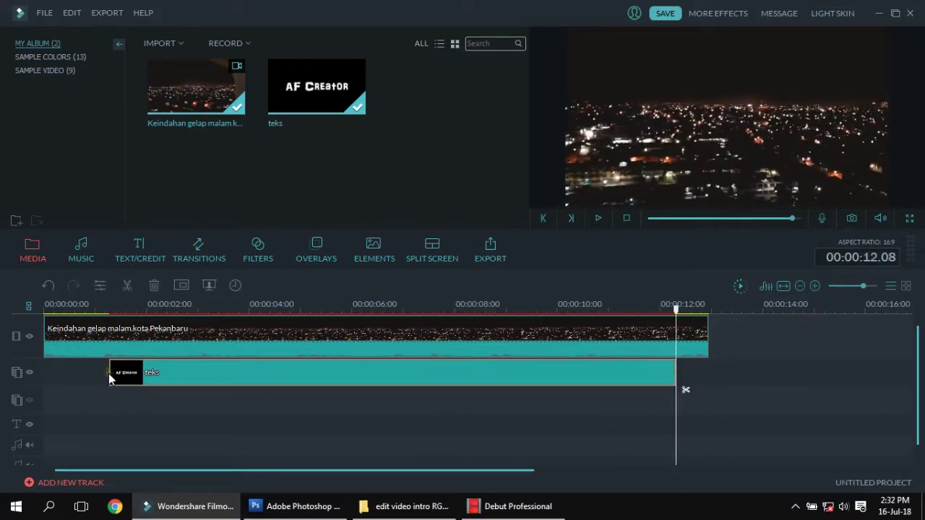
left_click_drag(109, 372, 89, 373)
- Apply the Fade motion to the teks clip and accept its advanced PIP settings with no mask
double_click(223, 376)
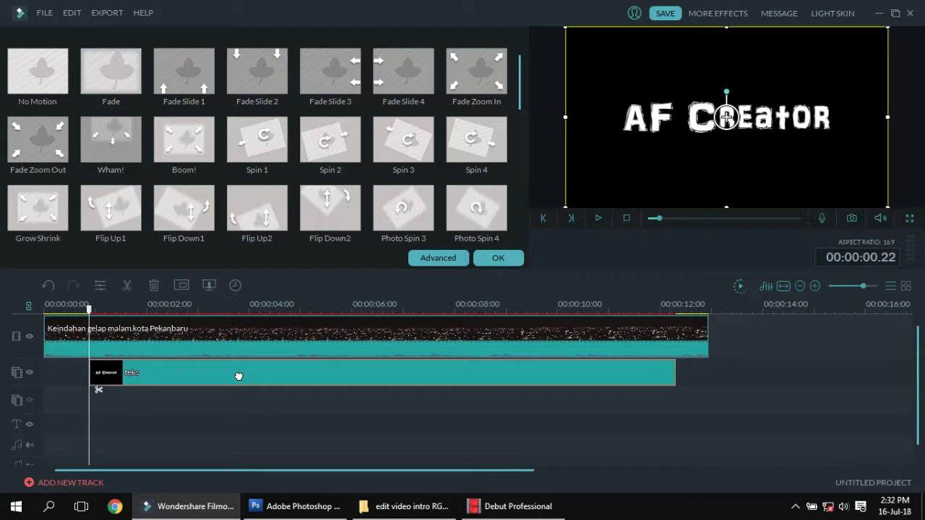
left_click(109, 78)
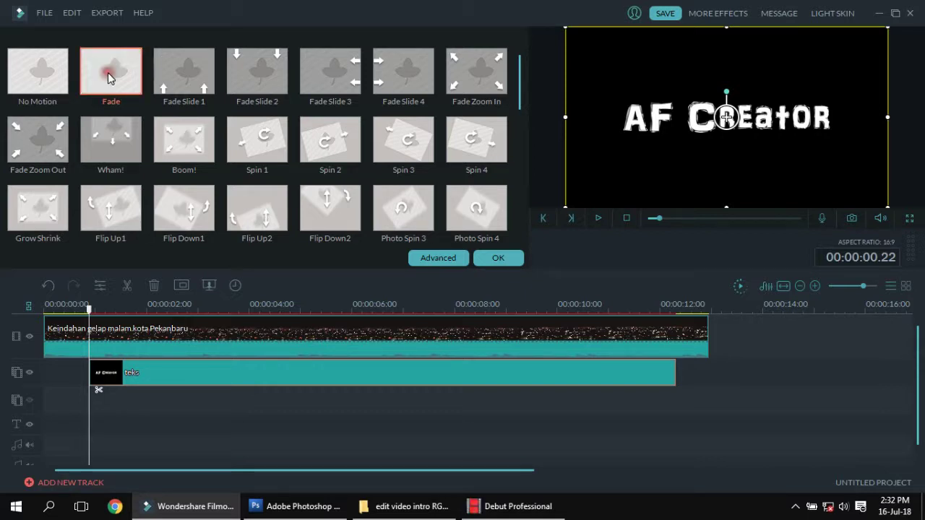
double_click(109, 78)
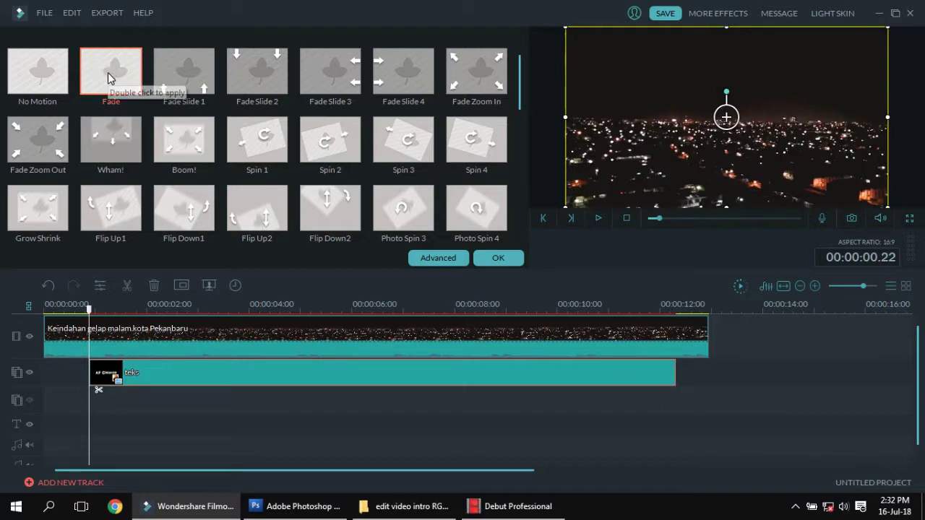
left_click(435, 261)
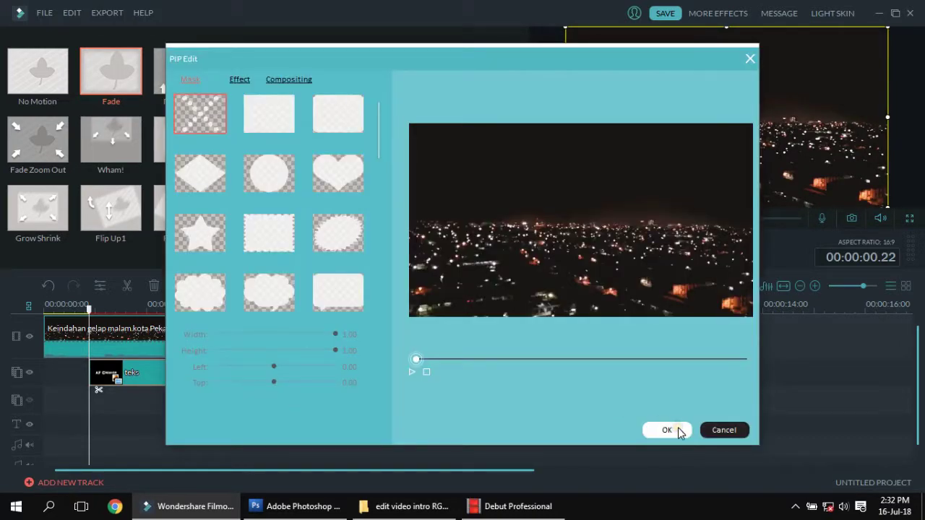
left_click(677, 430)
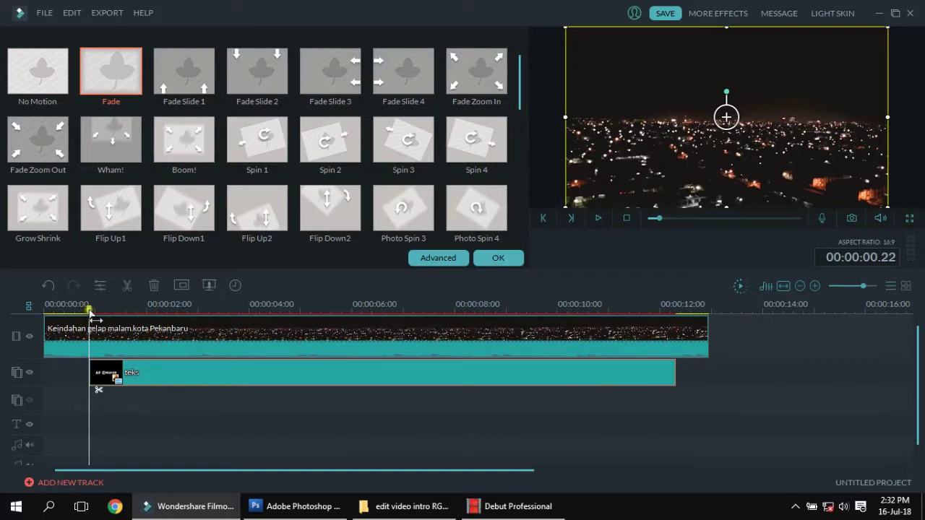
- Play the timeline from the start to preview the title's fade-in, and close the motion settings
left_click_drag(89, 307, 42, 318)
left_click(596, 218)
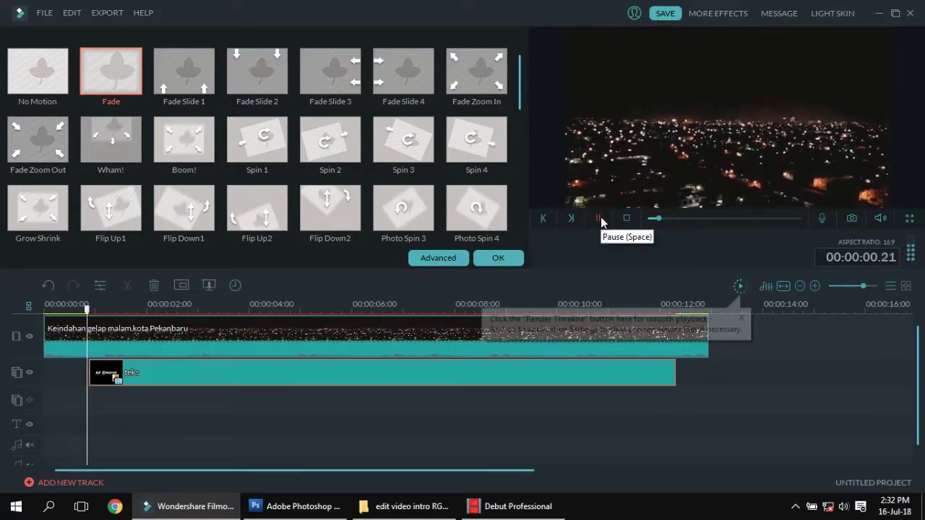
left_click(598, 218)
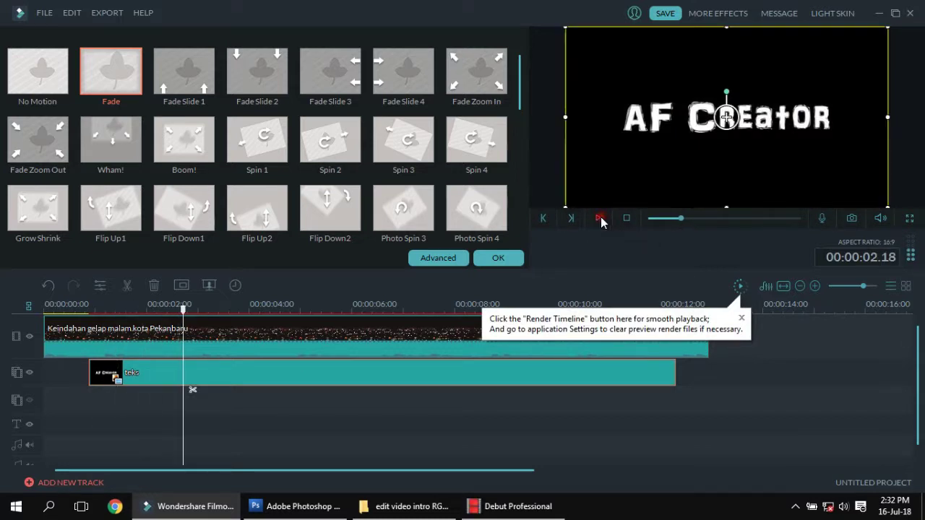
left_click(449, 357)
left_click(432, 376)
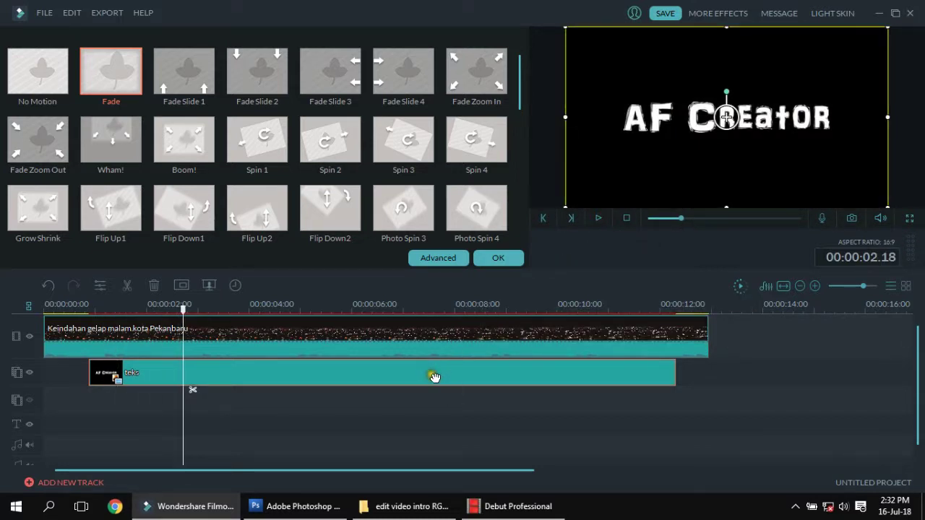
left_click(498, 258)
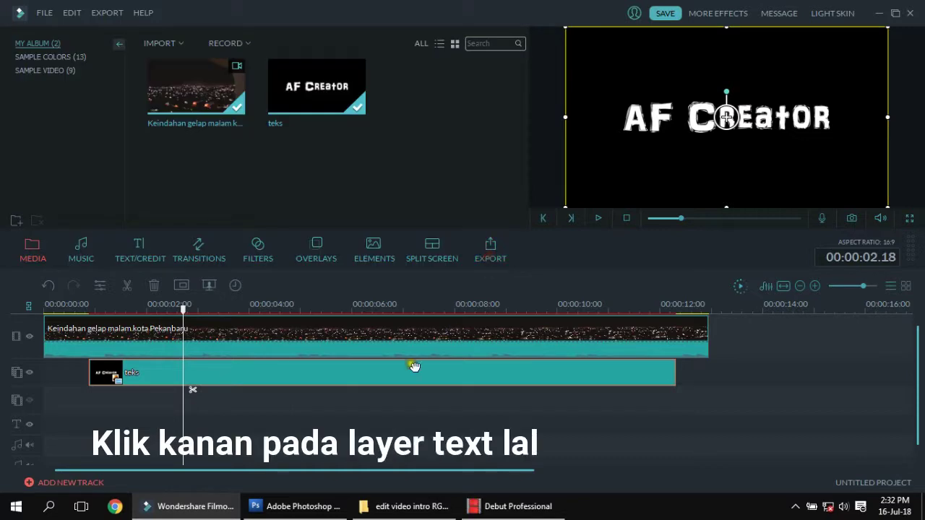
- Enable the Green Screen chroma key on the teks clip, making its black background transparent
left_click(408, 373)
right_click(407, 371)
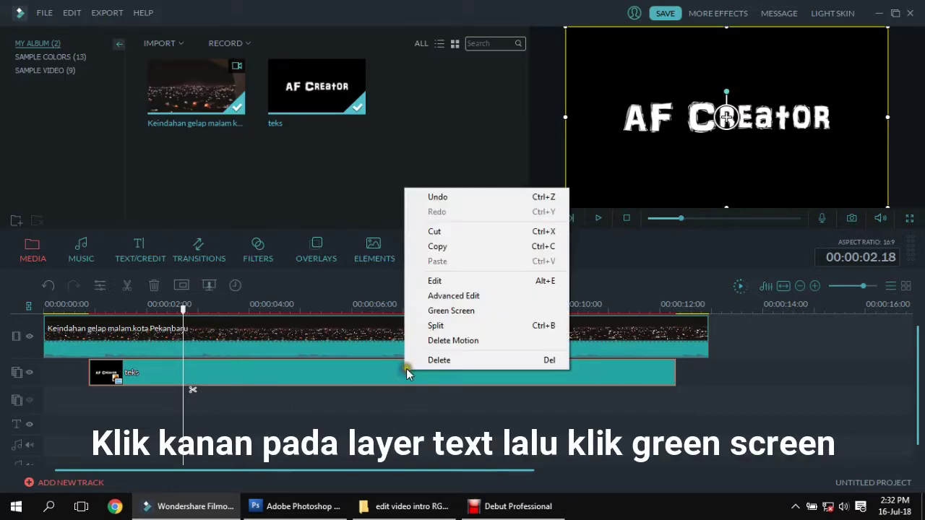
left_click(450, 311)
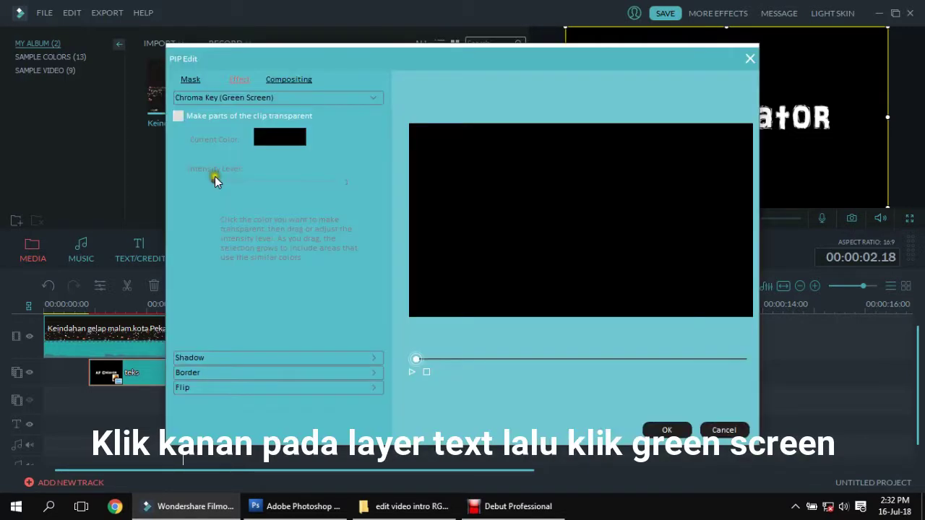
left_click(194, 118)
left_click(666, 430)
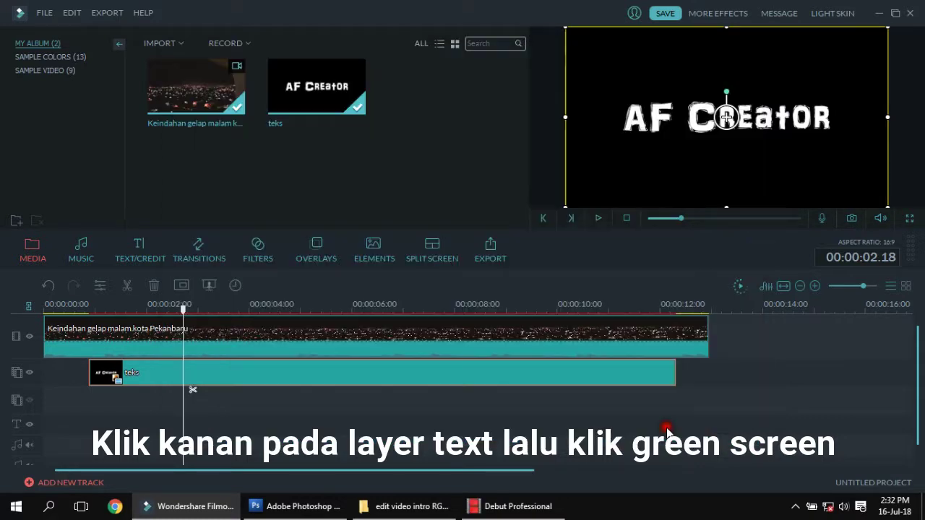
- Play the whole timeline from the beginning to check the title over the night-city video
left_click(181, 309)
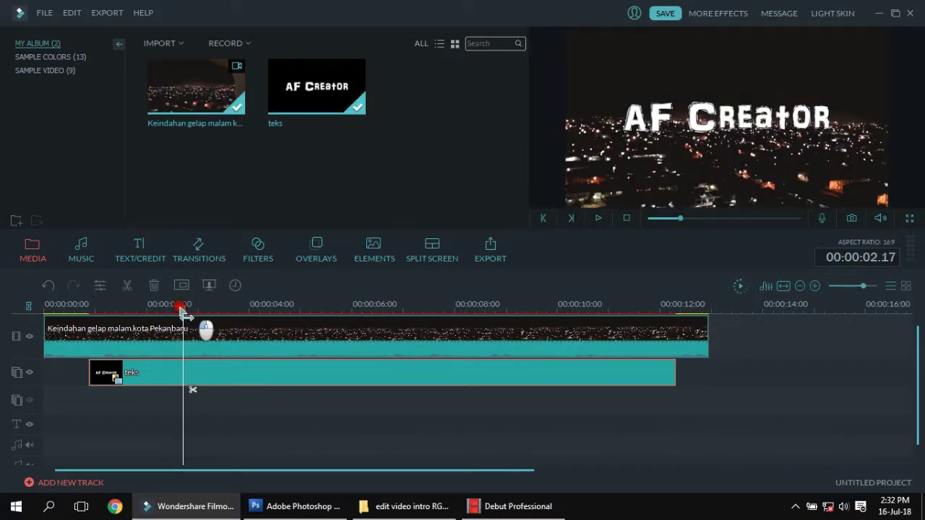
left_click_drag(181, 309, 40, 322)
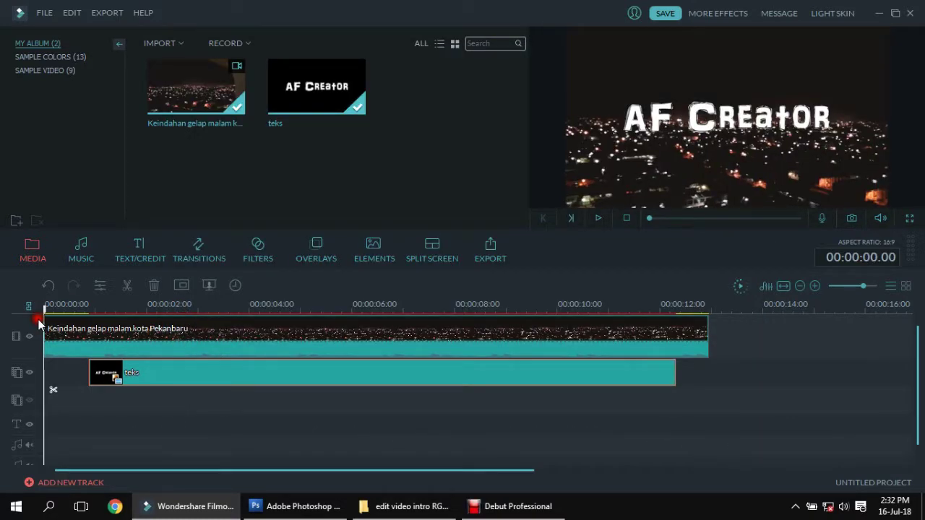
left_click(596, 219)
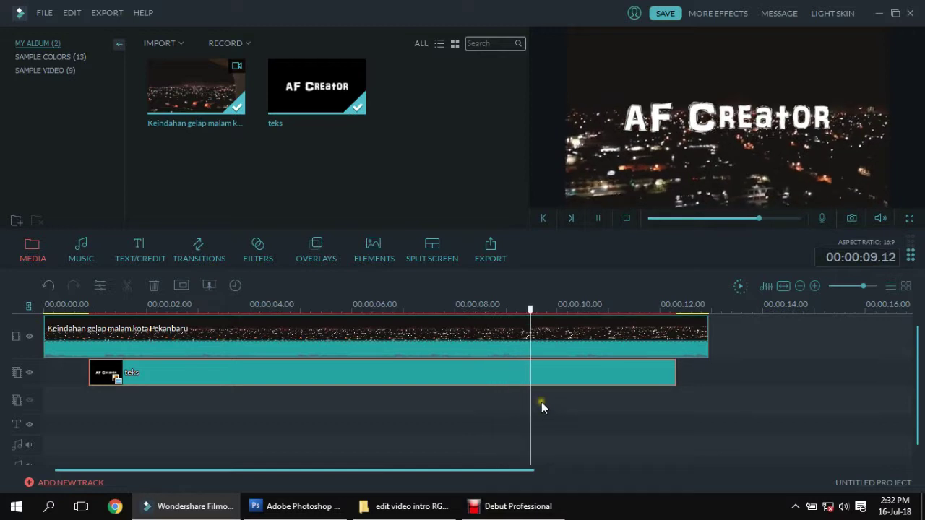
left_click(543, 398)
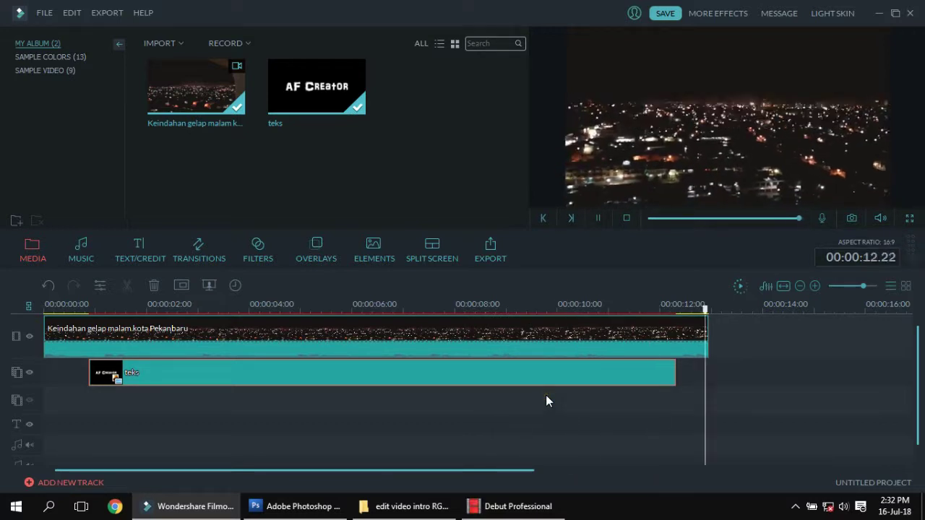
left_click(330, 168)
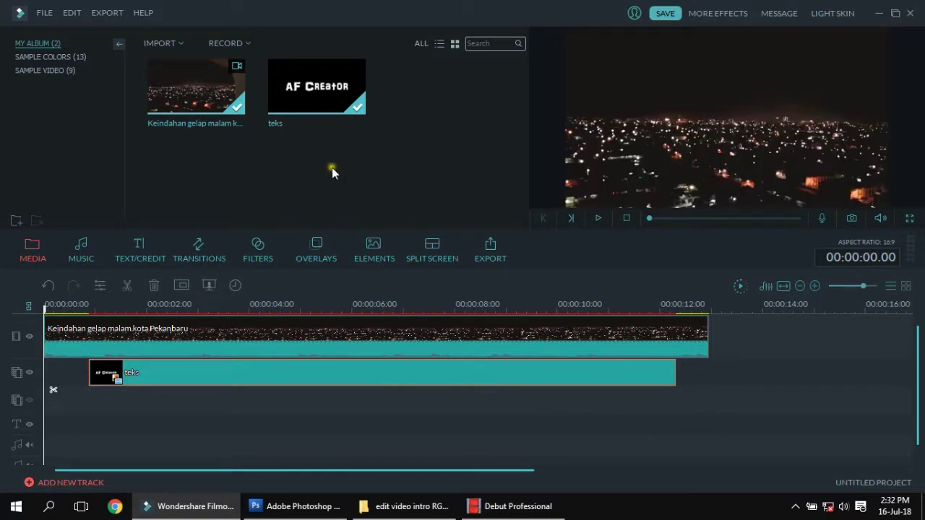
left_click(306, 159)
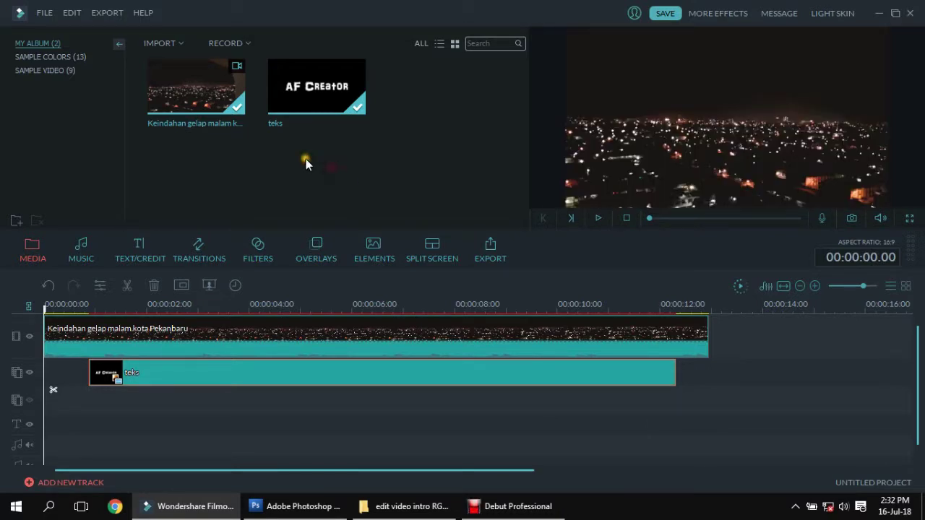
- Export the project as a video named aaaa for the Smart Phone device, with the resolution set to 1280 x 720
left_click(108, 13)
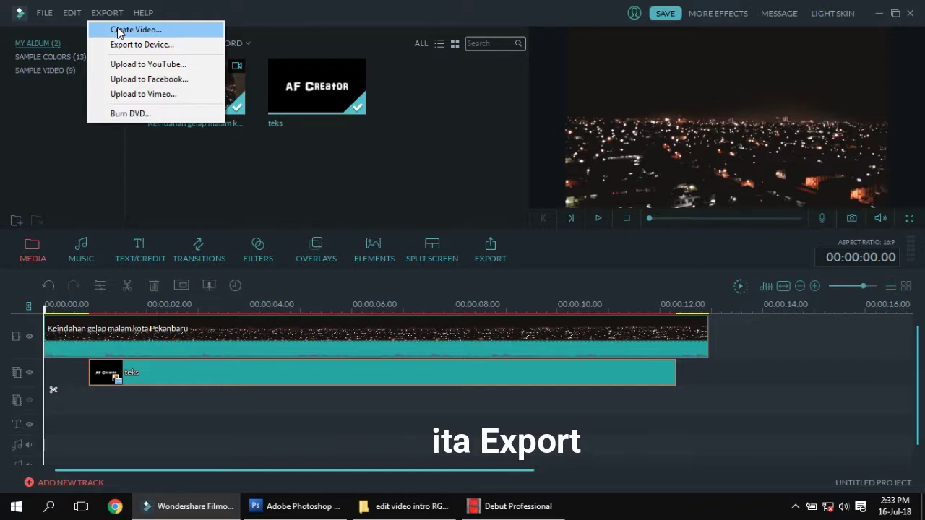
left_click(119, 32)
left_click(459, 283)
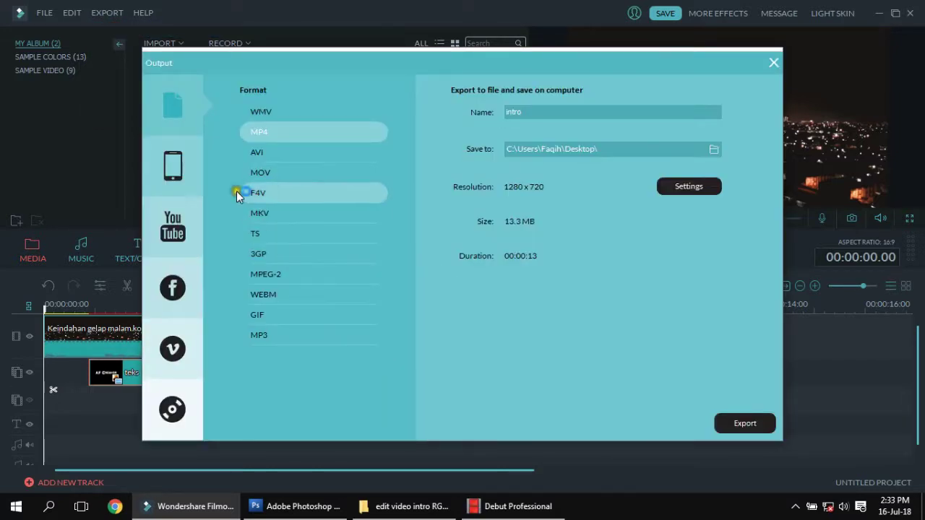
left_click(178, 184)
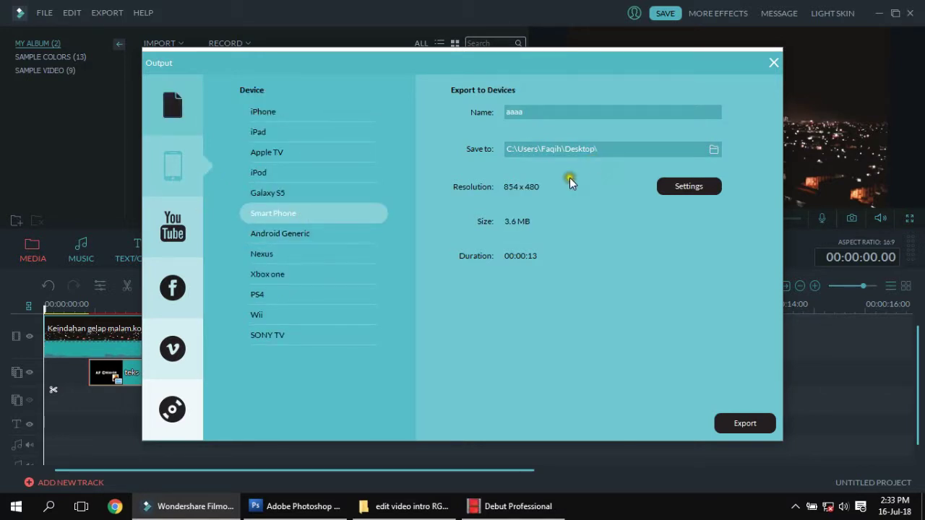
left_click(686, 187)
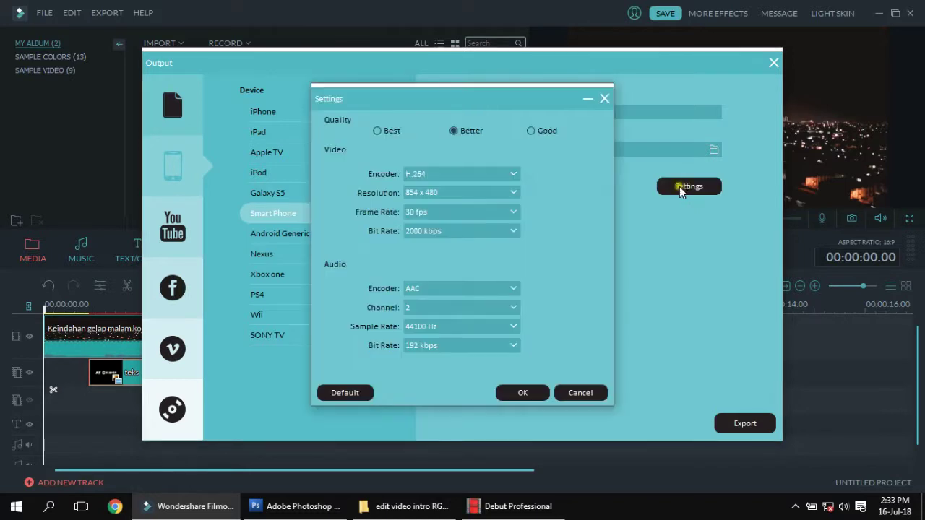
left_click(446, 193)
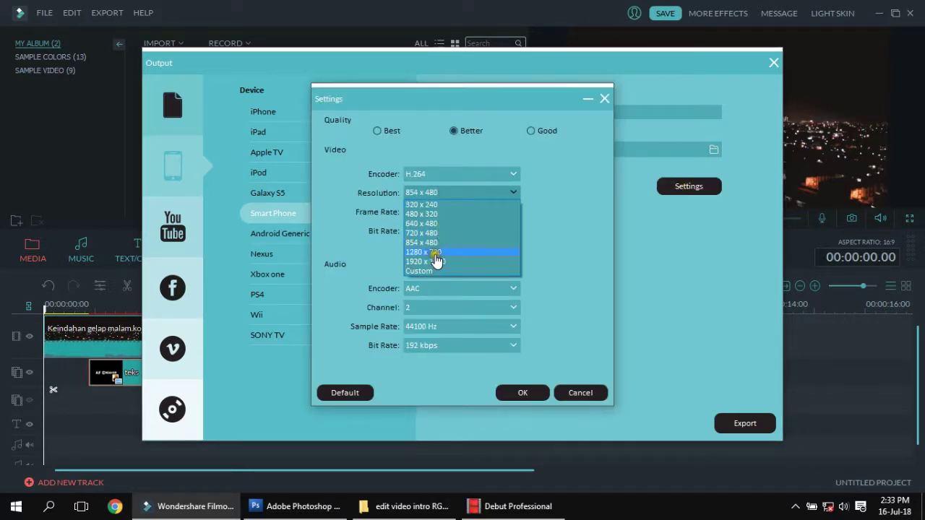
left_click(434, 252)
left_click(524, 391)
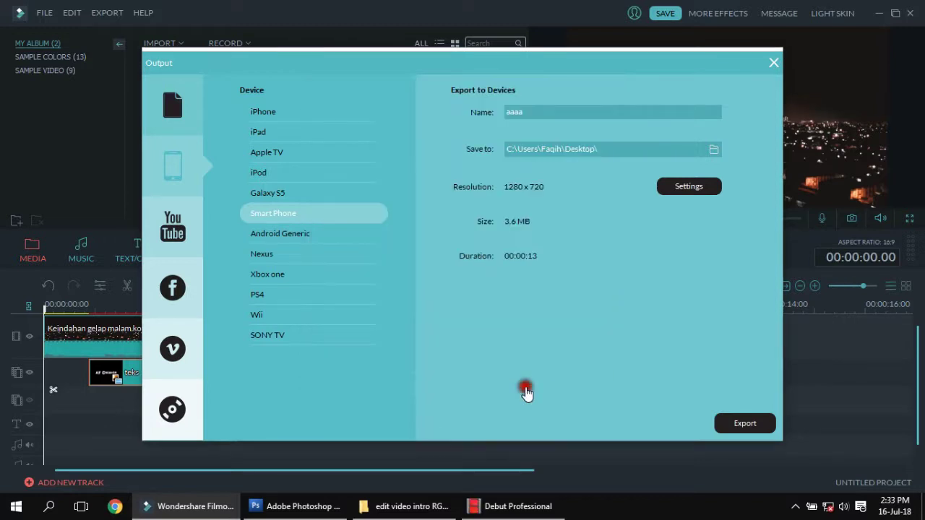
left_click(746, 426)
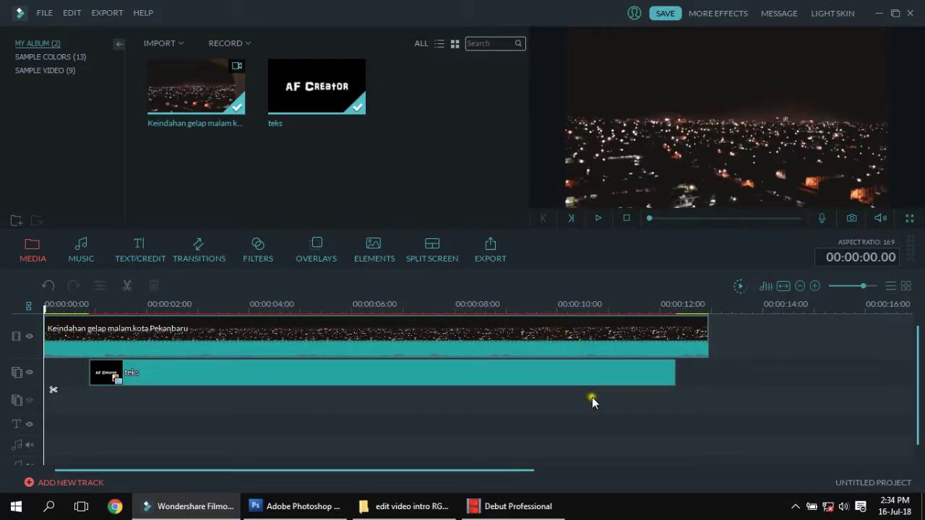
- Delete both the night-city clip and the teks clip from the timeline
left_click_drag(591, 397, 161, 335)
right_click(249, 350)
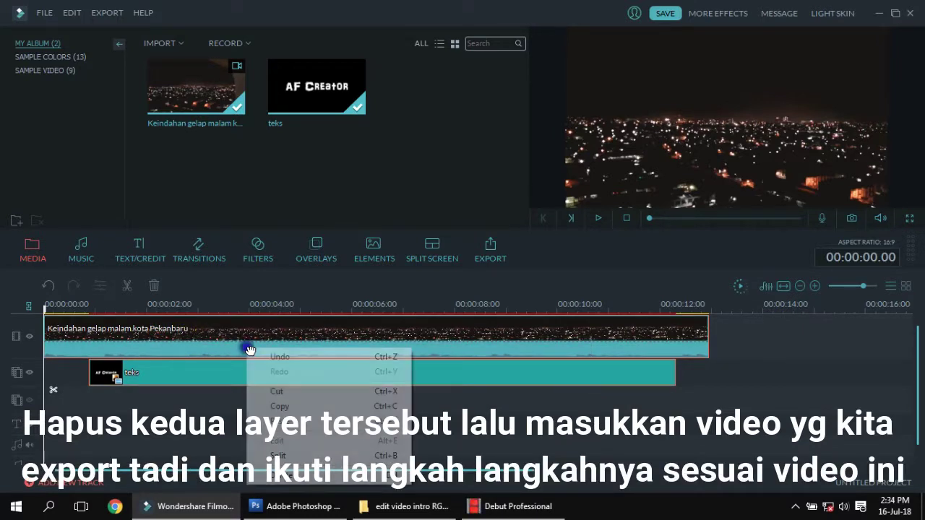
left_click(289, 473)
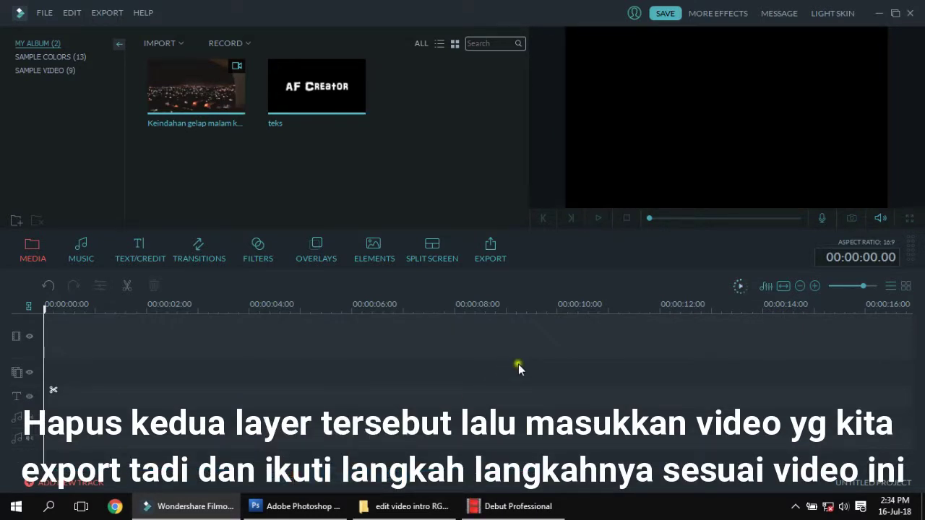
- Import the exported aaaa video from the project folder and place it at the start of the video track
left_click(403, 505)
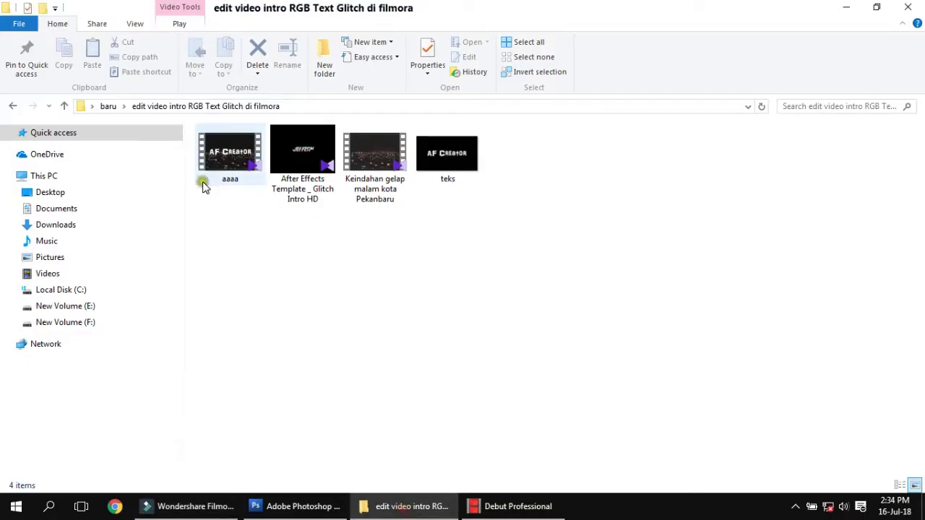
left_click_drag(245, 162, 307, 182)
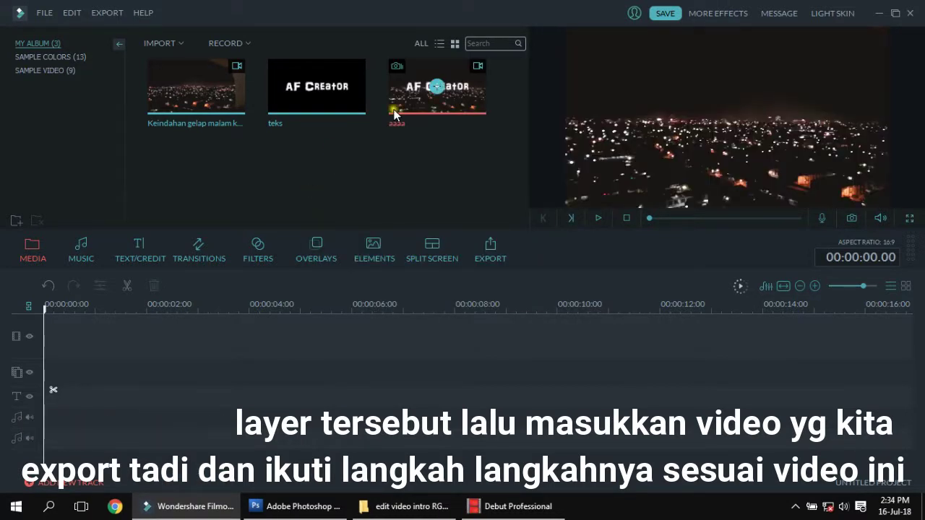
left_click(437, 91)
left_click(437, 92)
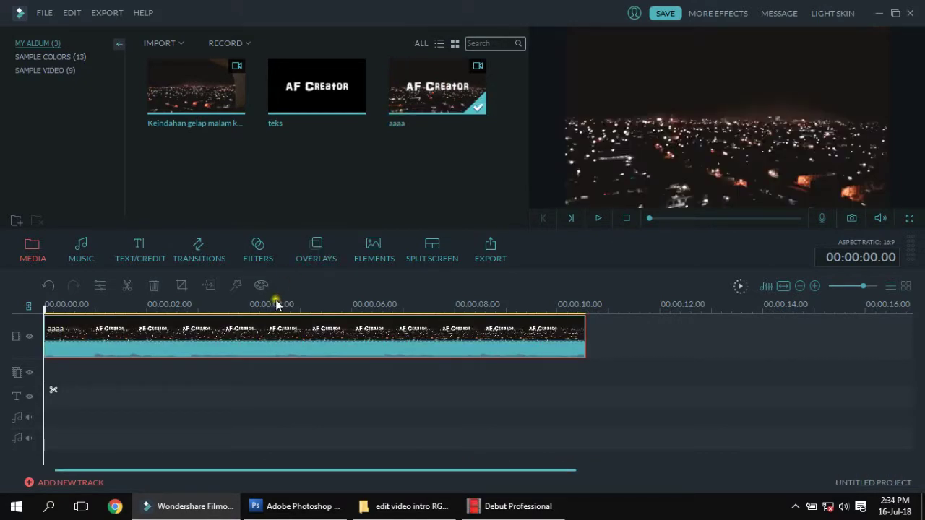
- Search the filters for "chro" to find an effect for the aaaa clip
left_click_drag(280, 305, 394, 304)
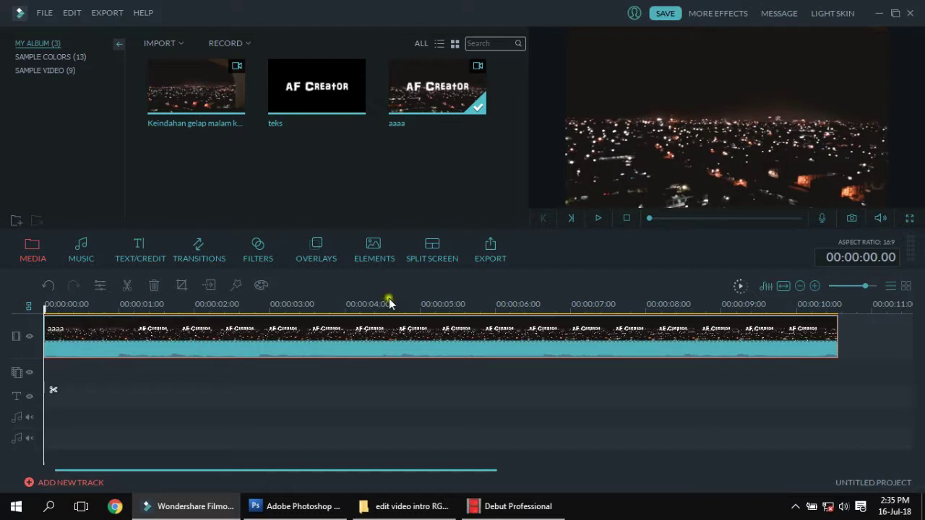
left_click(313, 252)
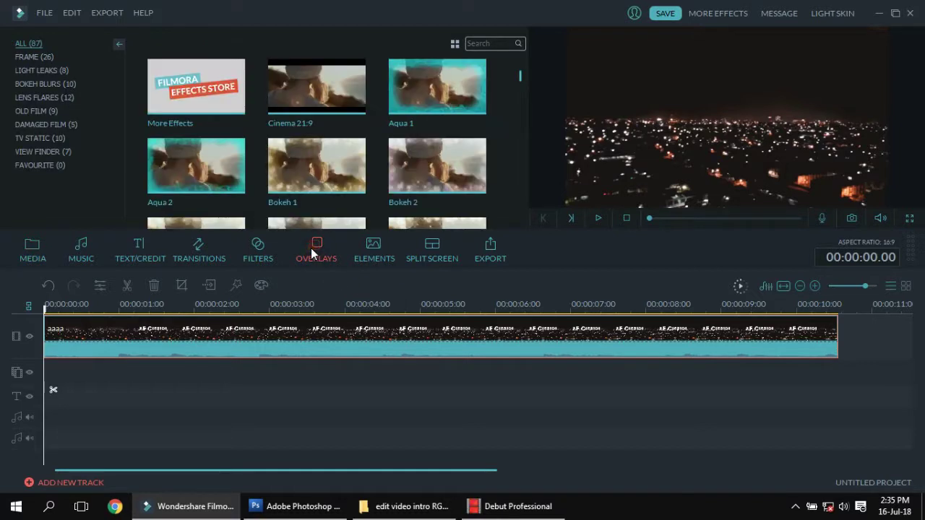
left_click(260, 253)
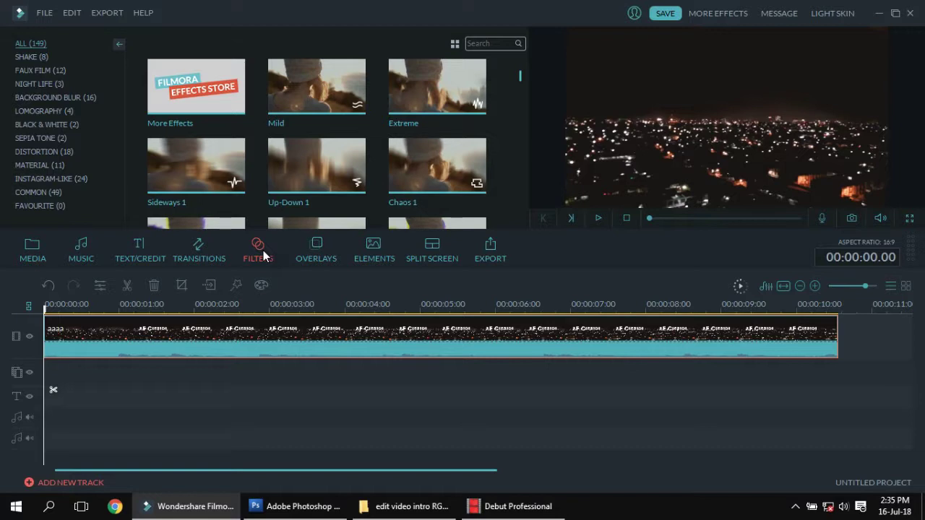
left_click(466, 43)
left_click(482, 44)
type("cr")
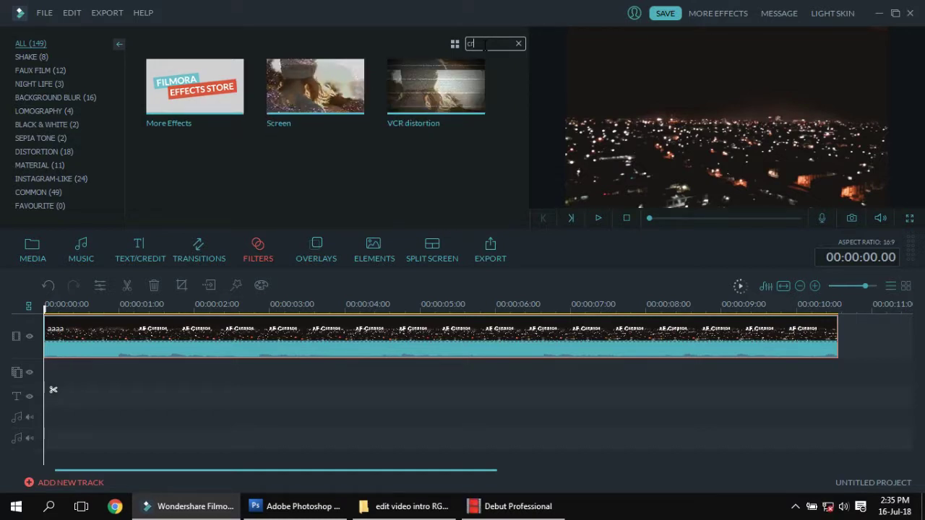
key("BackSpace")
type("h")
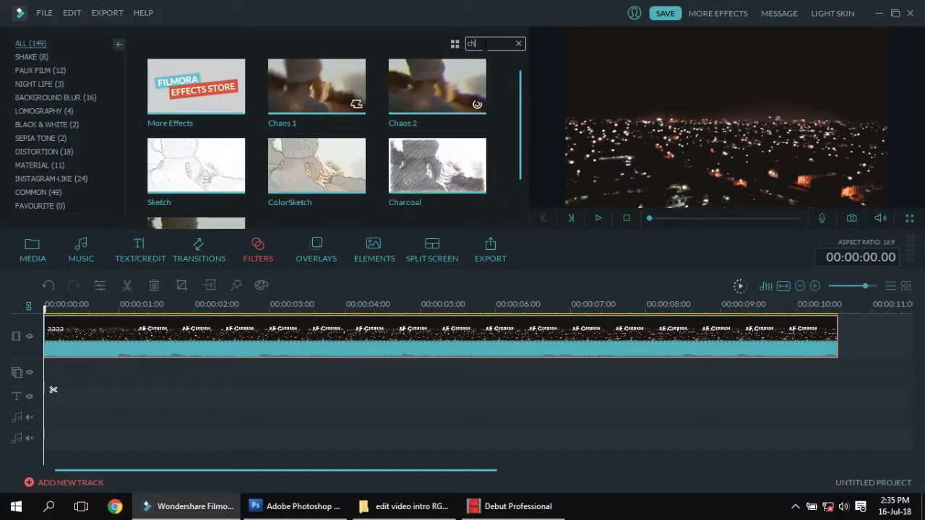
type("rp")
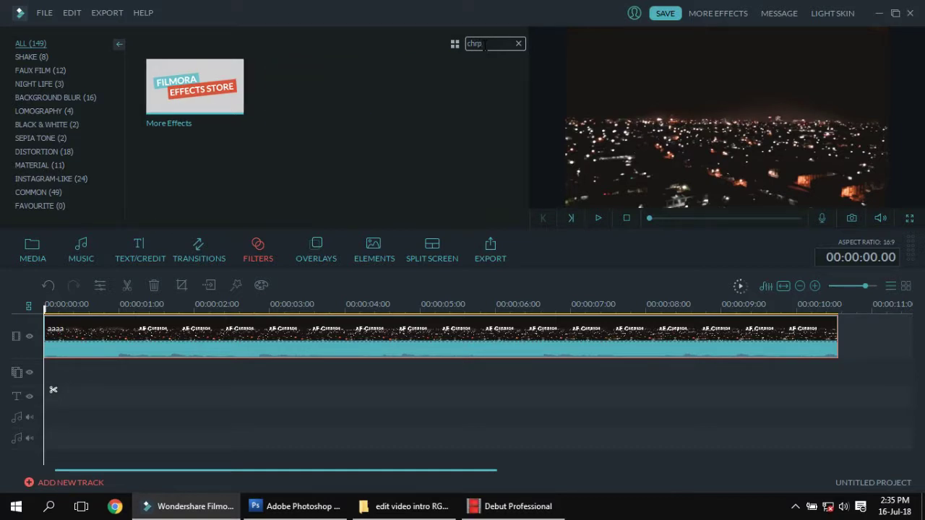
key("BackSpace")
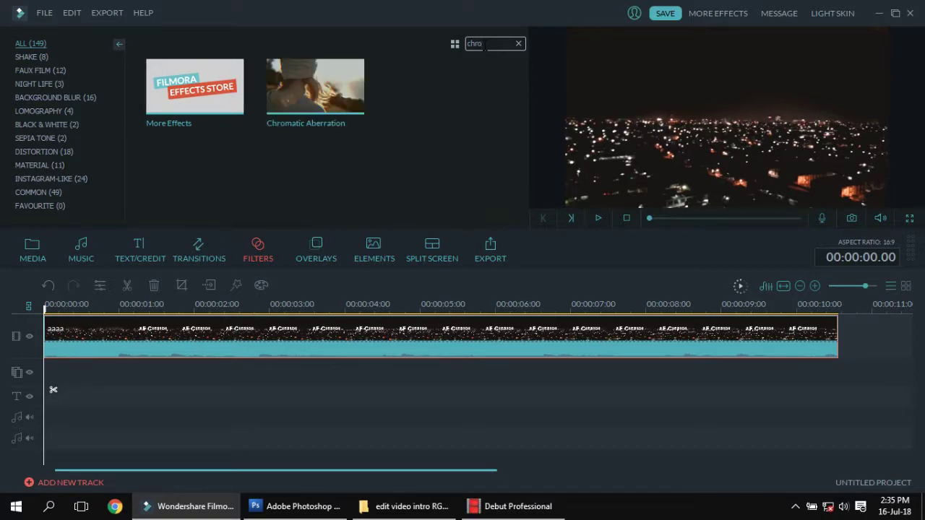
- Add the Chromatic Aberration filter to the timeline, starting at 00:00:02.05 and shortened to end at 00:00:02.14
left_click(327, 90)
left_click(316, 88)
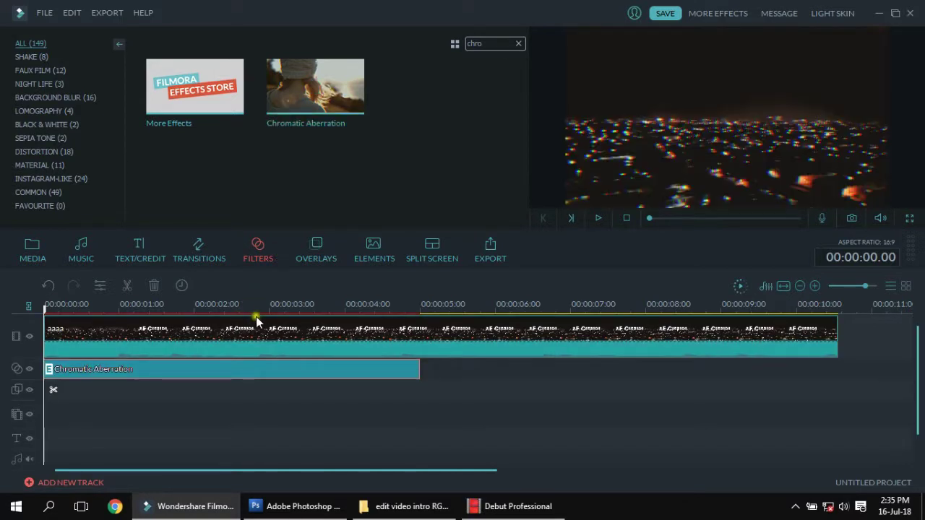
left_click_drag(143, 381, 292, 374)
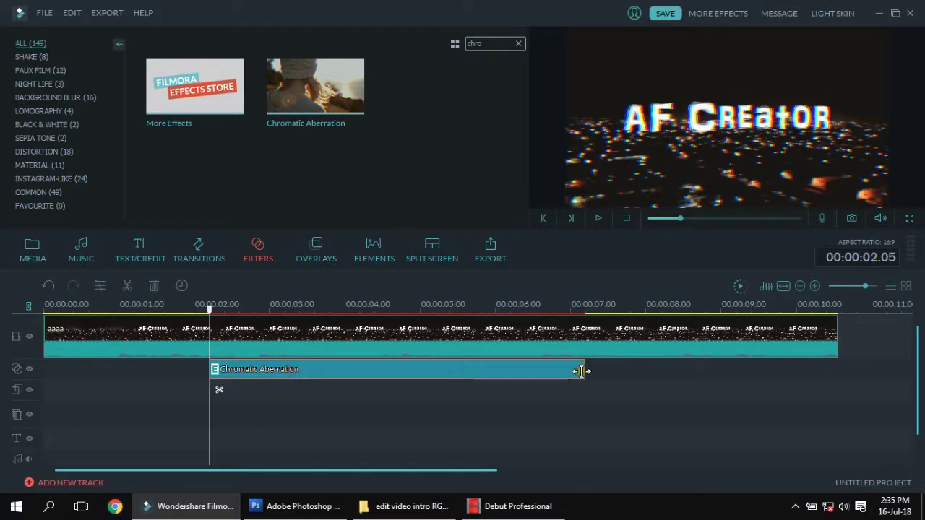
left_click_drag(585, 374, 235, 378)
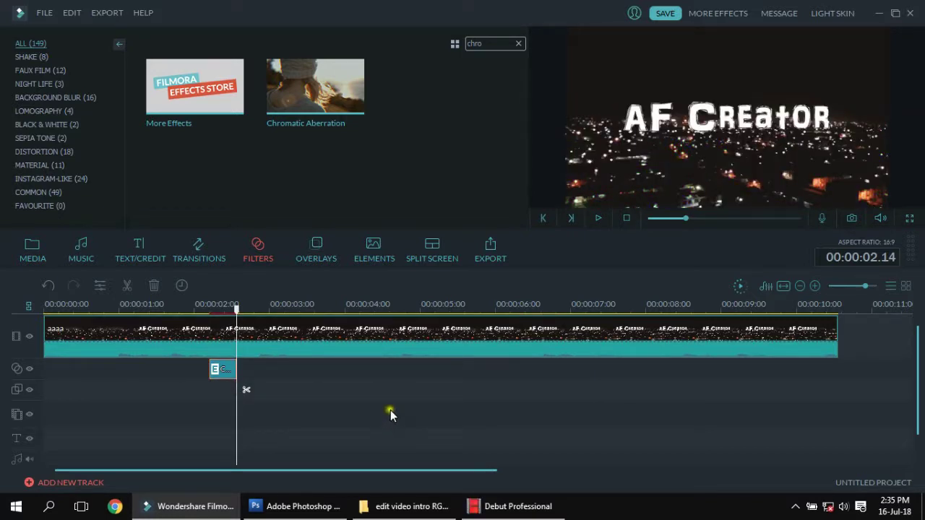
- Add the VHS Distortion Bad overlay from the TV Static category, aligned and trimmed to match the Chromatic Aberration clip
left_click(329, 262)
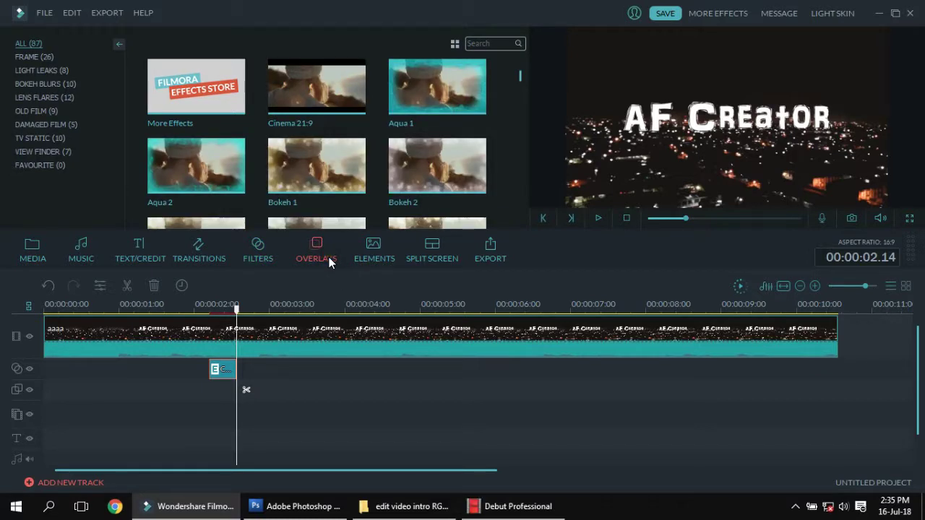
left_click(55, 141)
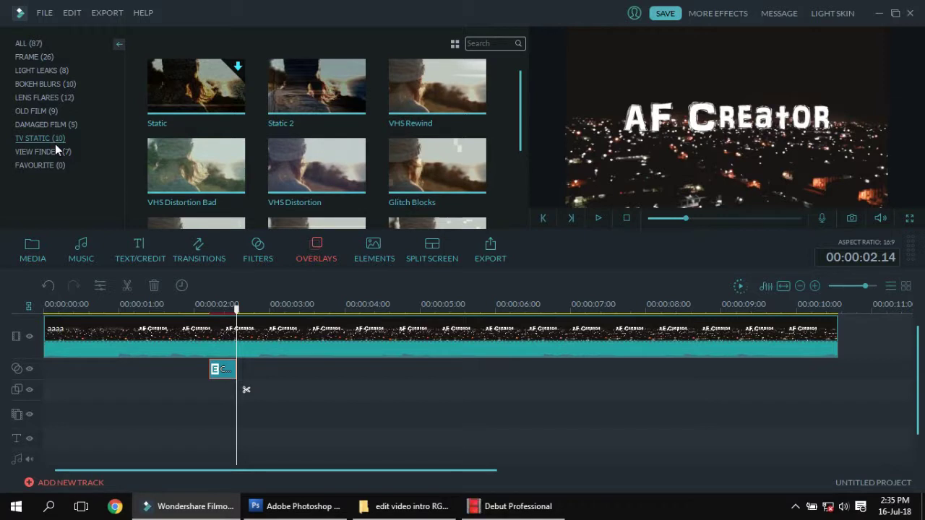
left_click(184, 168)
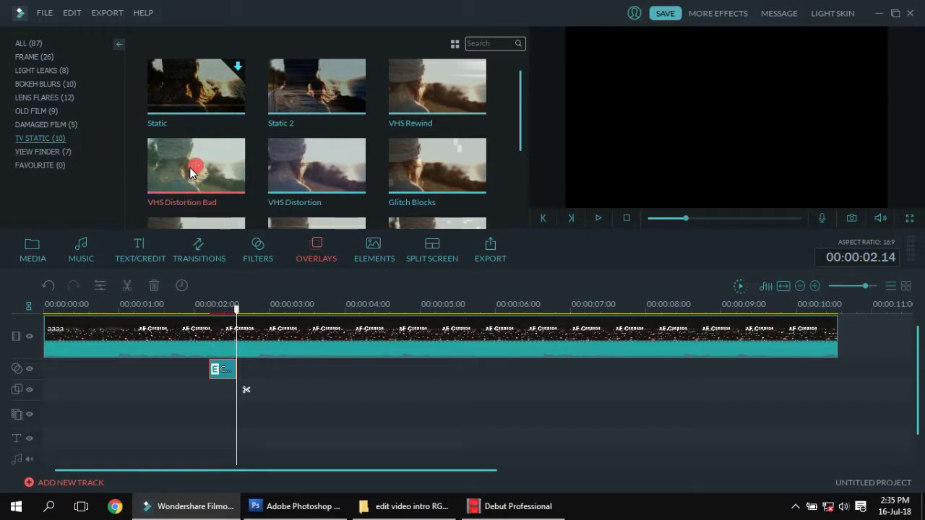
left_click(191, 172)
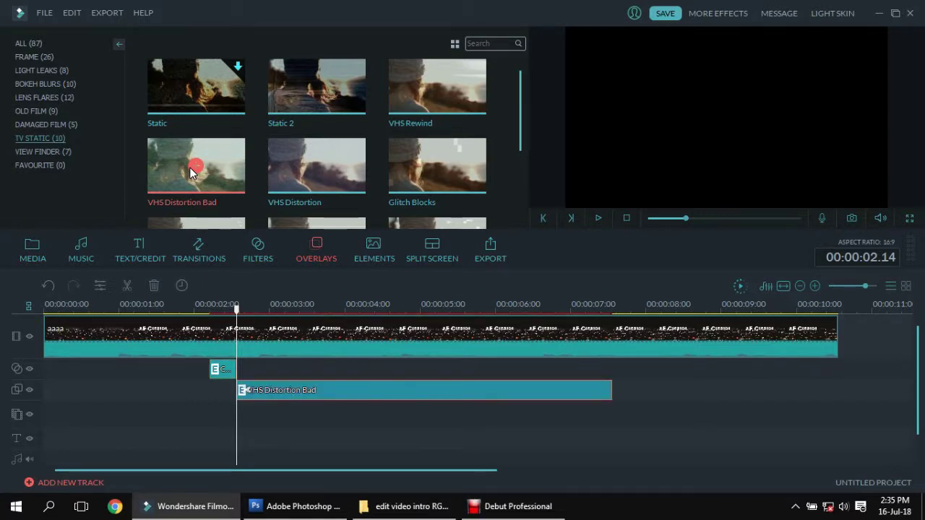
left_click_drag(383, 390, 357, 390)
left_click_drag(571, 396, 237, 392)
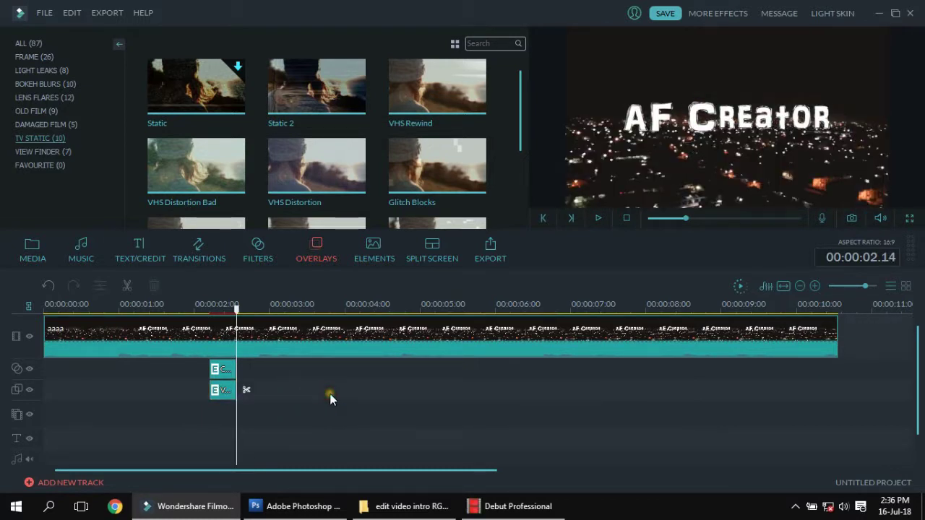
- Clear the filter search, browse all filters and add Sideways 2 at 00:00:02.14
left_click(254, 256)
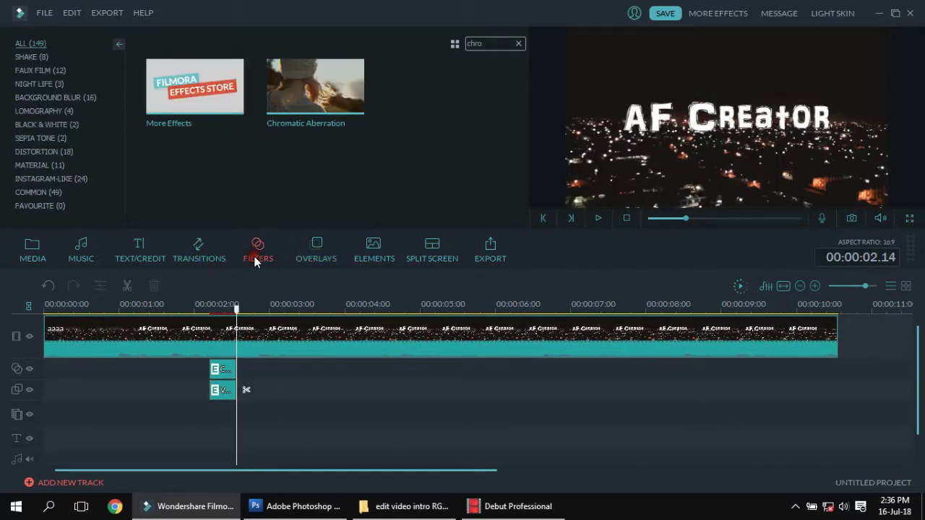
double_click(477, 43)
key("BackSpace")
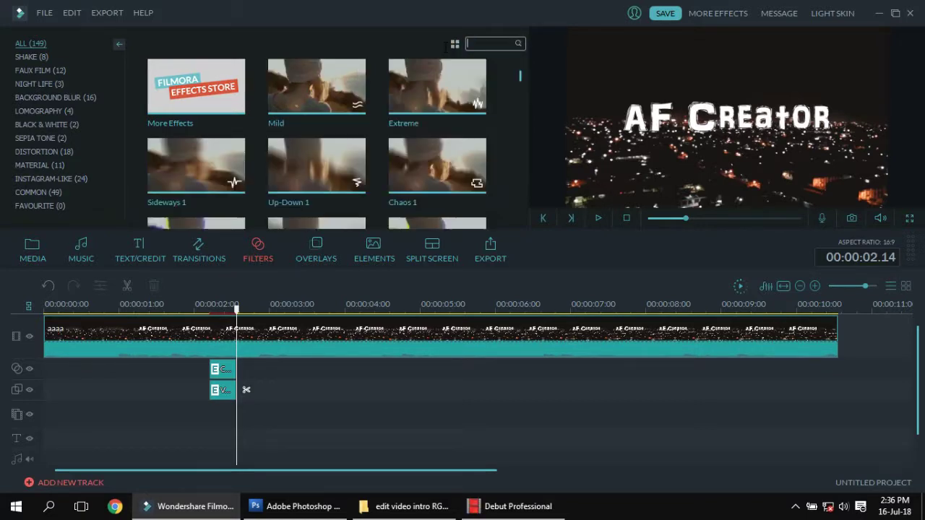
left_click(17, 46)
scroll(520, 80, "down", 4)
scroll(523, 79, "up", 3)
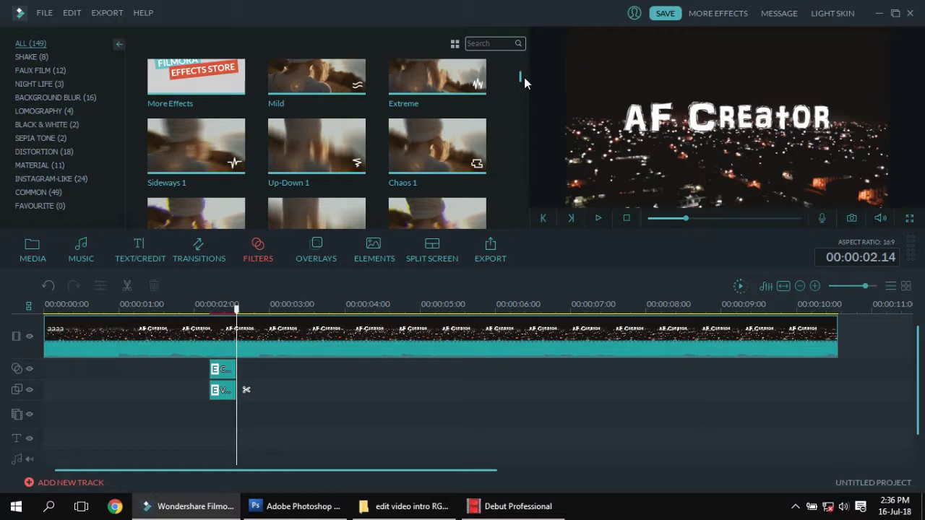
scroll(519, 77, "down", 1)
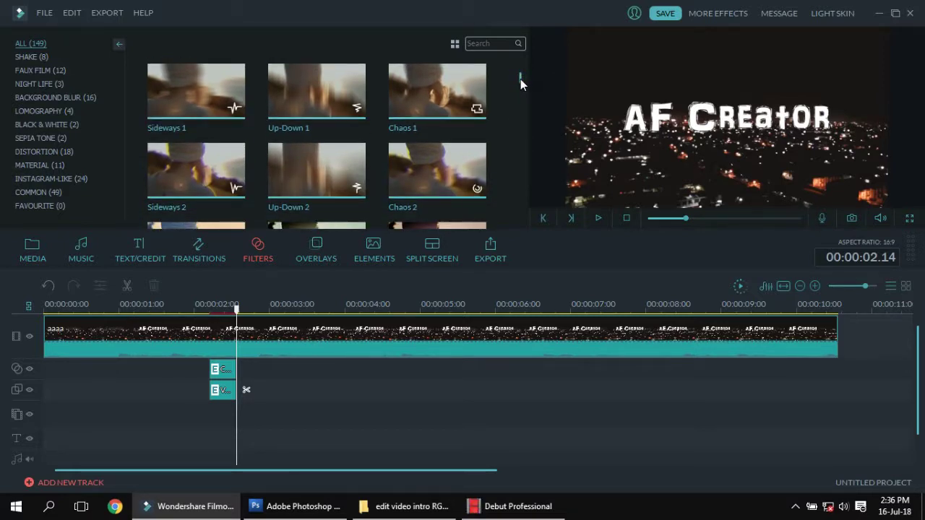
scroll(520, 79, "down", 1)
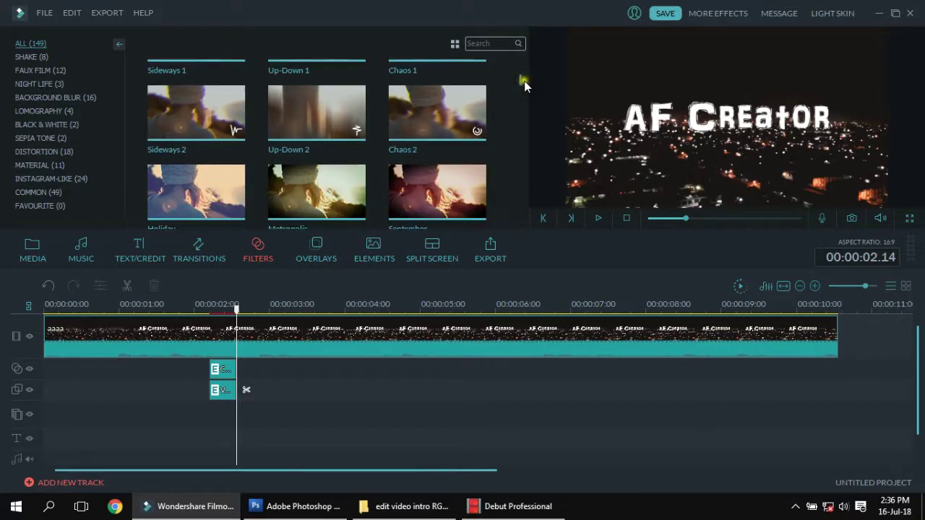
scroll(524, 81, "up", 2)
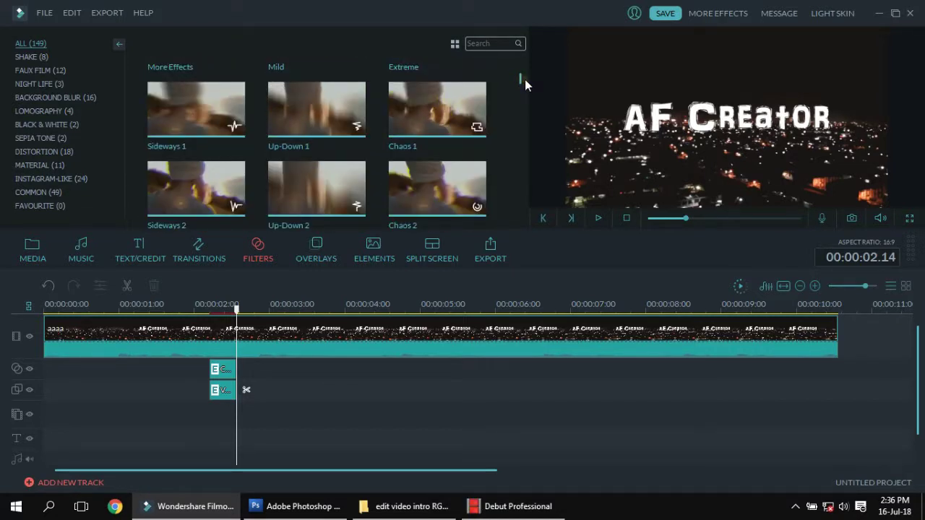
left_click(193, 190)
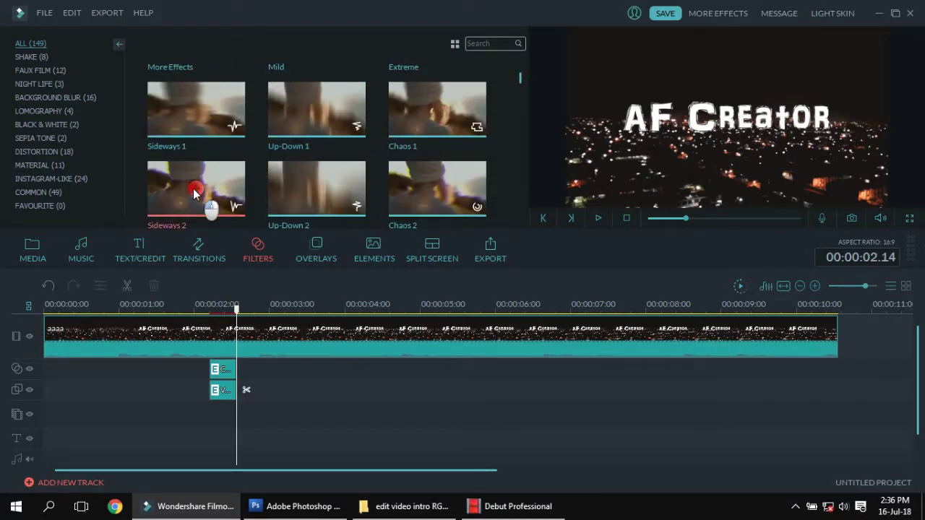
left_click(193, 190)
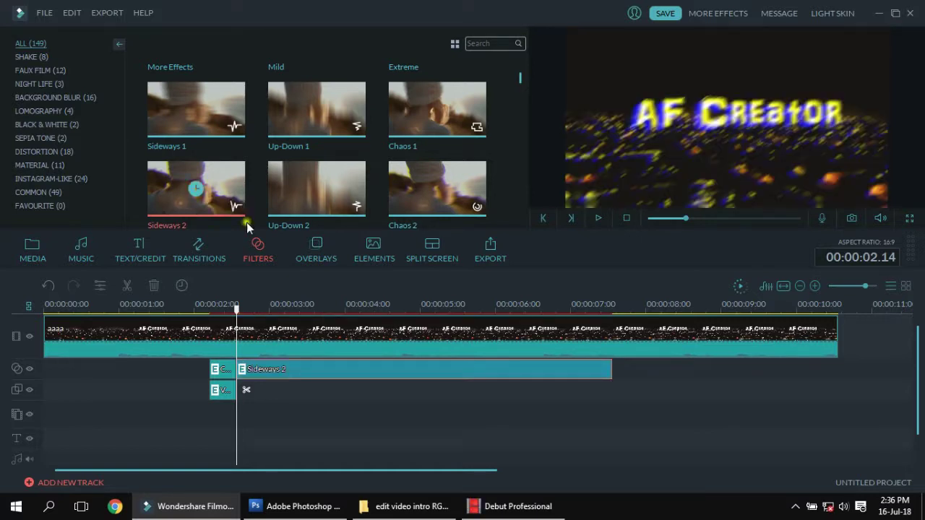
- Move the Sideways 2 clip onto the track beside VHS Distortion Bad and shorten it to end at 00:00:02.21
left_click(315, 373)
mouse_move(315, 373)
left_mouse_down()
mouse_move(325, 398)
mouse_move(314, 388)
left_mouse_up()
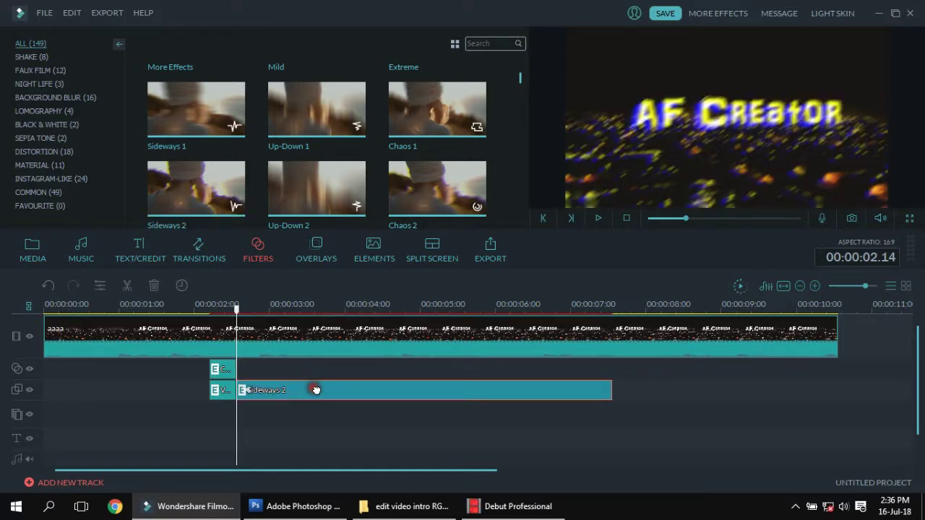
left_click_drag(609, 383, 258, 411)
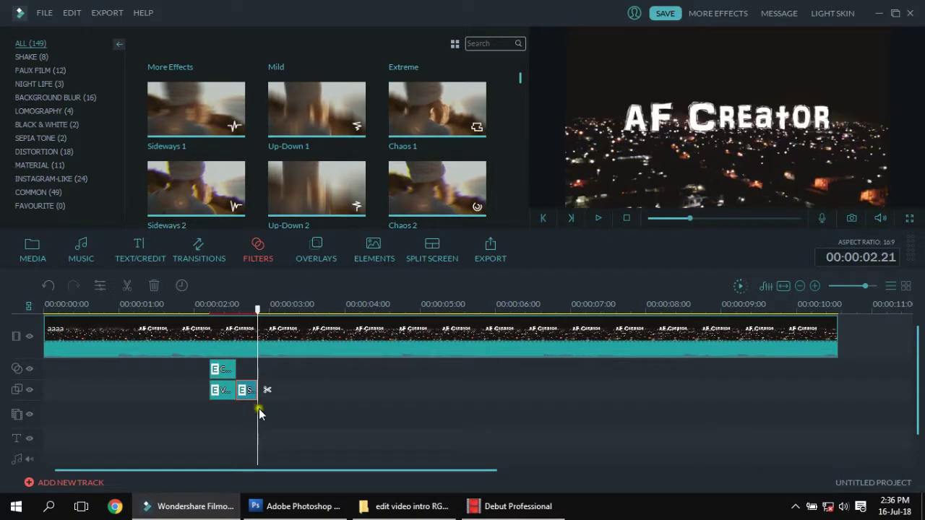
- Copy the Chromatic Aberration and VHS Distortion Bad clips together and paste them at 00:00:02.21, right after Sideways 2
left_click(221, 408)
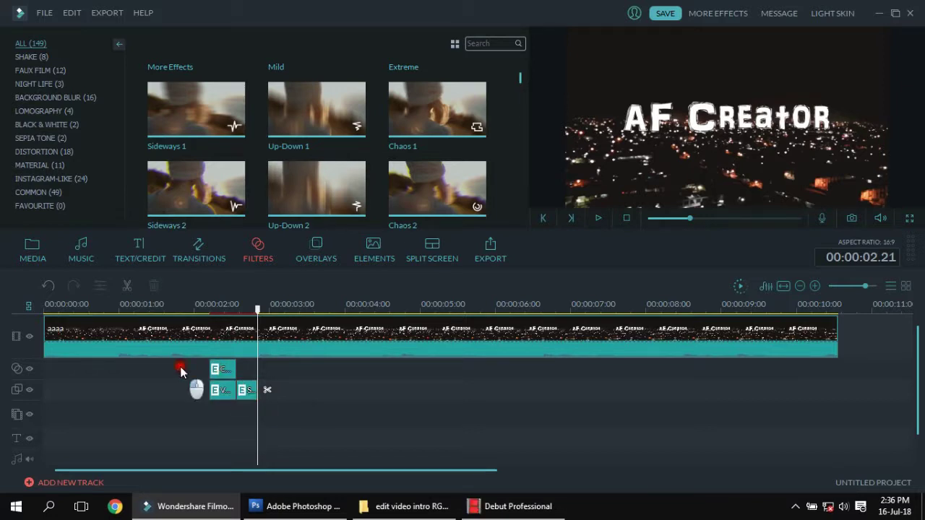
left_click_drag(179, 368, 217, 396)
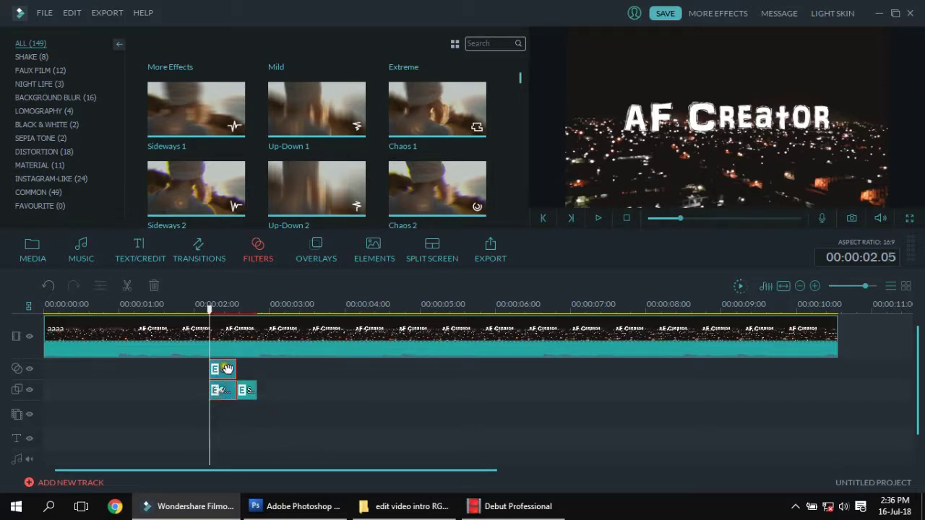
right_click(225, 368)
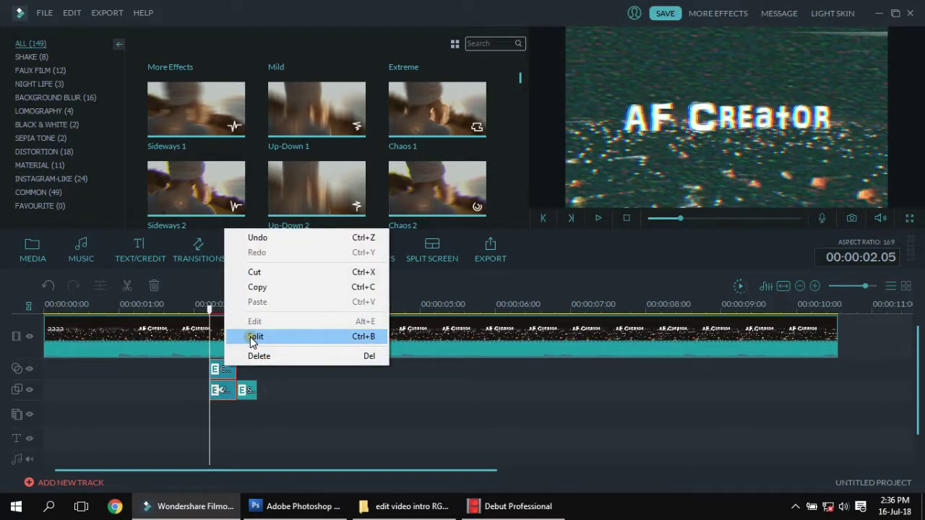
left_click(257, 287)
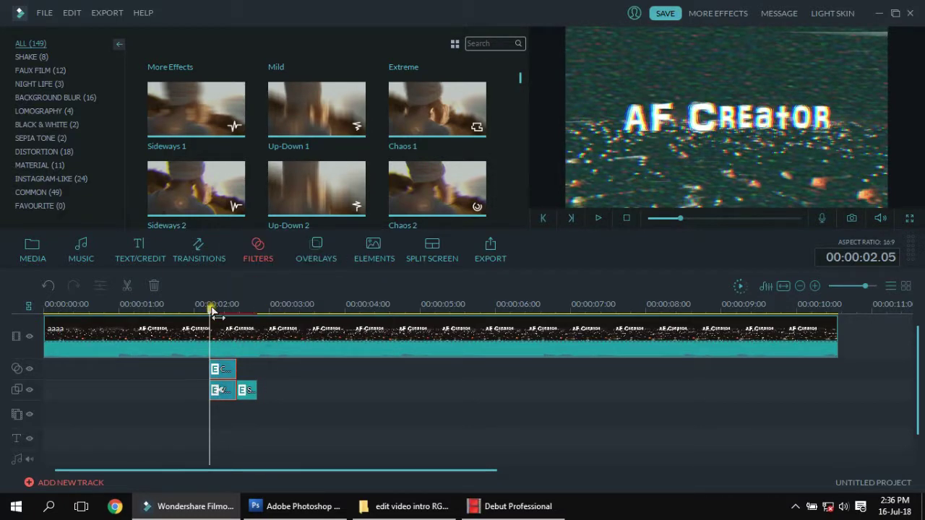
left_click_drag(211, 310, 258, 318)
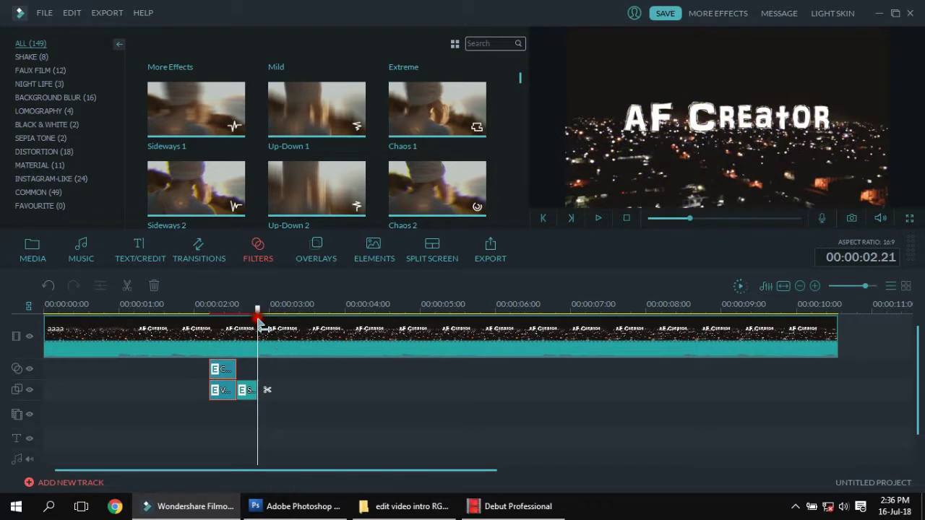
right_click(265, 354)
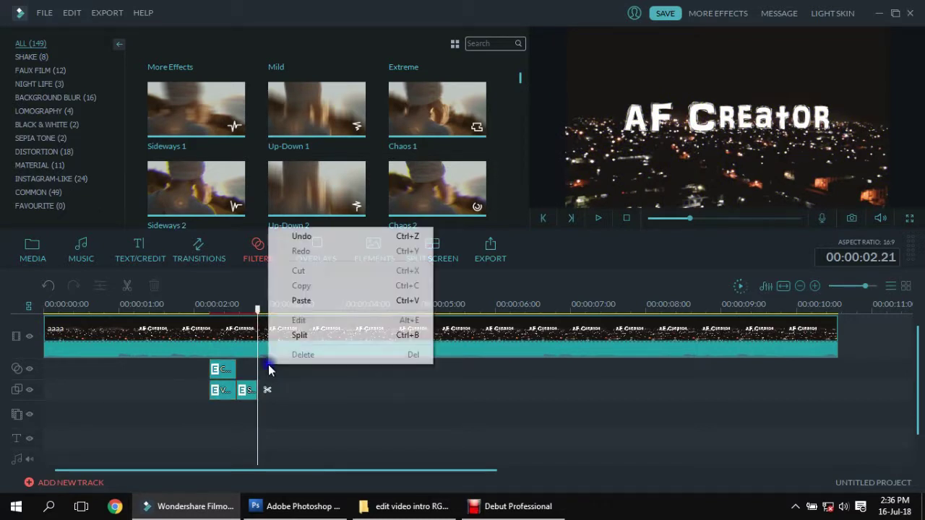
left_click(297, 301)
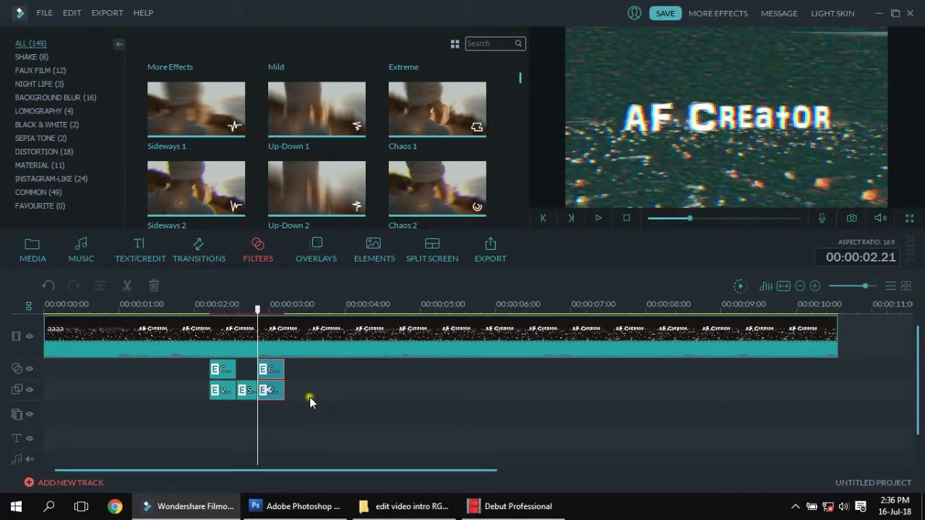
- Add the Chaos 1 filter right after the second VHS Distortion Bad clip on its track and shorten it to end at 00:00:03.12
left_click_drag(262, 318, 313, 337)
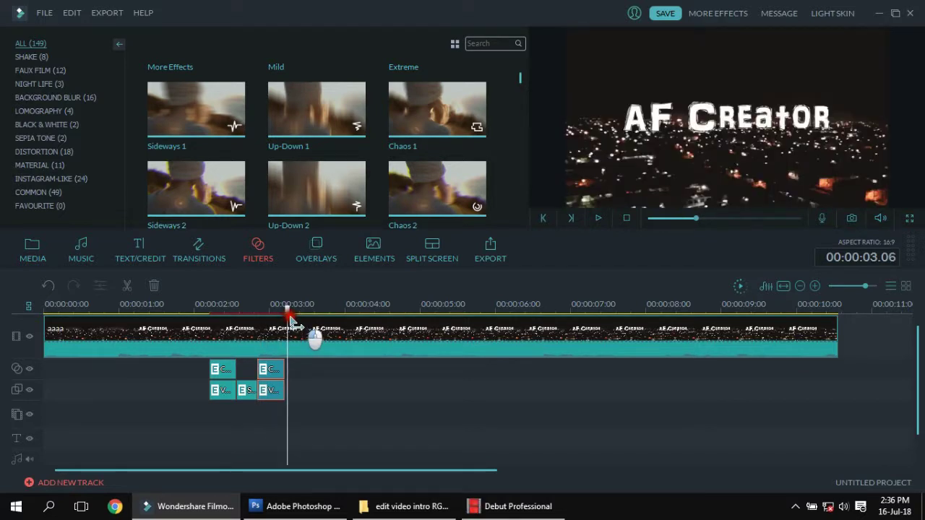
left_click(438, 116)
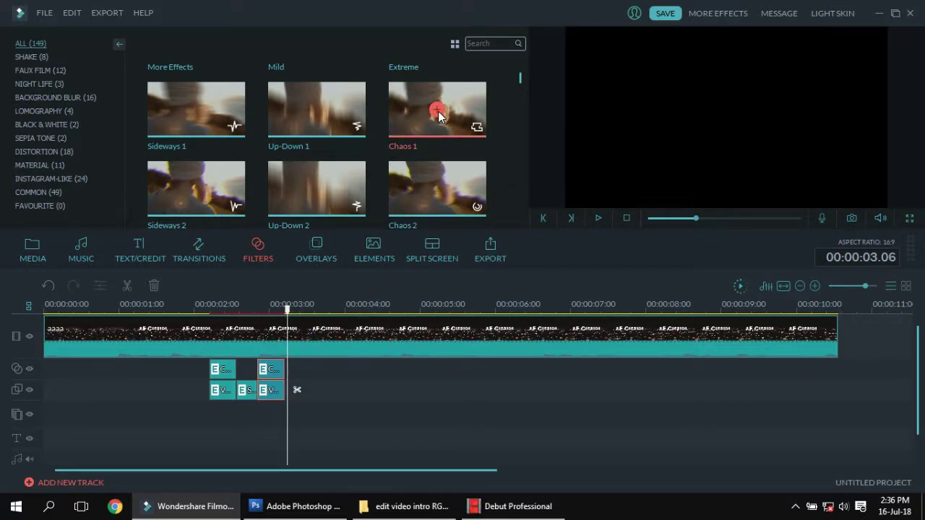
left_click_drag(332, 370, 331, 387)
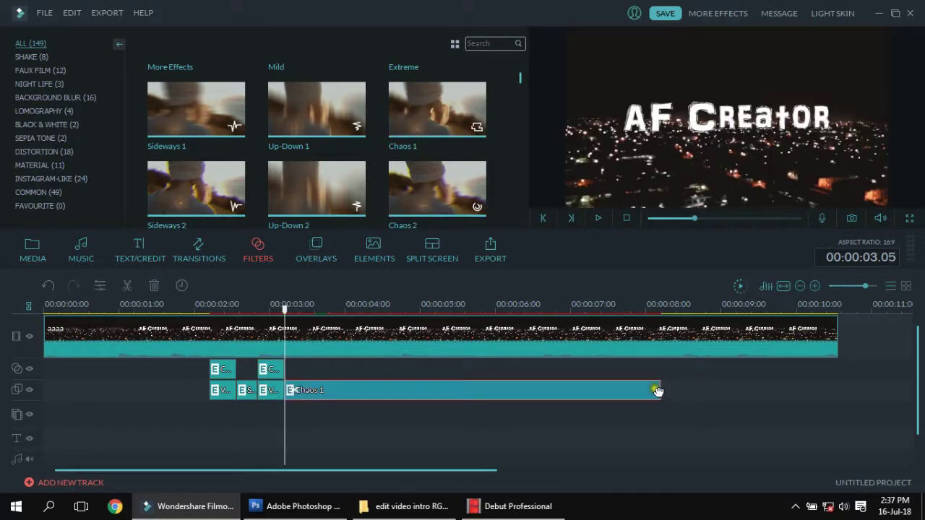
left_click_drag(660, 391, 301, 415)
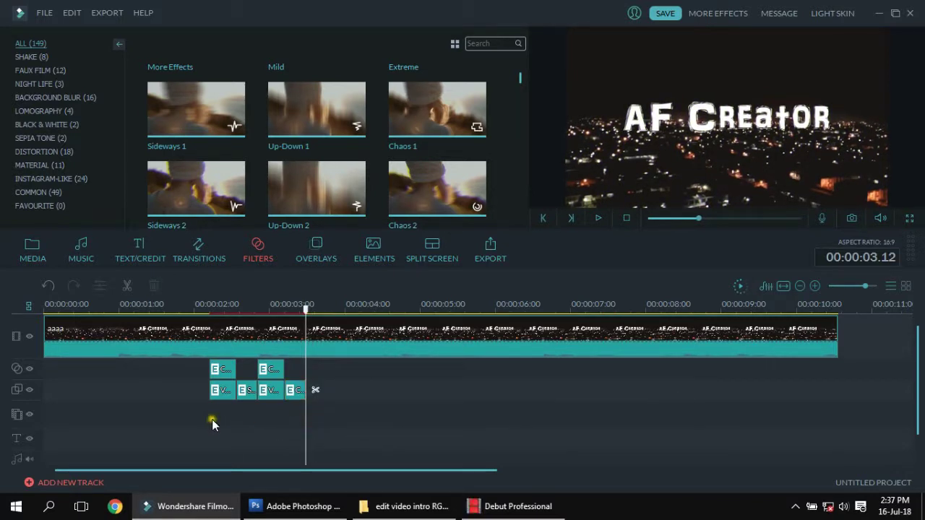
- Copy the first Chromatic Aberration and VHS Distortion Bad clips together and paste them at 00:00:03.12, right after Chaos 1
left_click(219, 372)
right_click(219, 369)
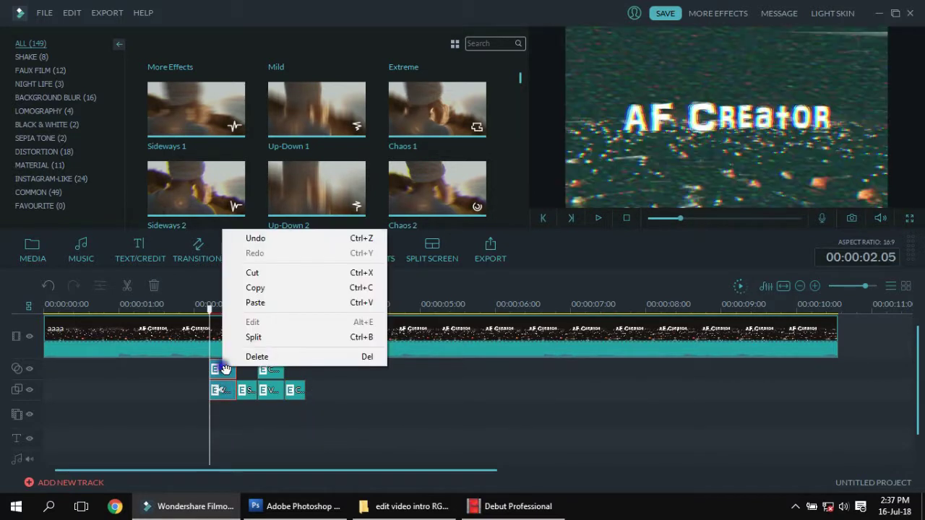
left_click(268, 287)
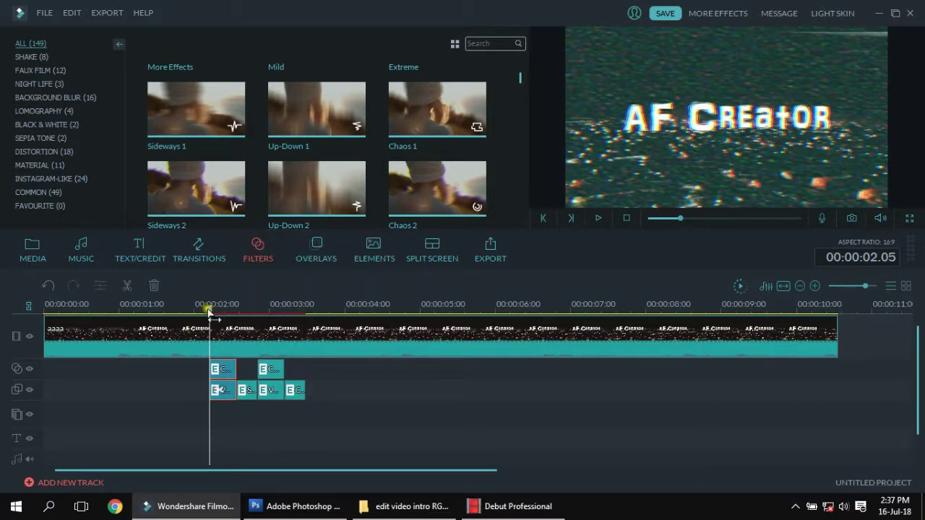
left_click_drag(209, 312, 305, 338)
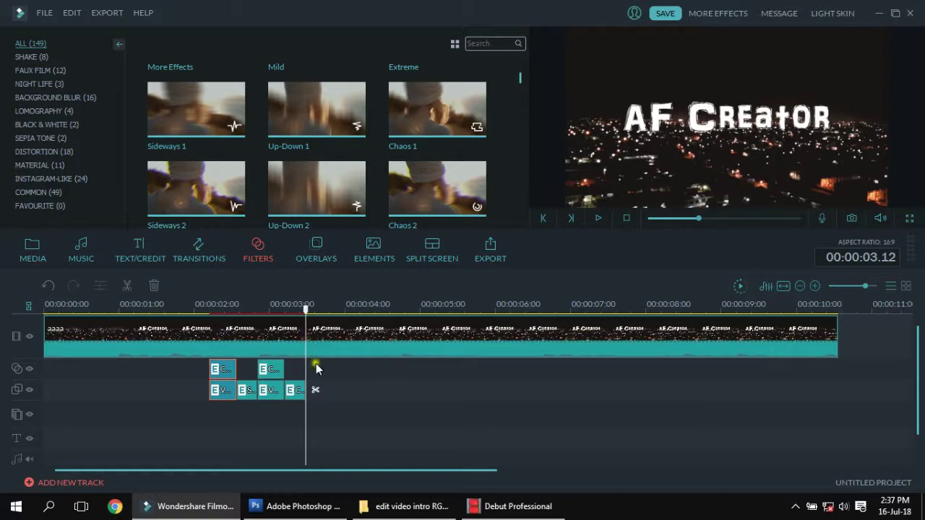
right_click(315, 368)
left_click(348, 299)
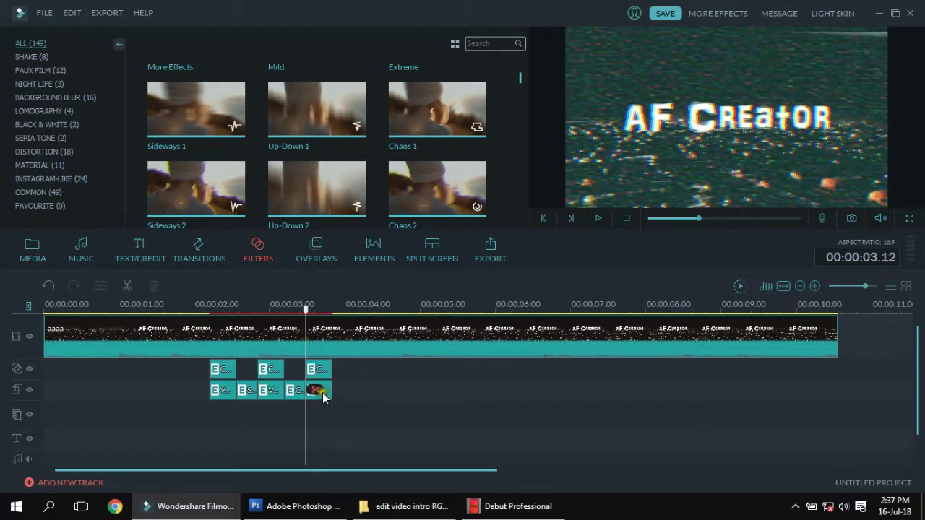
- Replace the last pasted VHS Distortion Bad clip with the Static 2 overlay, shortened to end at 00:00:03.21
left_click(322, 393)
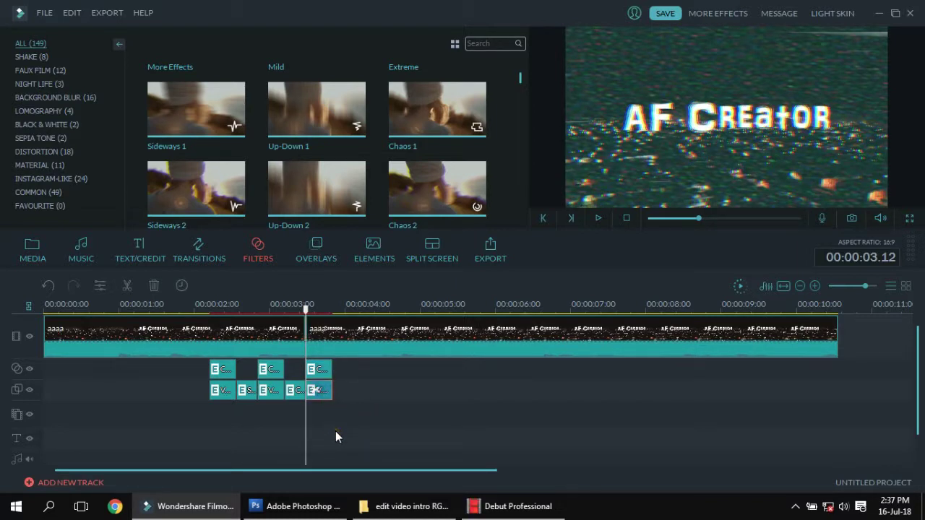
key("Delete")
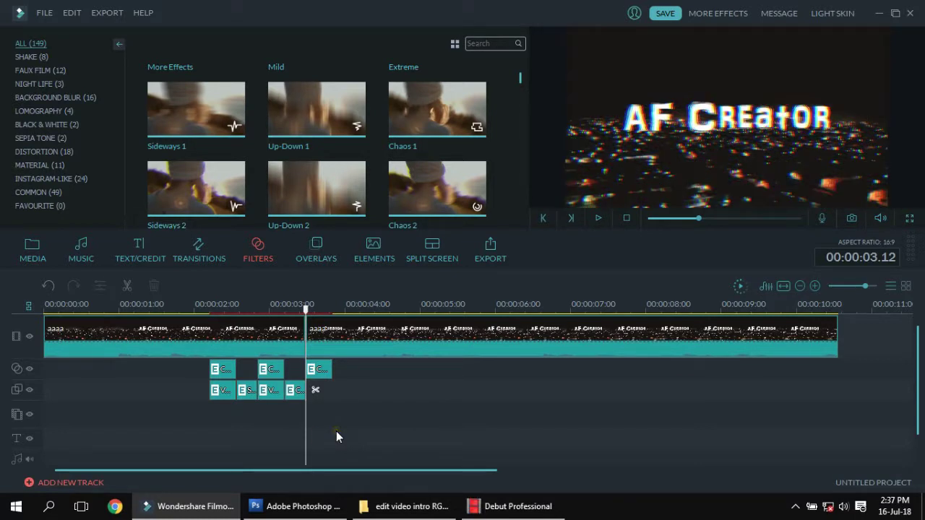
left_click(319, 249)
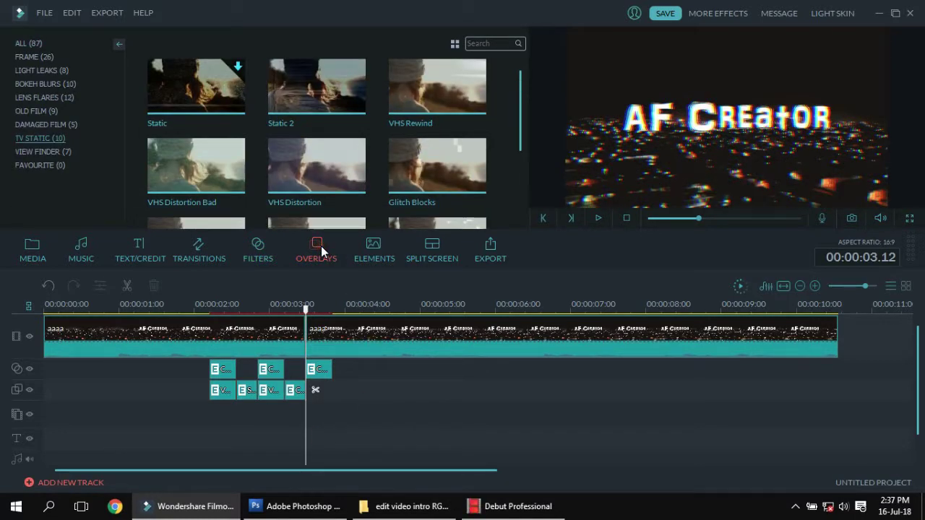
left_click(315, 89)
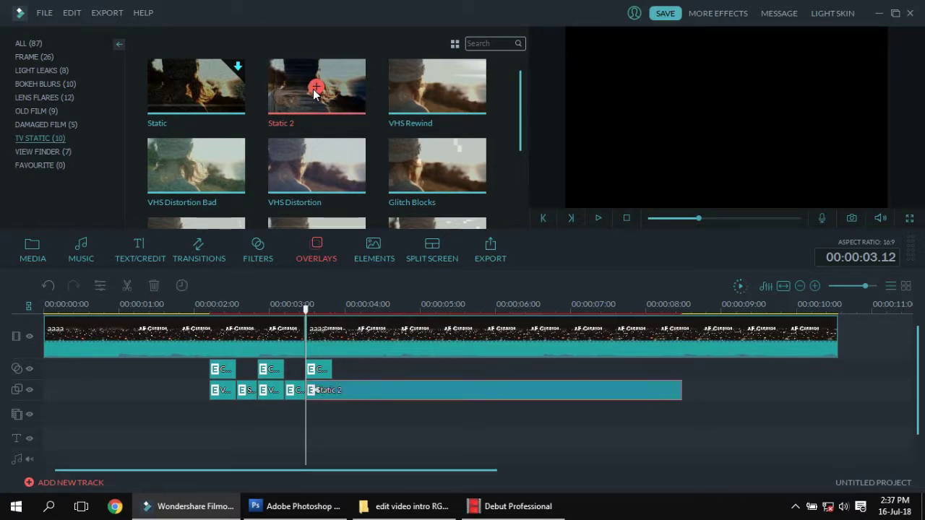
left_click_drag(681, 390, 323, 408)
left_click(288, 431)
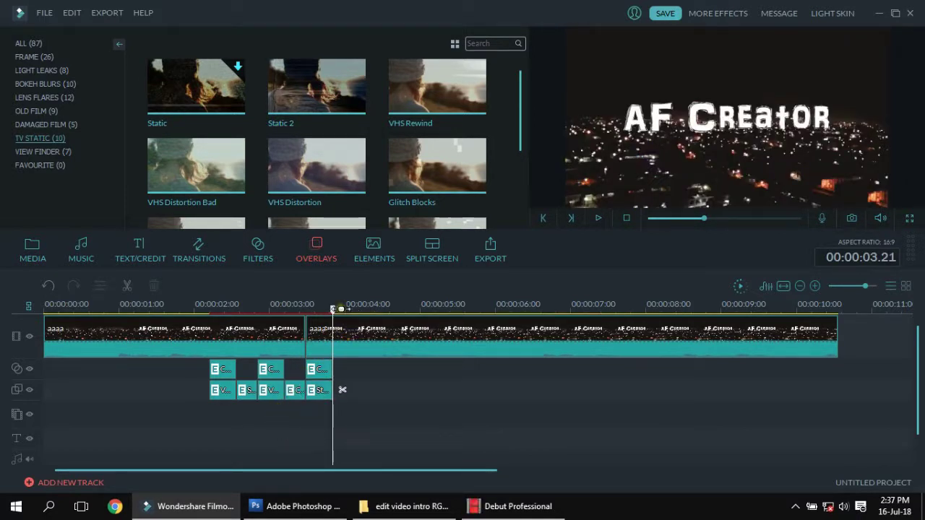
- Play back the glitch section of the timeline from 00:00:01.13 to check the effects
left_click_drag(332, 309, 182, 351)
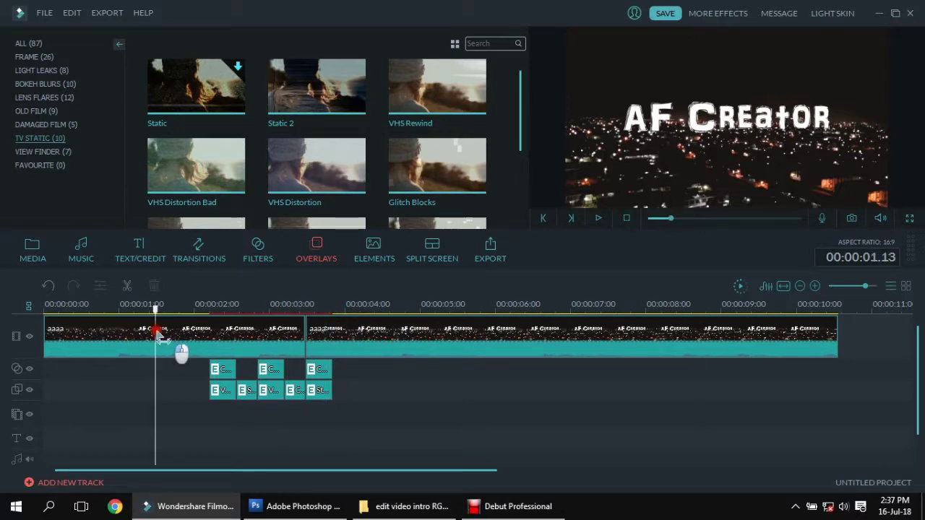
key("space")
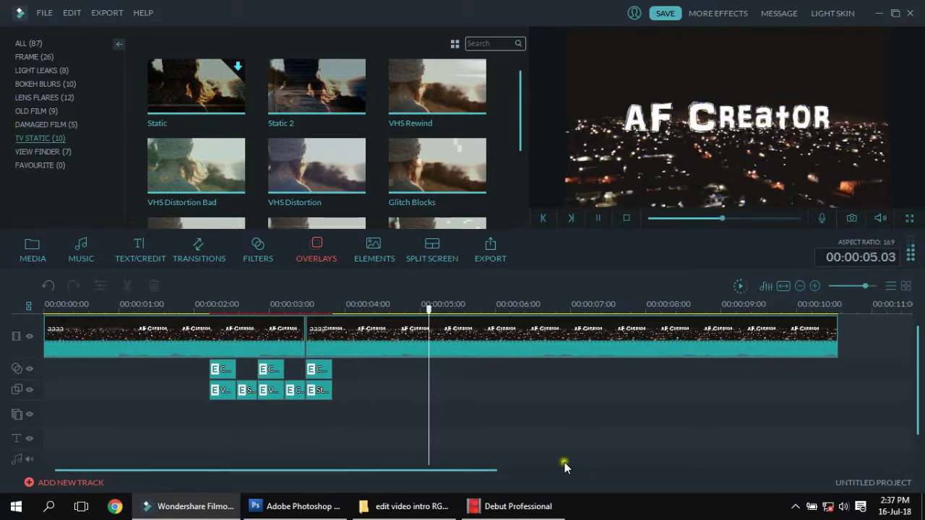
key("space")
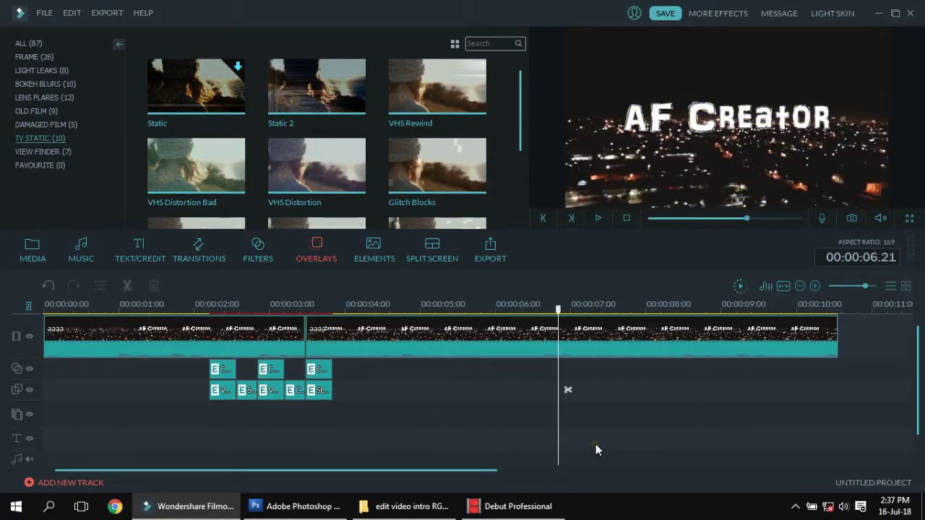
- Add the Credits 11 end credit to the text track, starting at 00:00:04.00 and extended to end at 00:00:06.20
left_click_drag(560, 318, 417, 337)
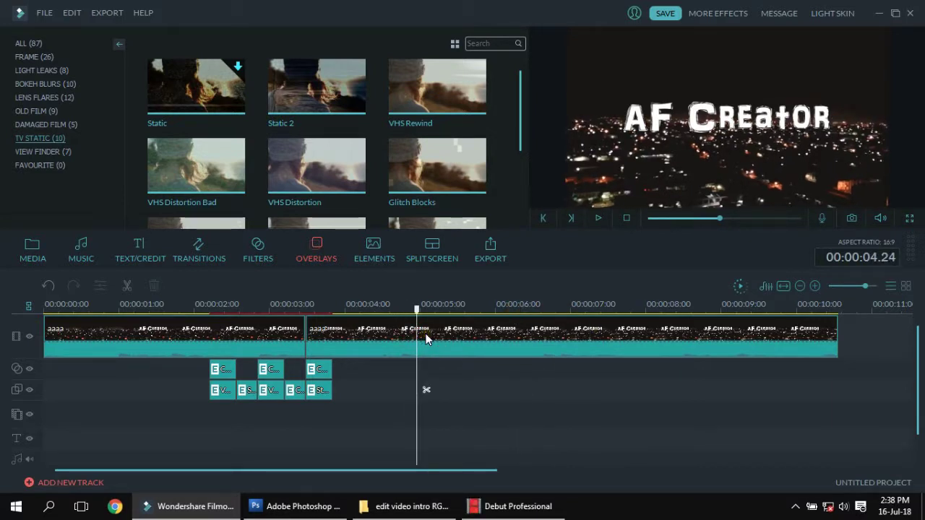
left_click(144, 249)
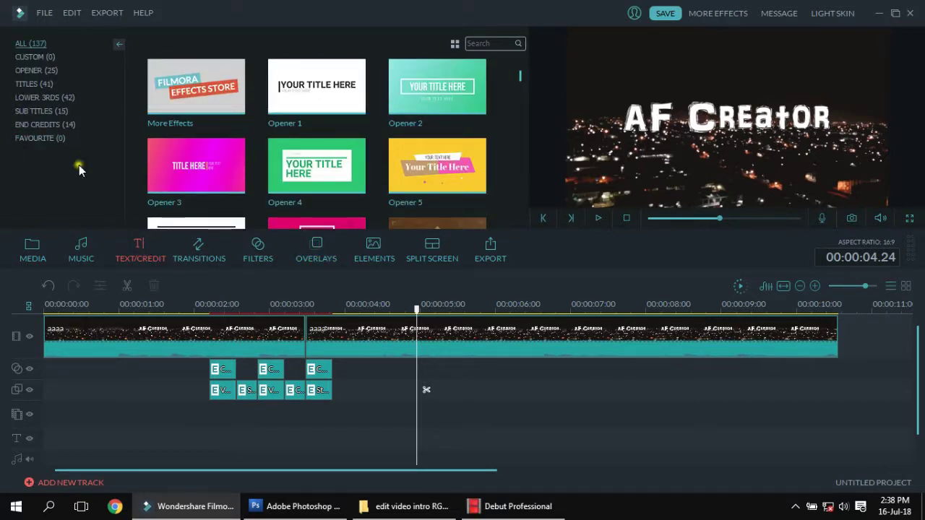
left_click(67, 126)
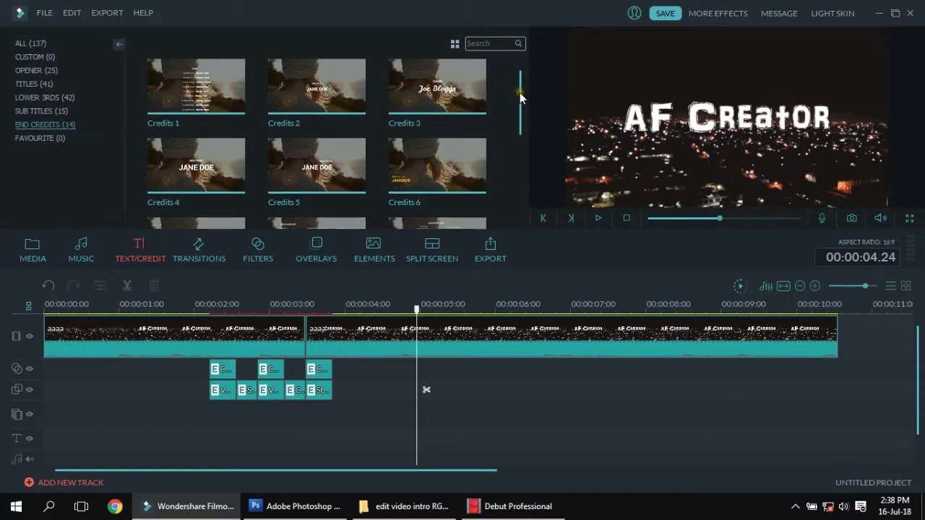
left_click_drag(519, 92, 519, 153)
left_click(317, 183)
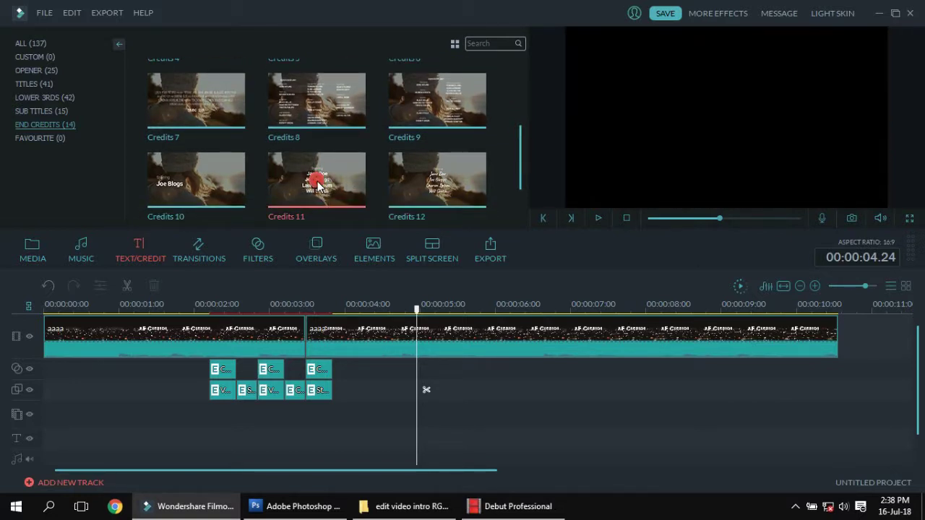
left_click_drag(460, 439, 386, 439)
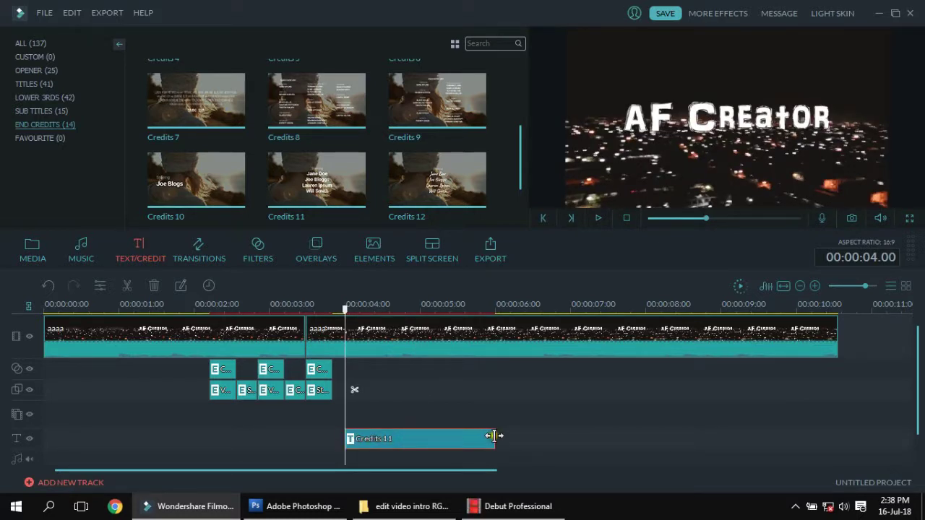
left_click_drag(494, 438, 555, 438)
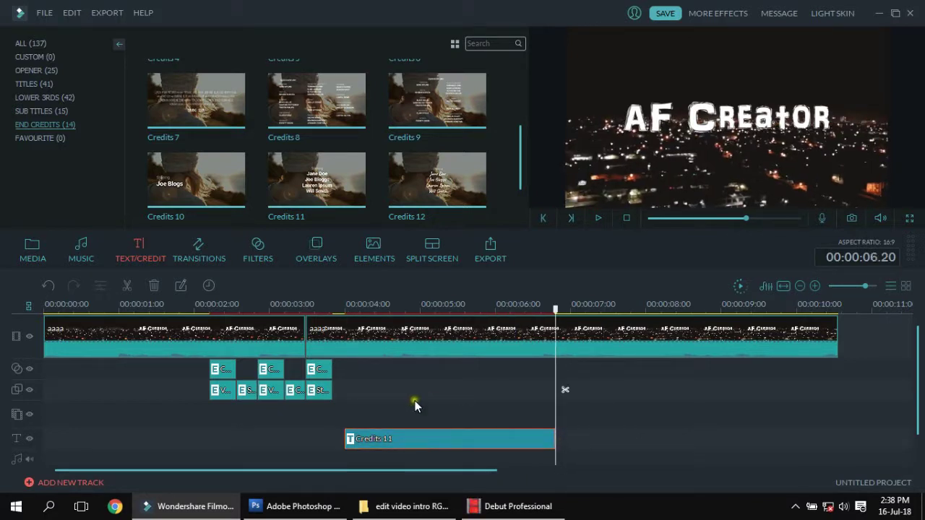
- Open Credits 11 in the advanced text editor and delete all its text layers except the bottom name line
left_click(410, 440)
double_click(411, 441)
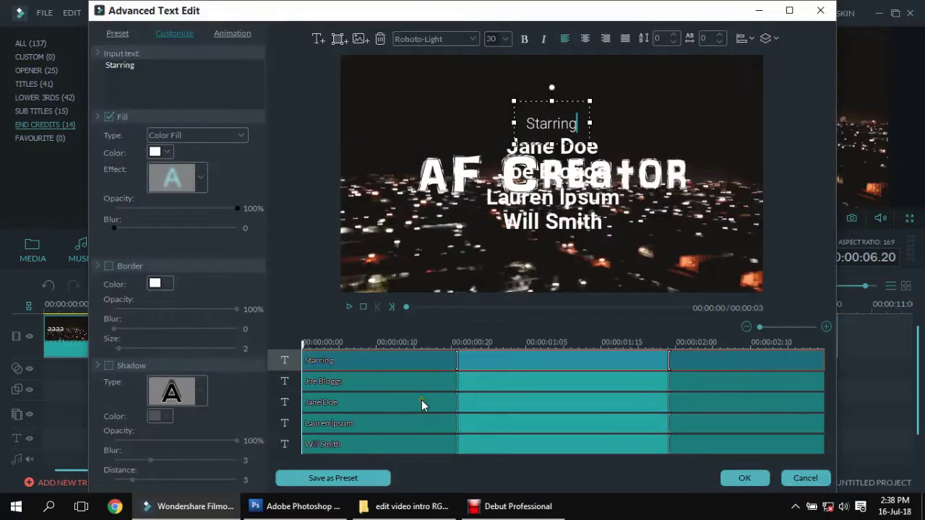
left_click(395, 358)
key("Delete")
left_click(398, 360)
key("Delete")
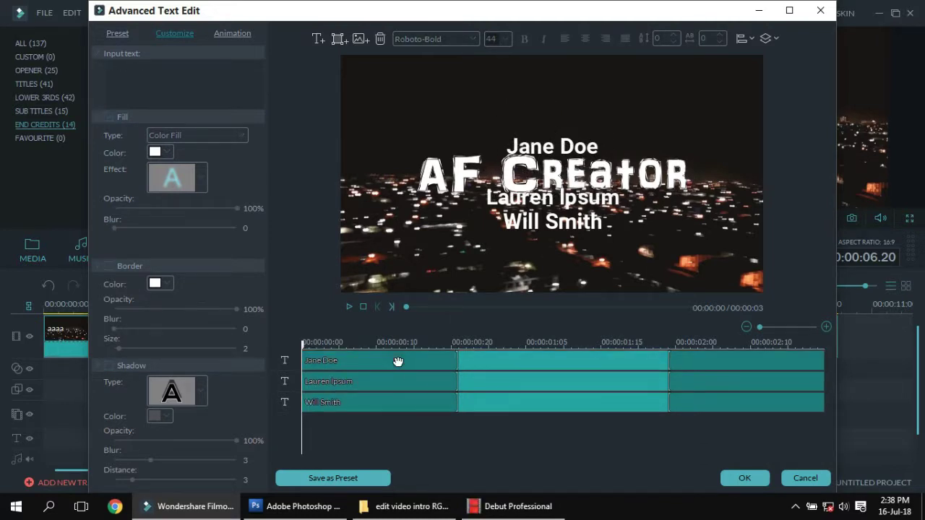
left_click(397, 361)
key("Delete")
left_click(398, 361)
key("Delete")
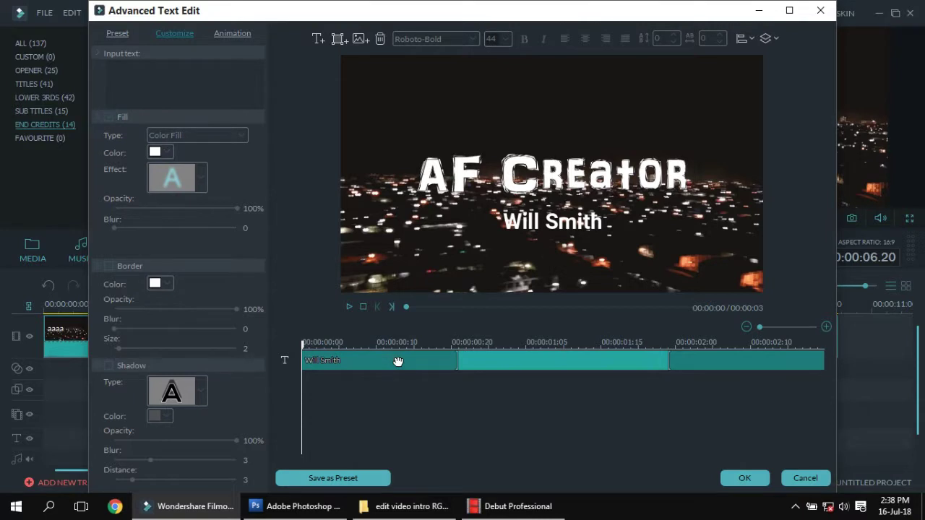
- Replace the remaining credit line's text with "SUBSCRIBE LIKE SHARE"
left_click(398, 361)
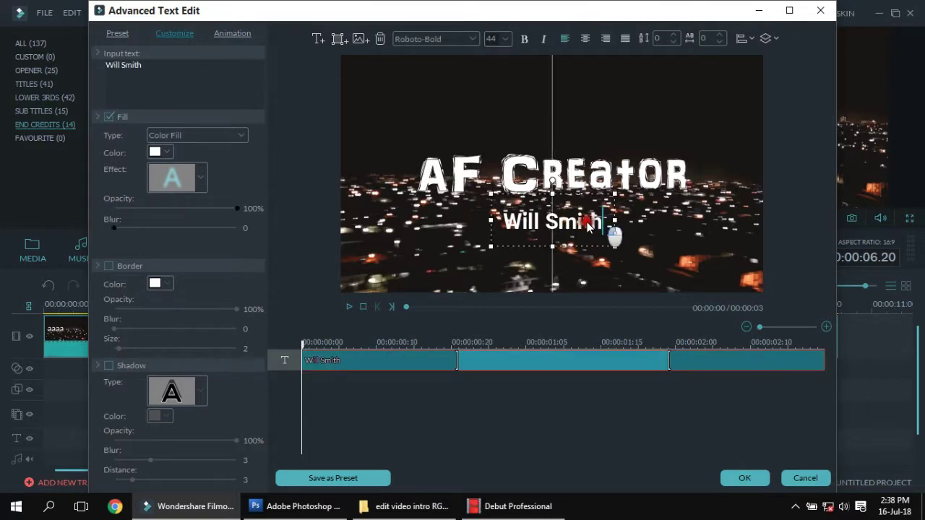
double_click(554, 222)
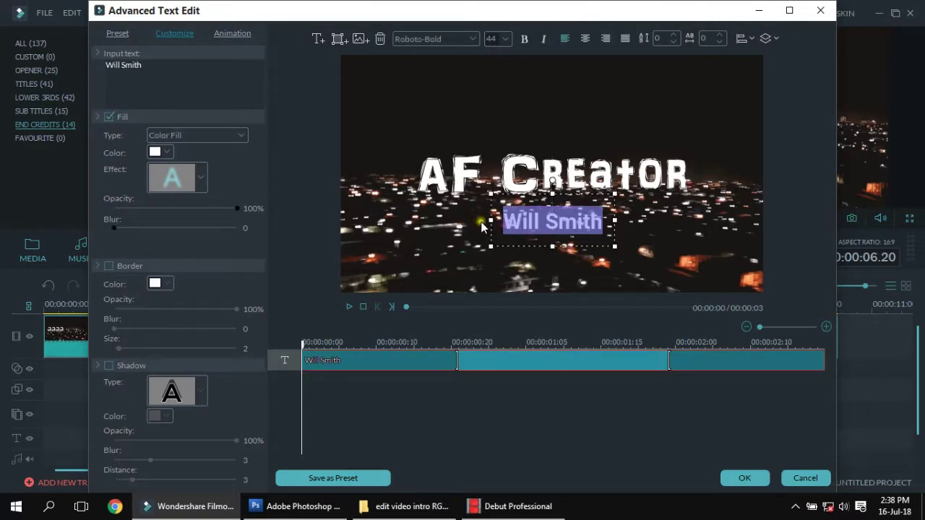
type("SUB")
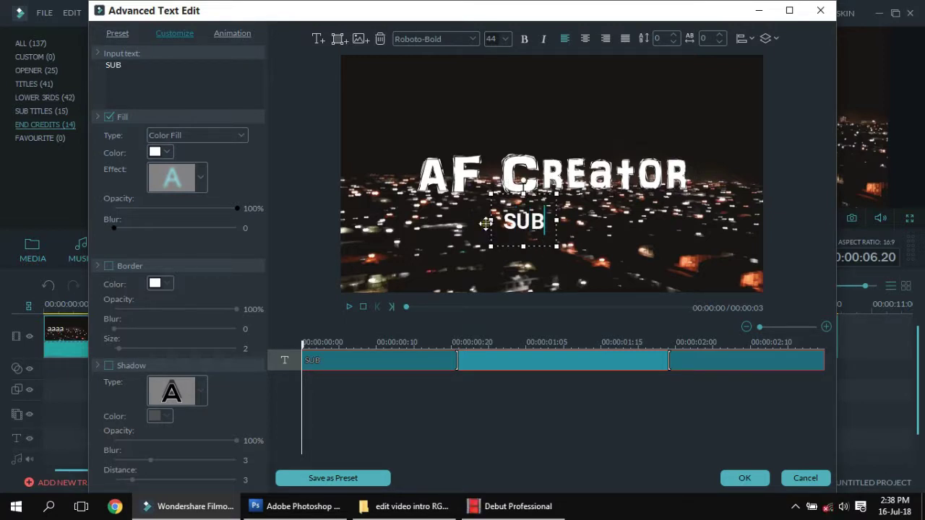
type("SC")
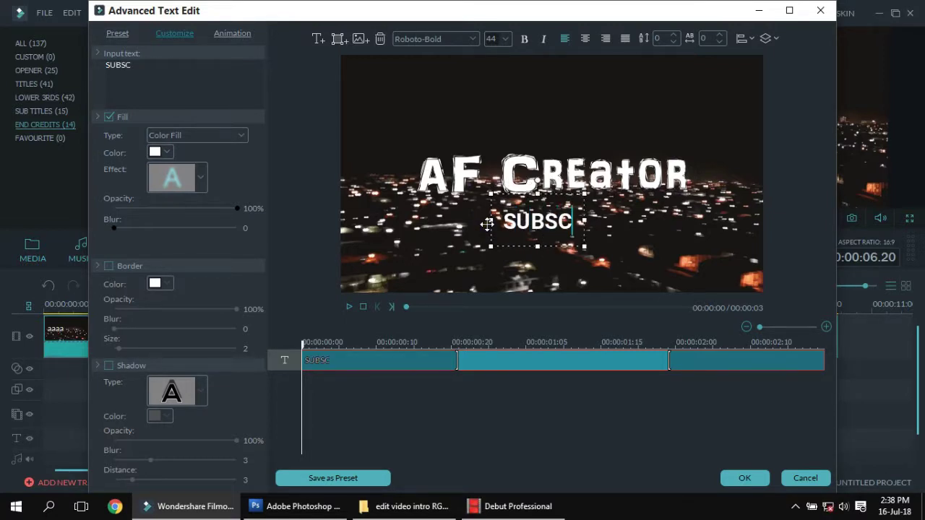
type("RIBE")
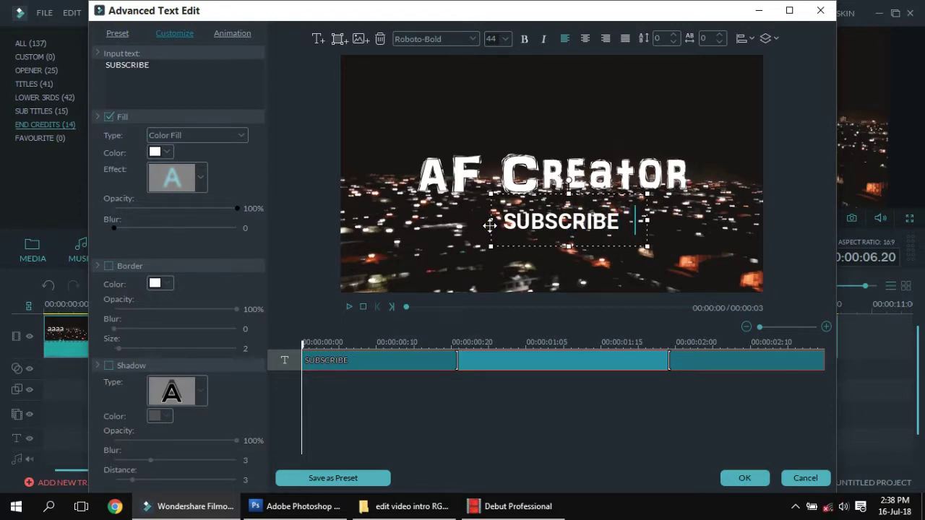
type(" LIKE ")
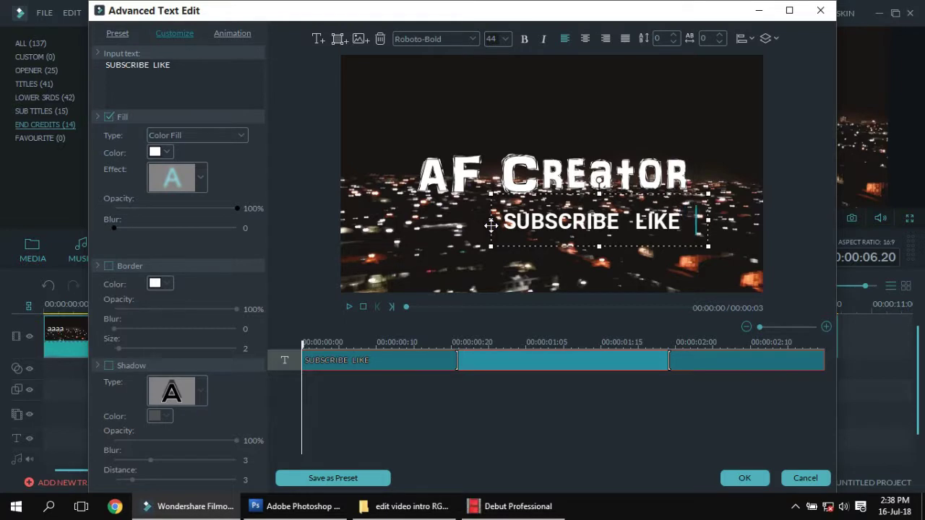
type("SHARE")
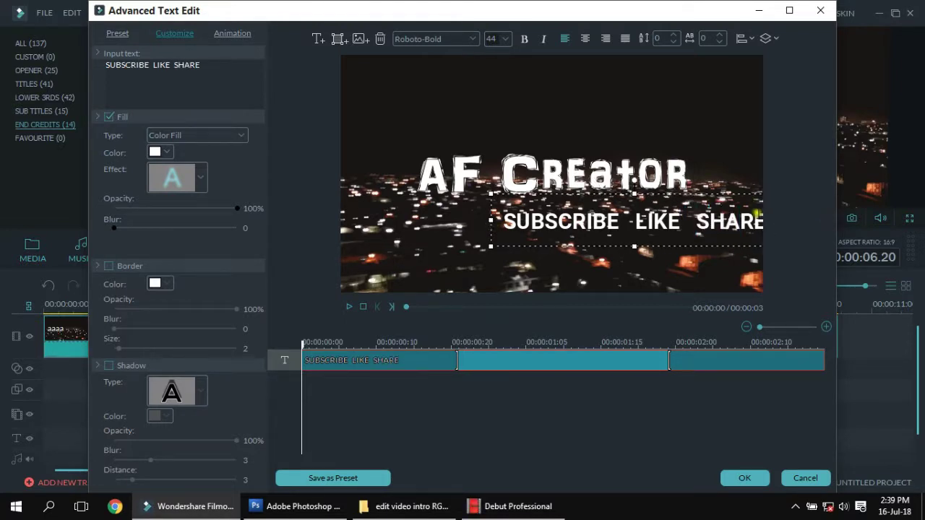
- Centre the SUBSCRIBE LIKE SHARE text just beneath the AF Creator title and shorten its opening animation to about 11 frames
left_click_drag(737, 192, 663, 191)
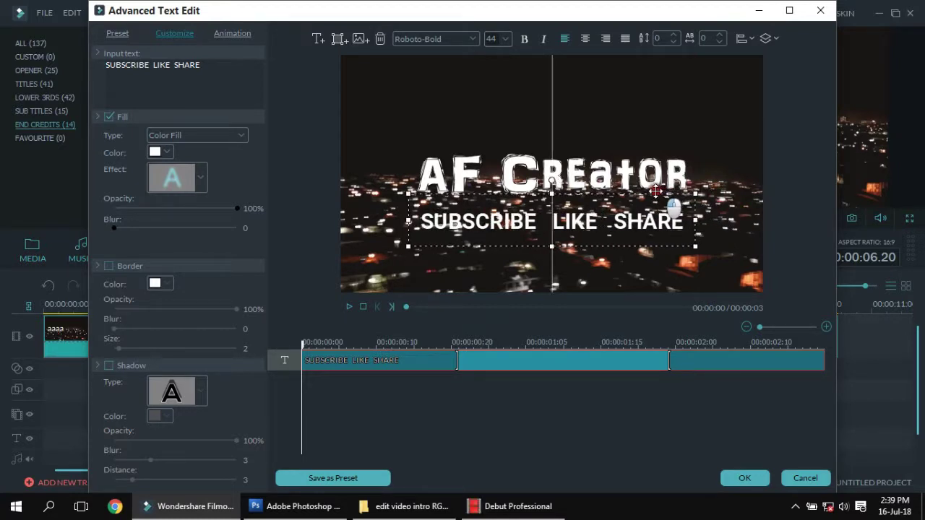
left_click_drag(655, 190, 654, 179)
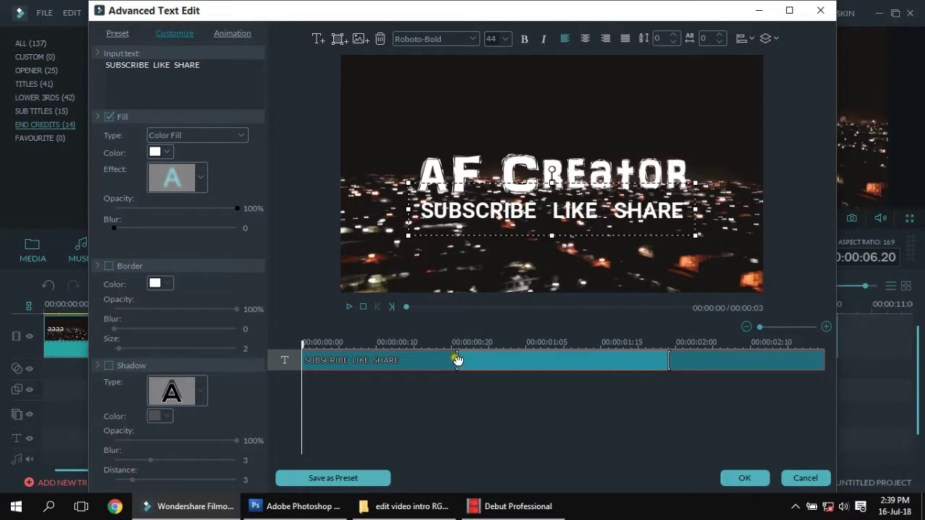
left_click_drag(458, 358, 382, 353)
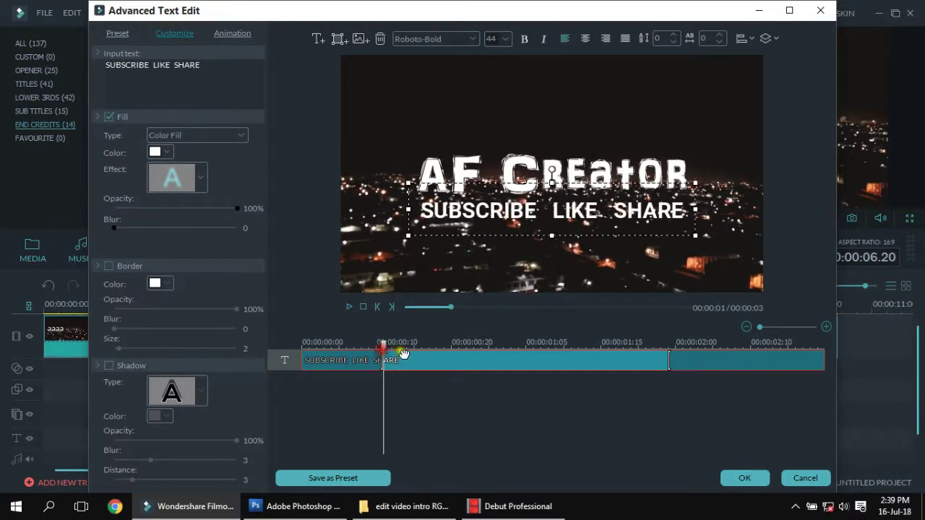
- Shorten the SUBSCRIBE LIKE SHARE text's closing animation to about 12 frames, apply the Down Dir Insert animation, and save the text edits
left_click_drag(669, 359, 735, 354)
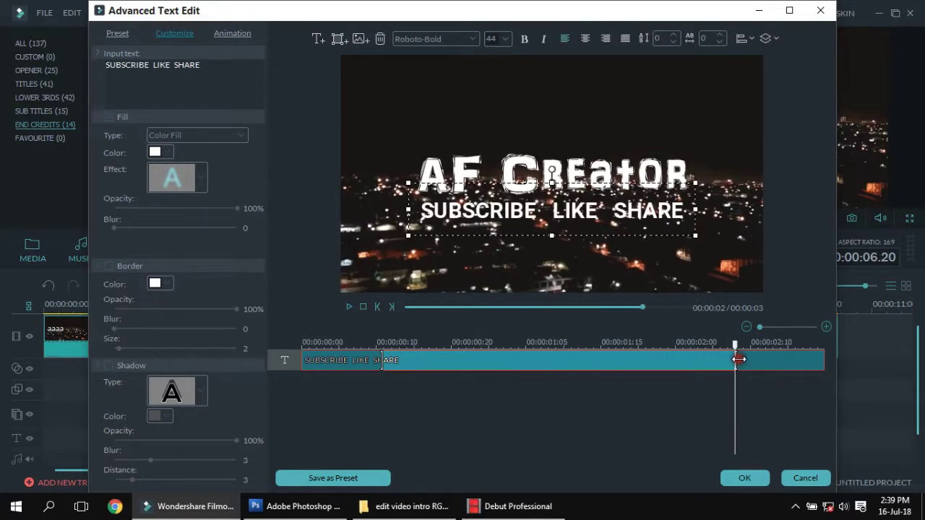
left_click(609, 410)
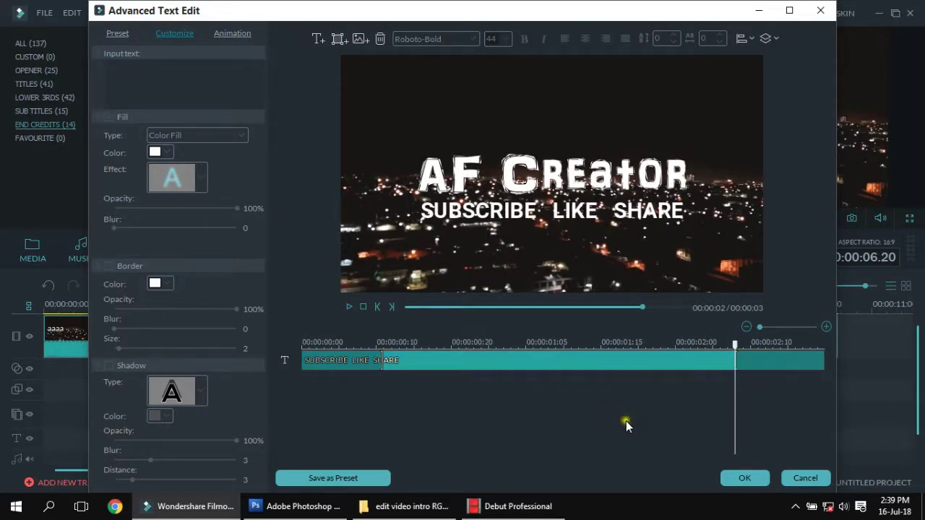
left_click(424, 359)
left_click(233, 36)
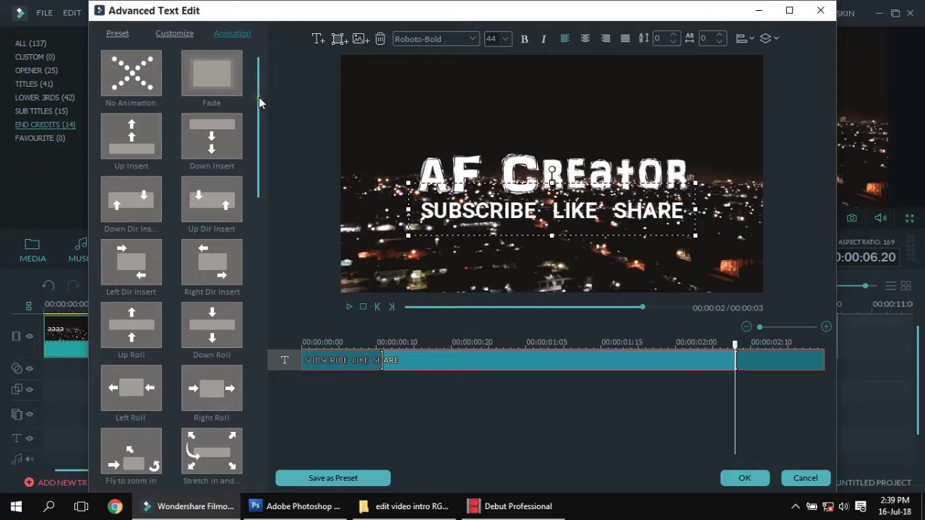
double_click(131, 199)
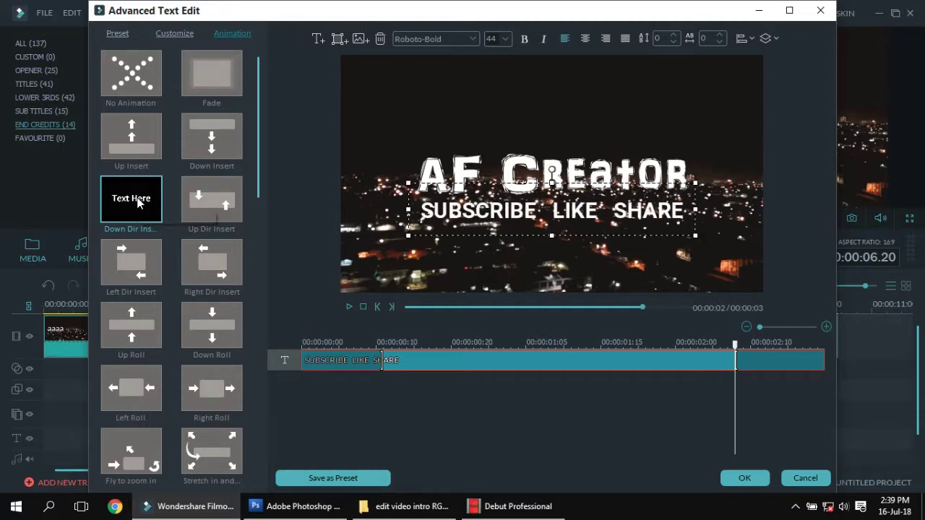
double_click(200, 206)
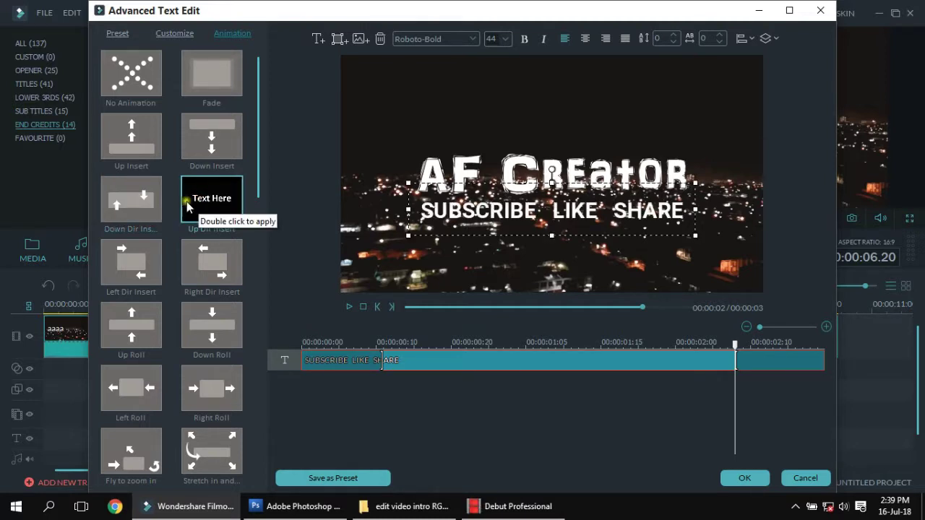
double_click(142, 208)
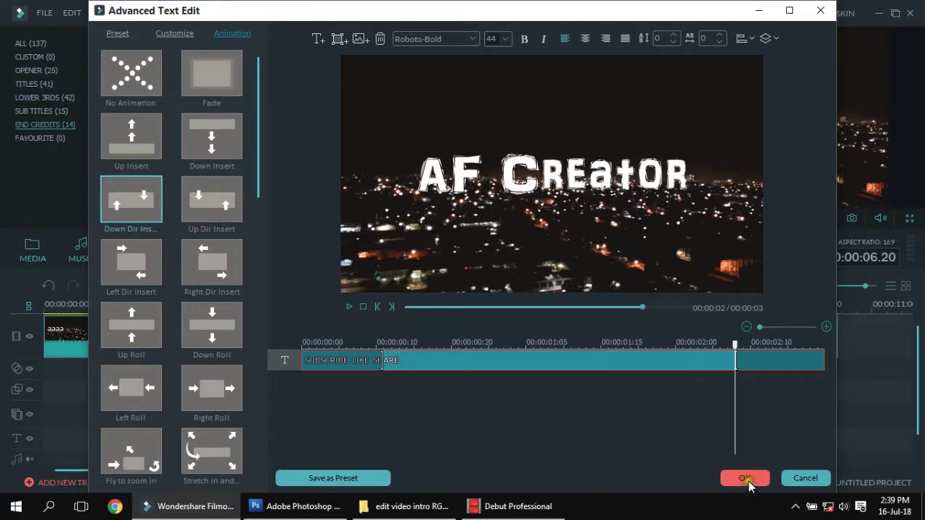
left_click(746, 481)
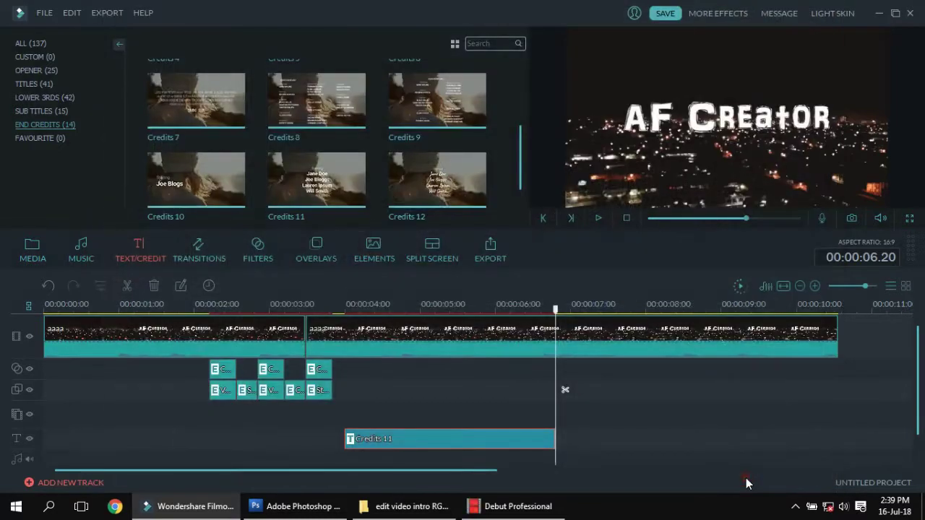
- Play the timeline from 00:00:03.23 to check the animated SUBSCRIBE LIKE SHARE text
left_click(556, 312)
left_click_drag(556, 312, 339, 312)
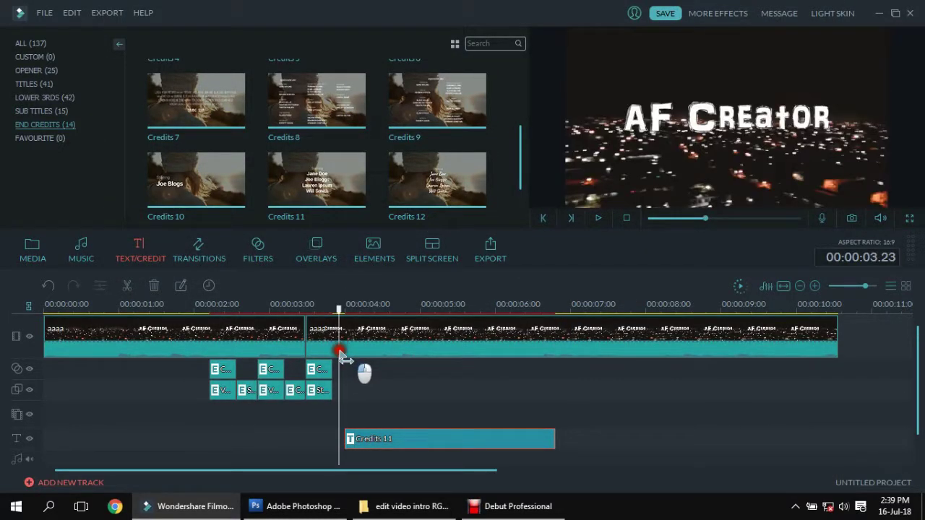
left_click(600, 220)
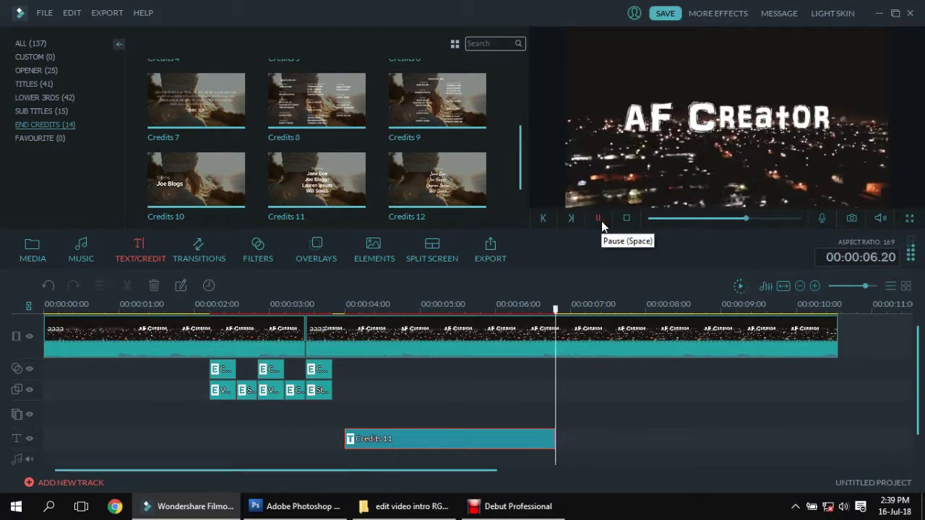
left_click(599, 218)
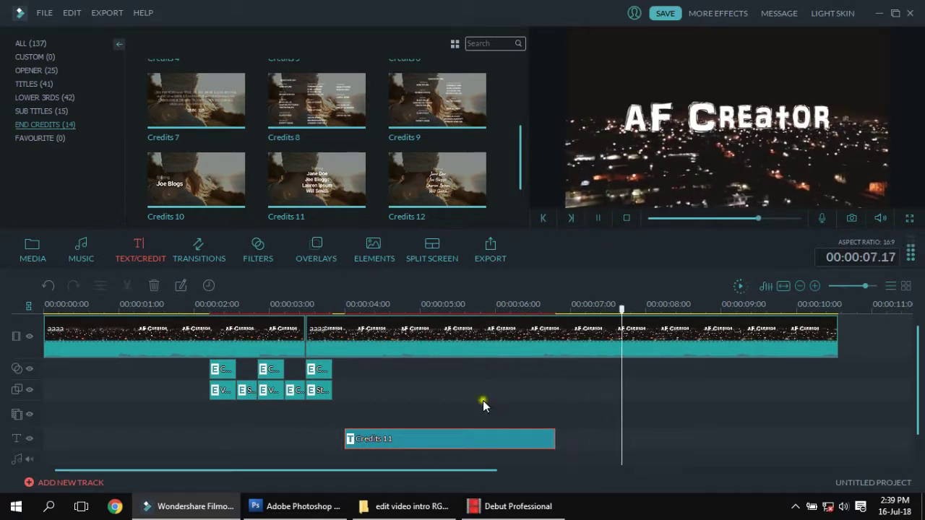
- Copy all the glitch effect clips on both effect tracks and paste them starting at 00:00:06.24
left_click(292, 440)
left_click(320, 417)
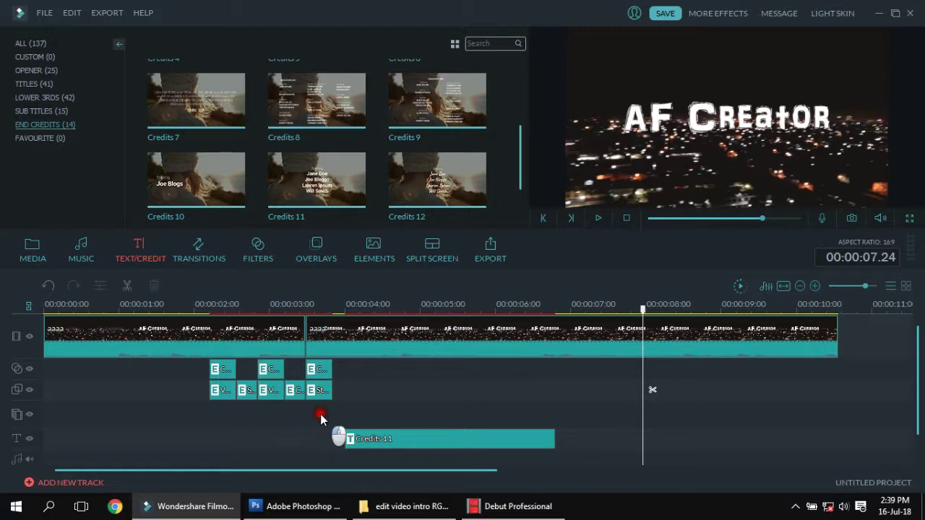
left_click_drag(320, 416, 198, 364)
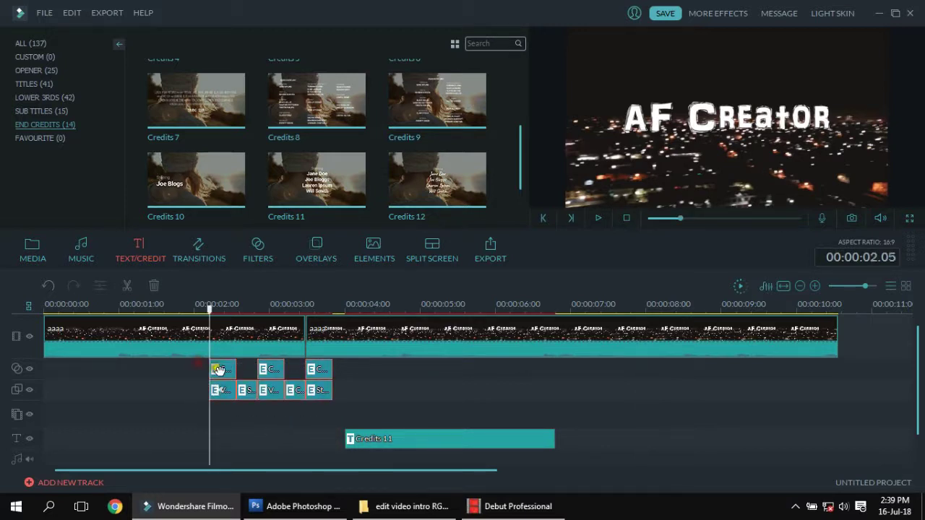
right_click(222, 369)
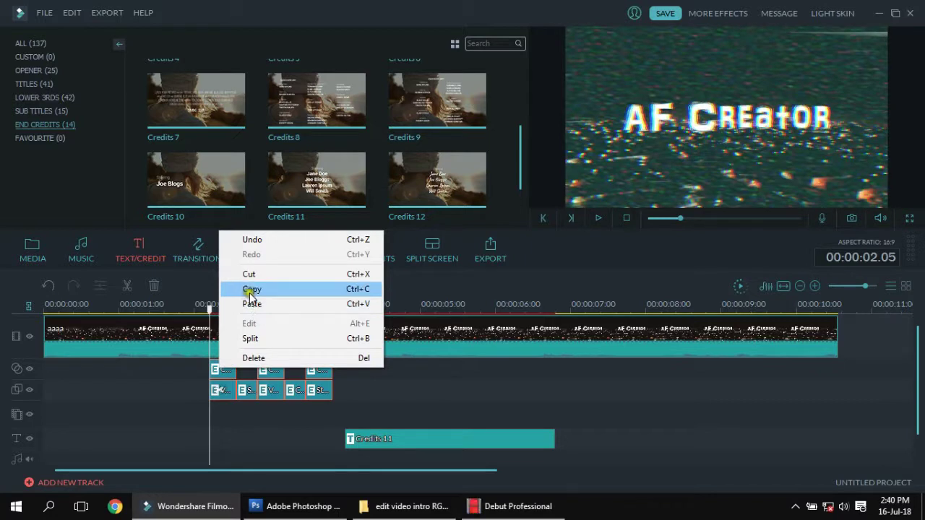
left_click(249, 289)
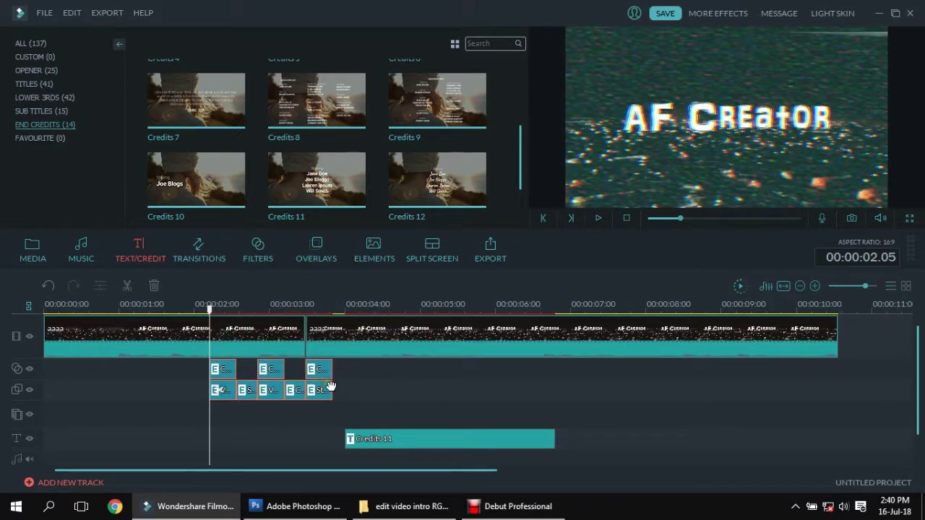
left_click_drag(214, 312, 568, 316)
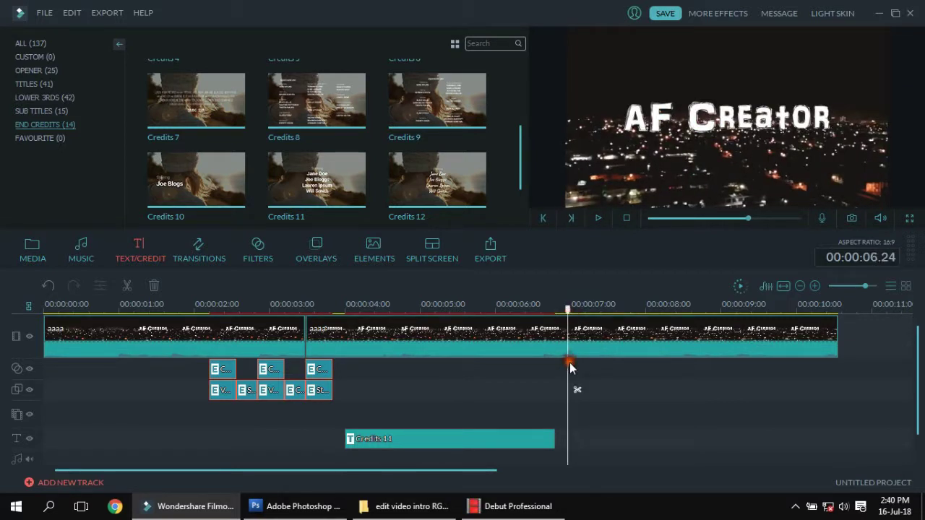
right_click(570, 368)
left_click(598, 299)
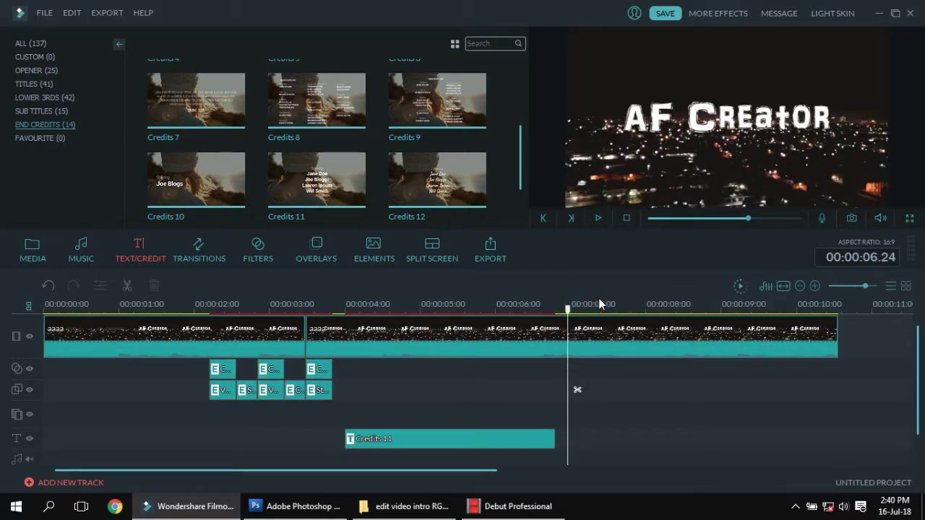
left_click(605, 451)
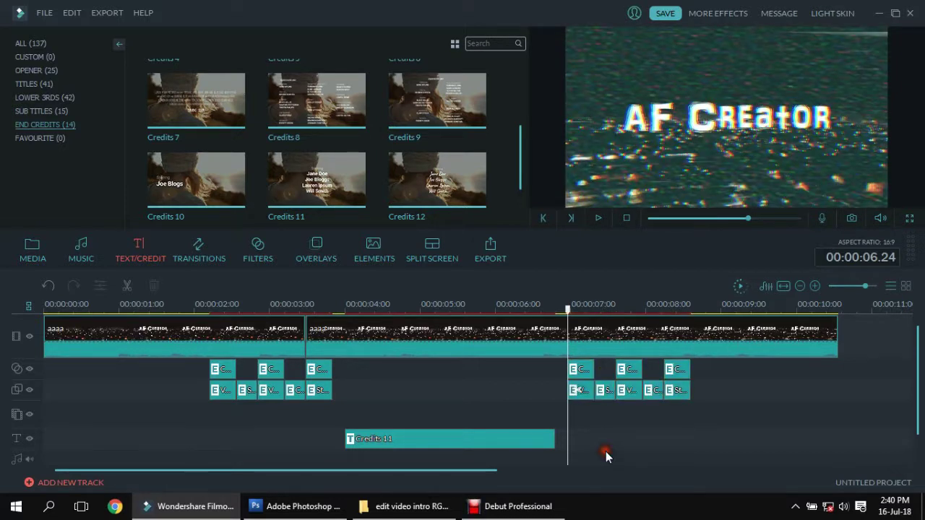
- Move the whole first group of glitch effect clips earlier so it starts at 00:00:01.21 and ends at the cut between the video clips
left_click(265, 439)
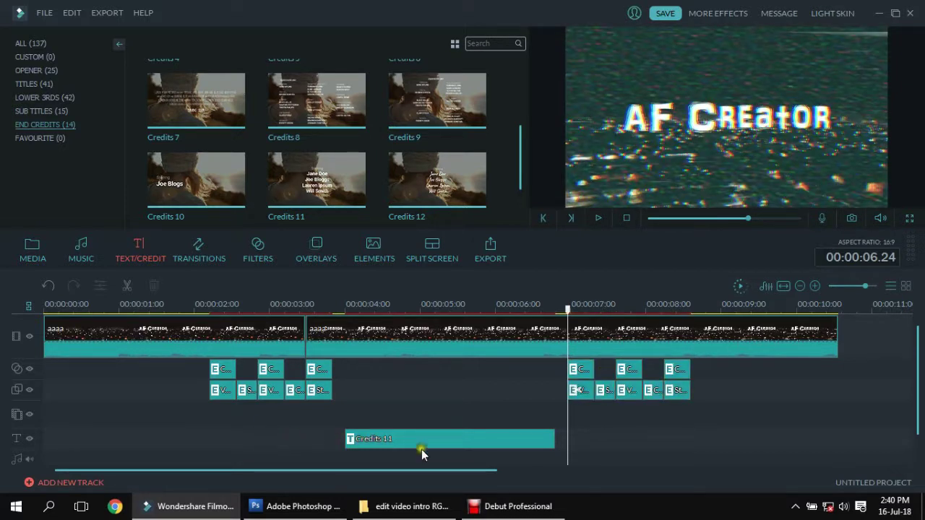
left_click(476, 442)
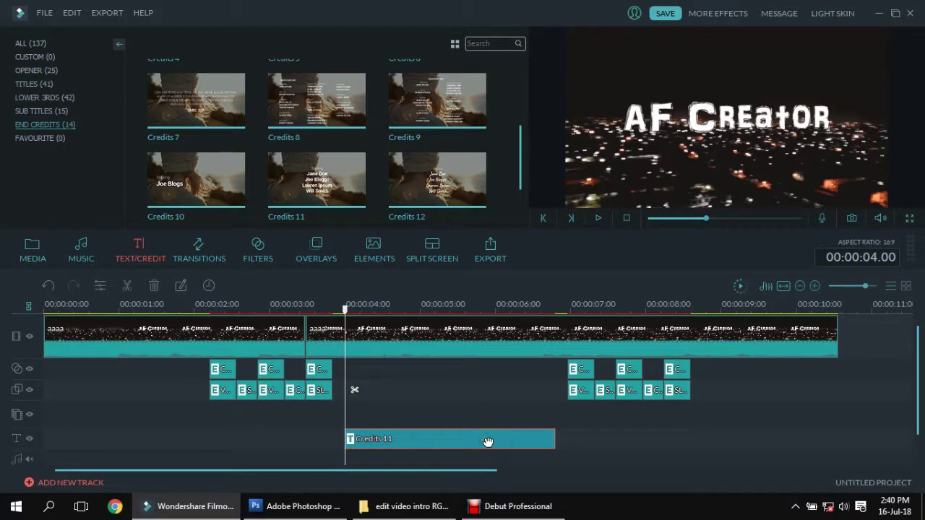
left_click(488, 441)
left_click(305, 410)
left_click_drag(330, 435, 200, 369)
left_click(217, 371)
- Adjust the Credits 11 text clip to run from about 00:00:03.17 to 00:00:06.21
left_click_drag(402, 439, 398, 439)
left_click_drag(529, 438, 558, 439)
left_click(659, 438)
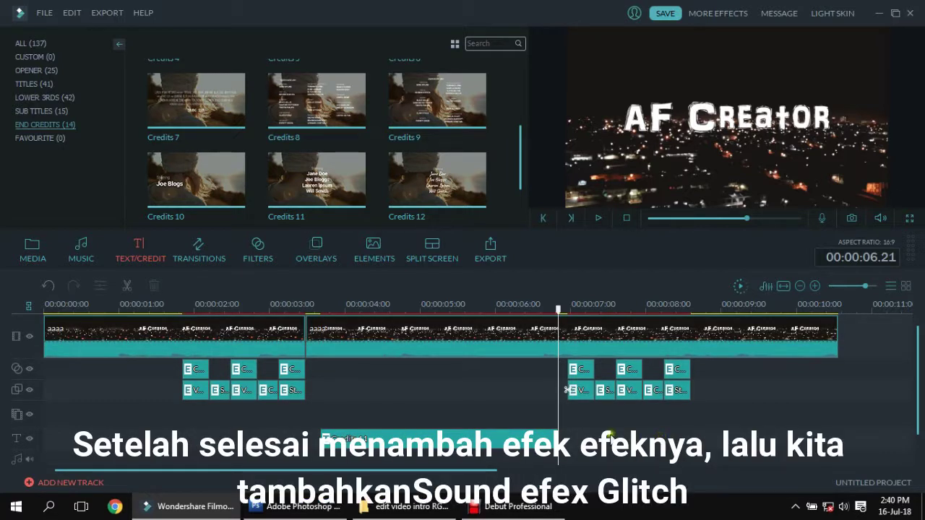
- Import After Effects Template _ Glitch Intro HD from the project folder and place it on the audio track starting at 00:00:00.00
left_click(25, 259)
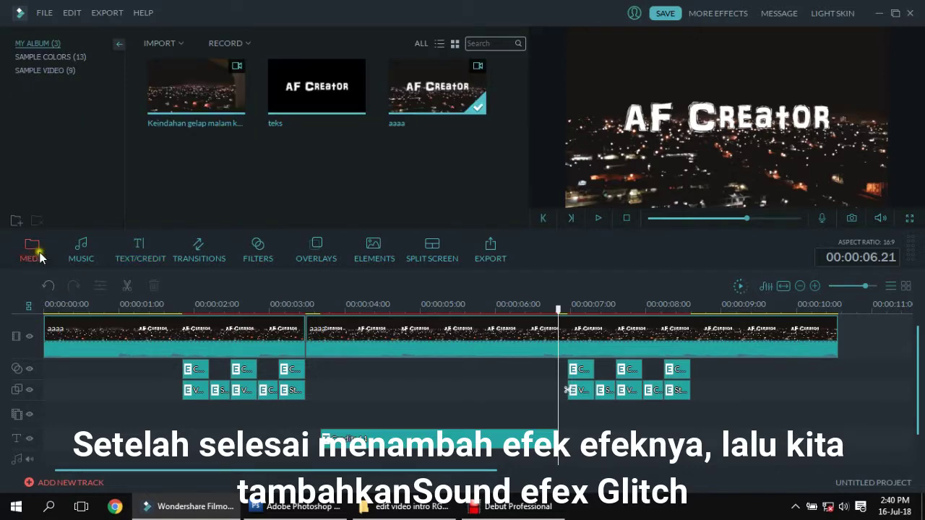
mouse_move(505, 513)
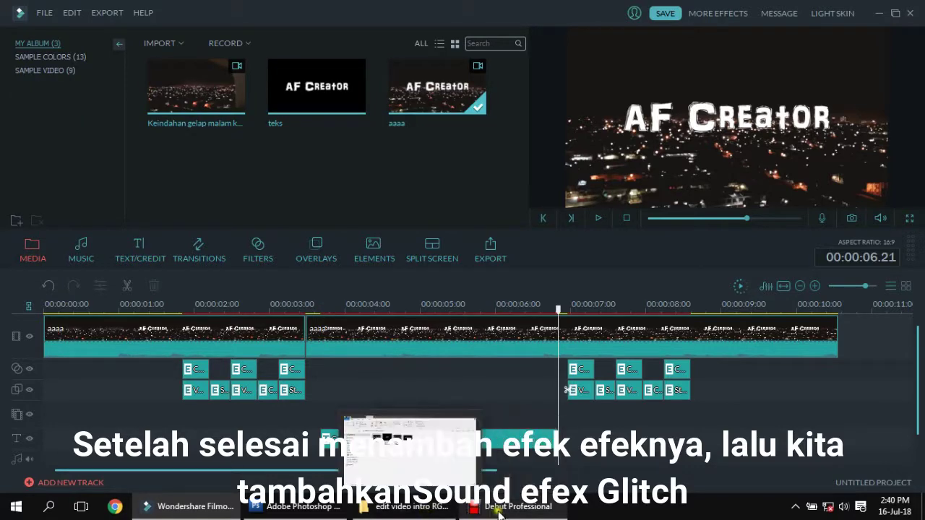
left_click(405, 506)
left_click(464, 309)
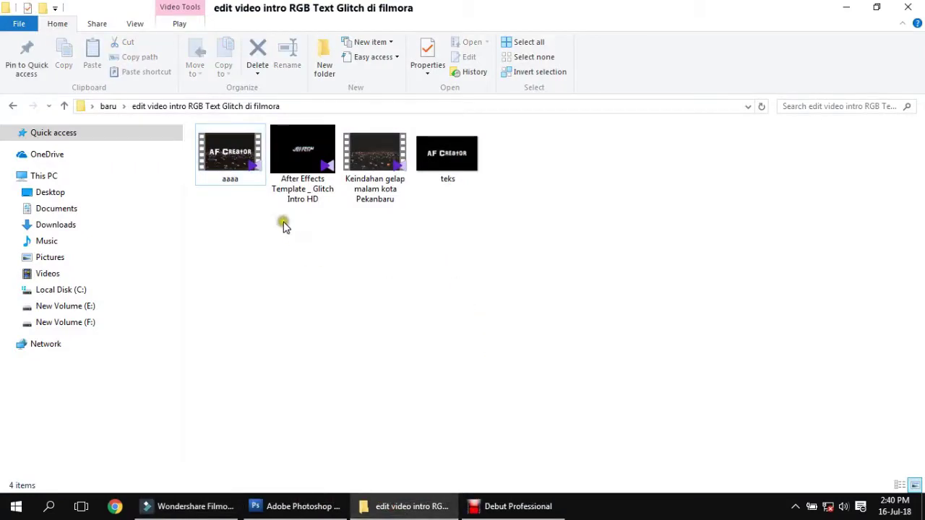
left_click_drag(304, 157, 229, 189)
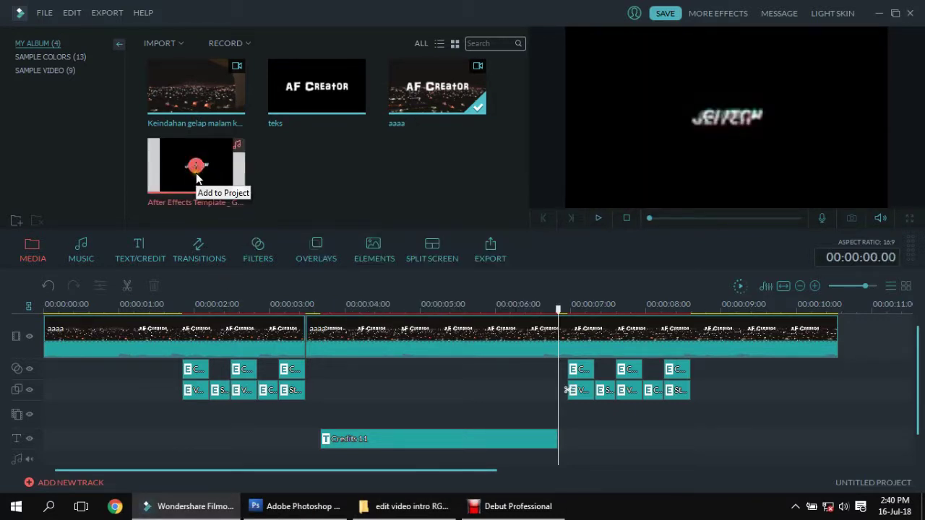
left_click(196, 166)
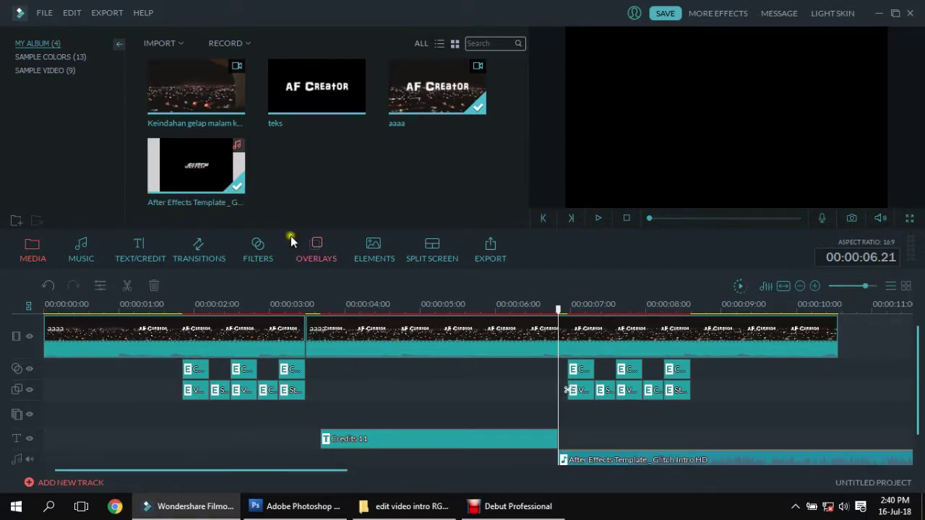
left_click_drag(652, 458, 114, 427)
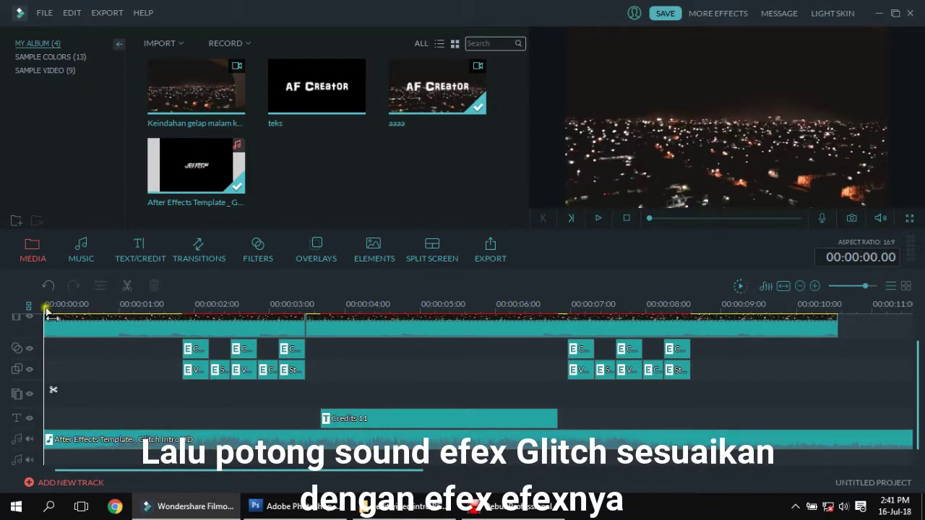
- Split the glitch sound at 00:00:01.21, where the first glitch effects begin, and delete the part before it
left_click_drag(66, 329, 182, 326)
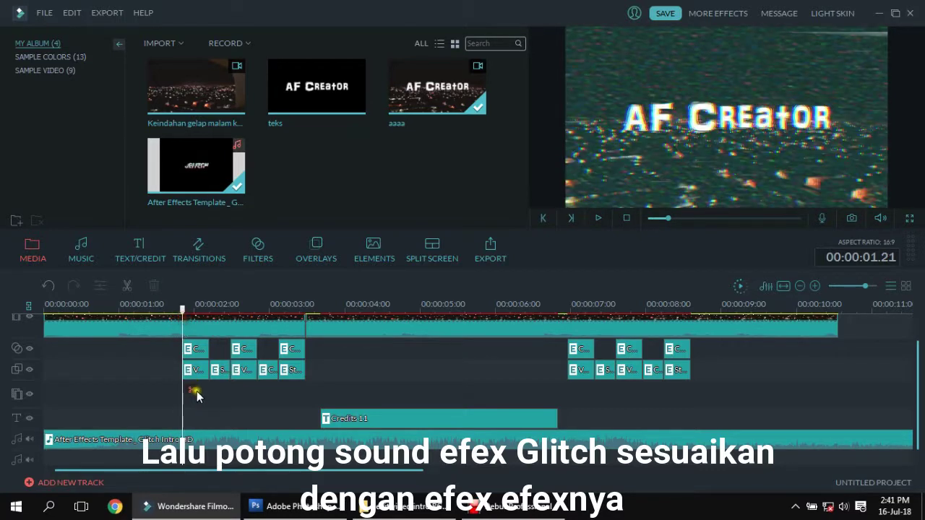
left_click(191, 389)
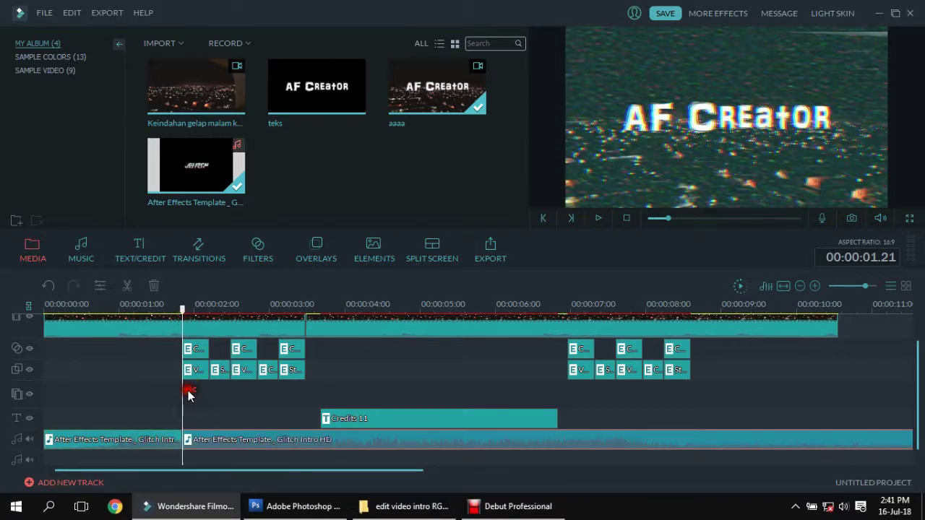
left_click(151, 442)
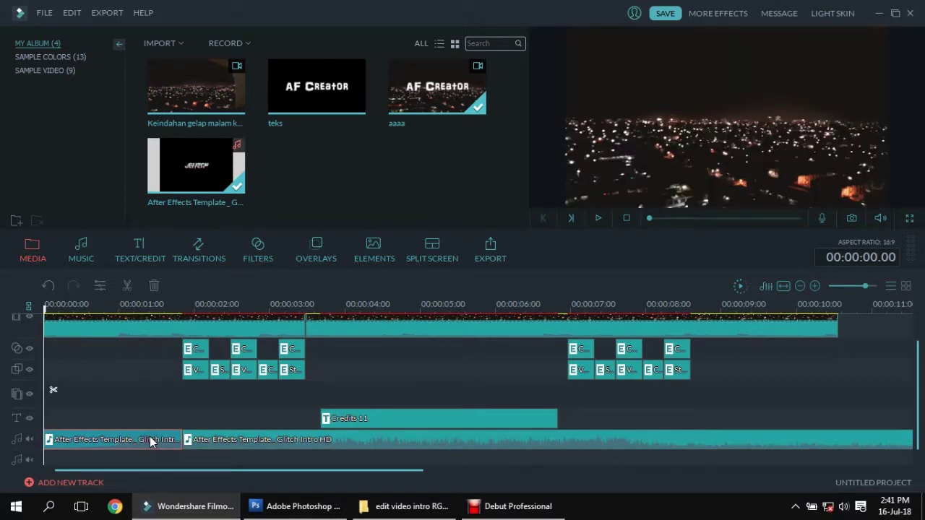
key("Delete")
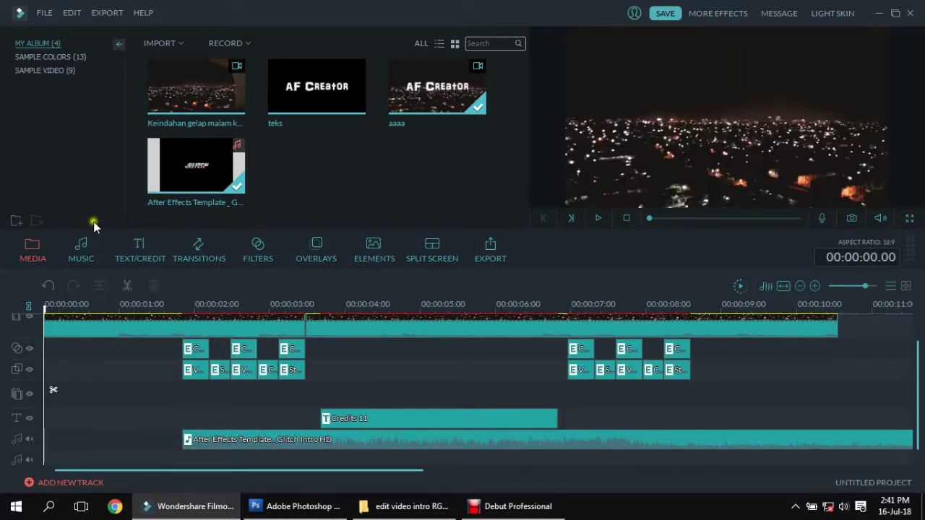
- Split the glitch sound at 00:00:03.12, where the first group of glitch effects ends
left_click_drag(47, 306, 308, 312)
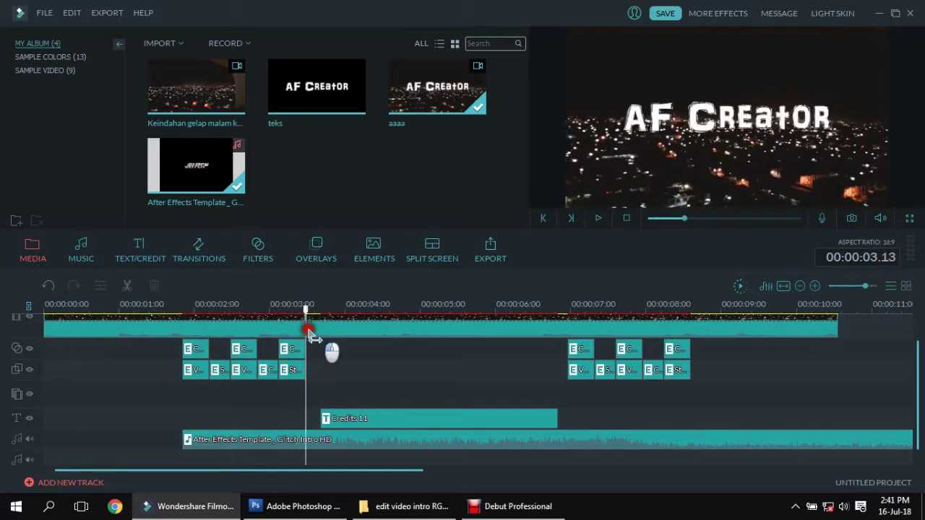
left_click(274, 441)
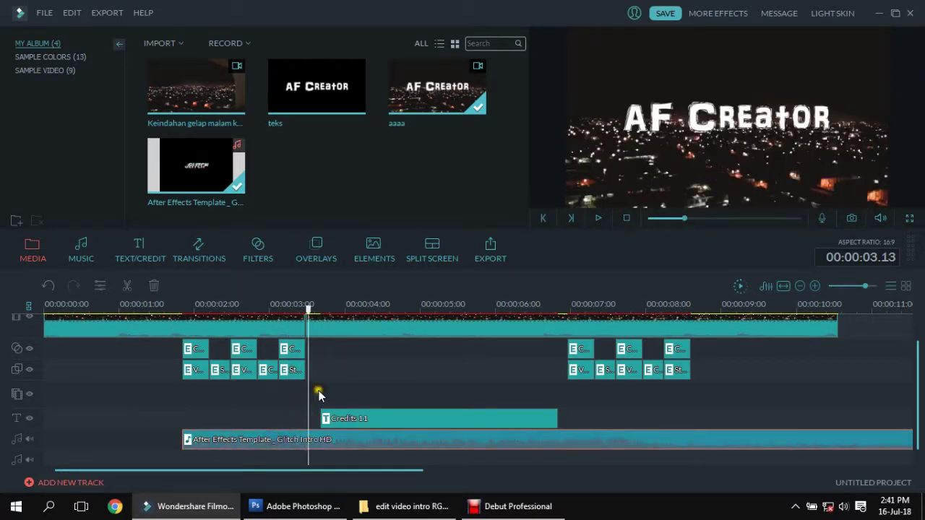
left_click(309, 311)
left_click_drag(309, 310, 306, 311)
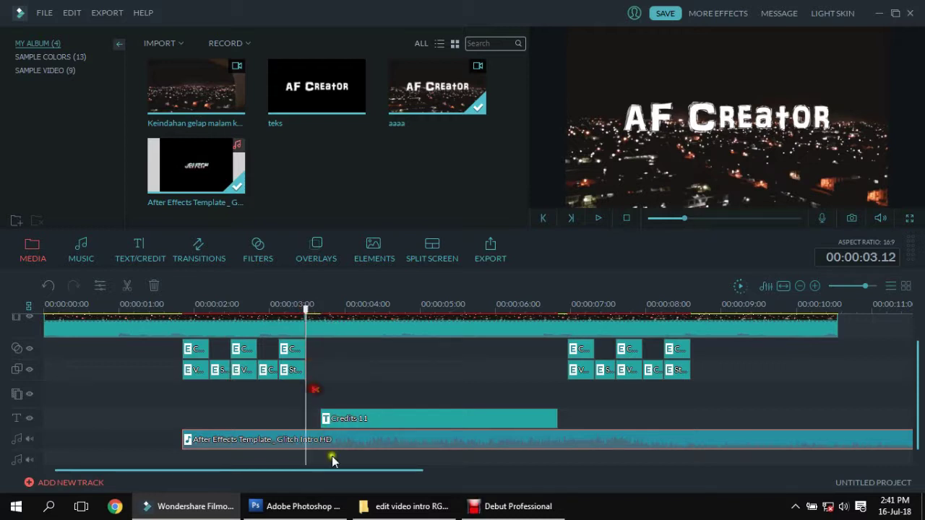
key("ctrl+b")
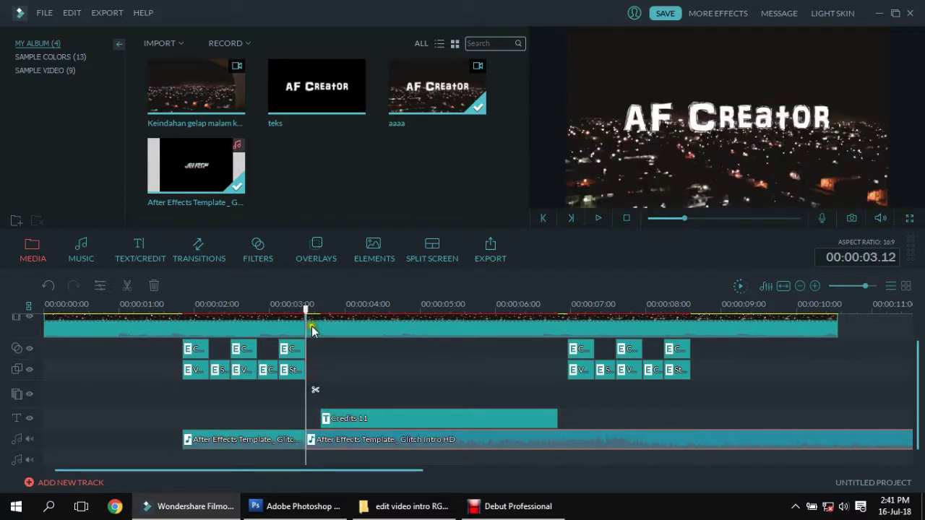
- Split the glitch sound at 00:00:06.24, where the second group of glitch effects begins, and delete the part between the two effect groups
left_click_drag(304, 310, 570, 340)
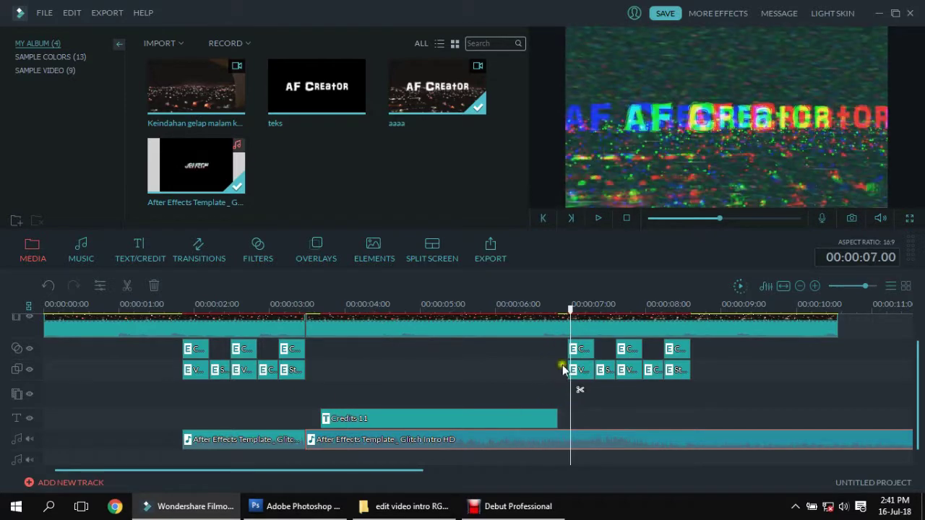
key("Left")
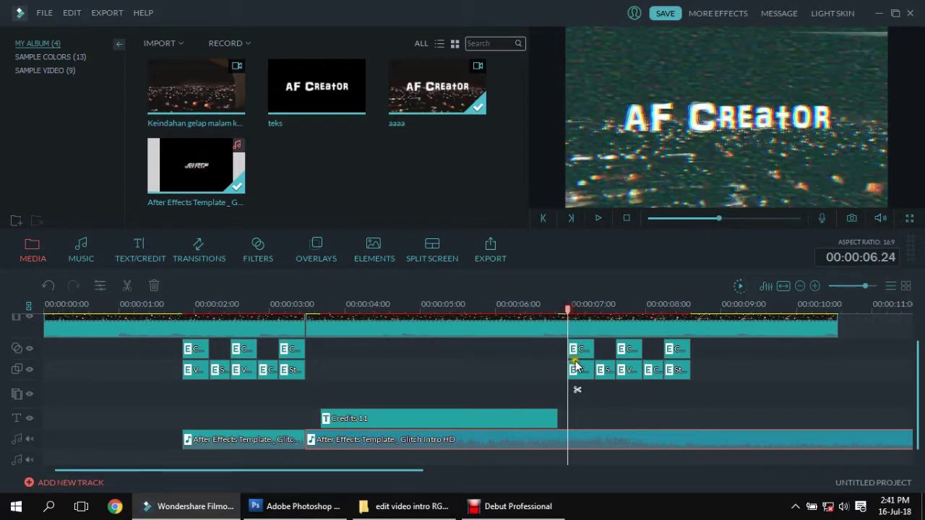
left_click(578, 389)
left_click(497, 444)
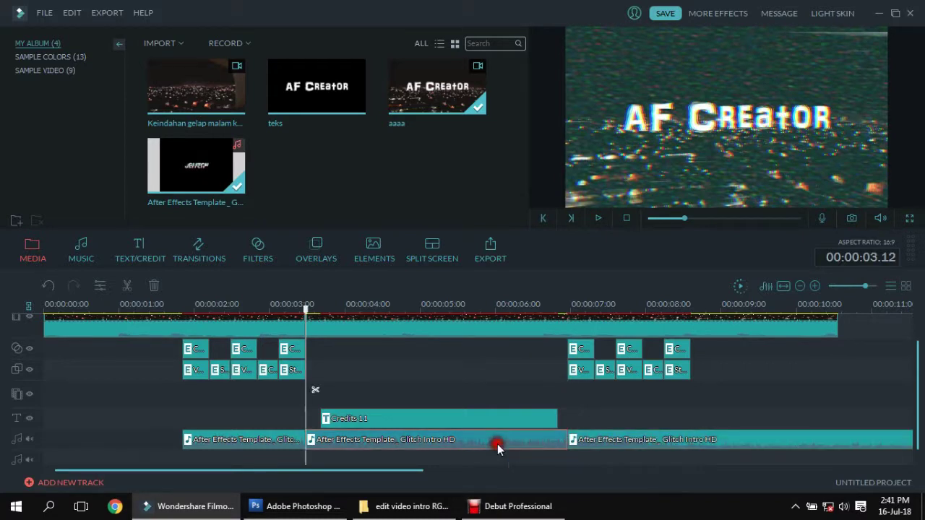
key("Delete")
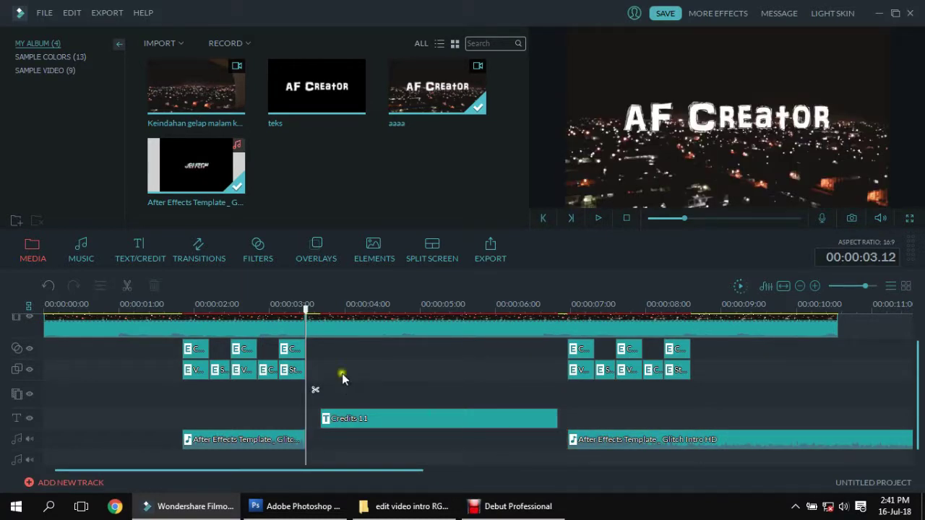
- Split the glitch sound at 00:00:08.15, where the second group of glitch effects ends, and delete the part after it
left_click_drag(305, 313, 691, 359)
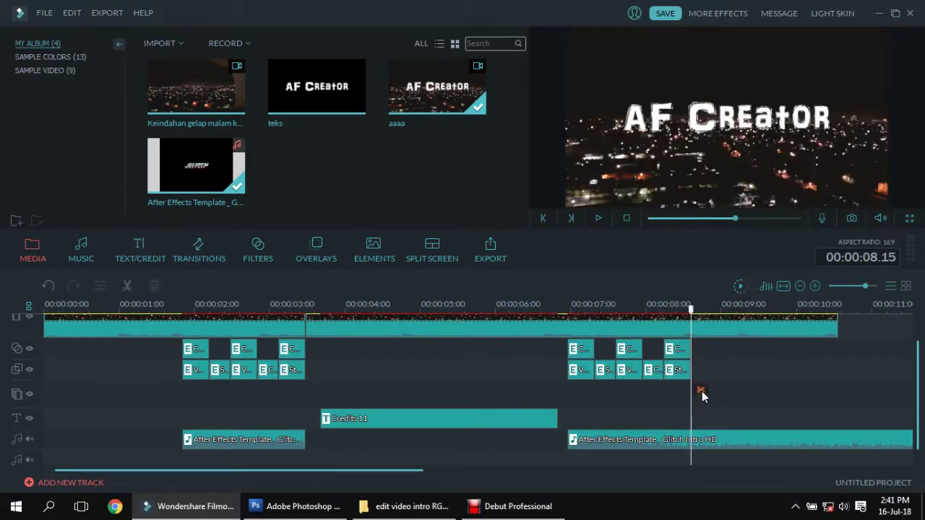
left_click(698, 438)
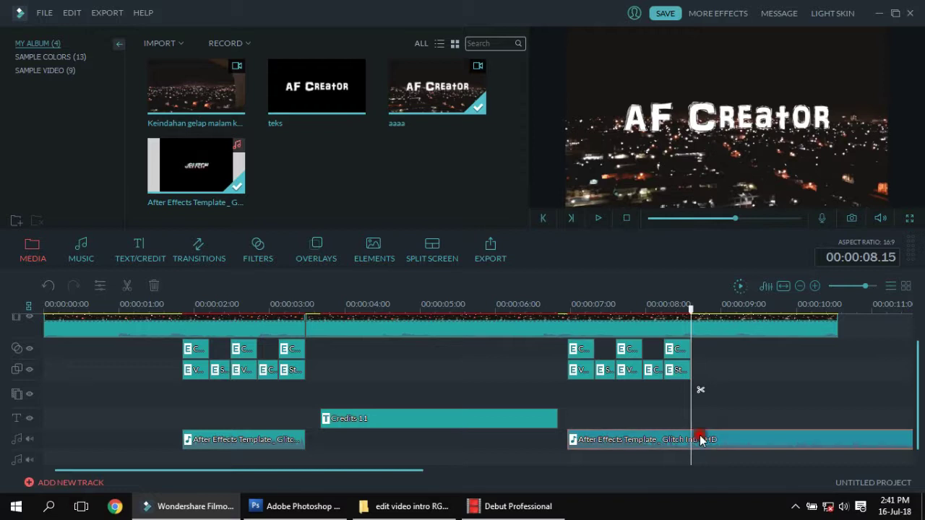
left_click(700, 391)
key("Delete")
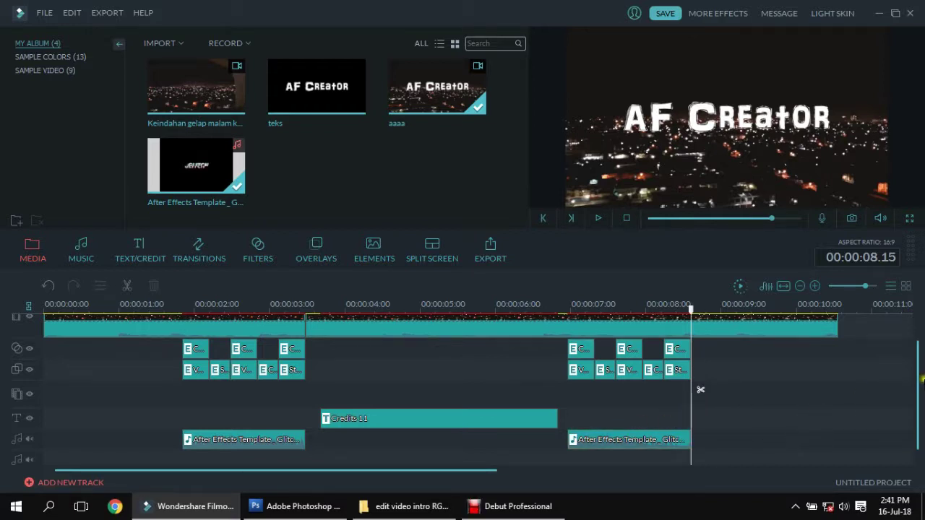
- Render the timeline and play the finished intro from 00:00:00.00
left_click_drag(920, 347, 922, 297)
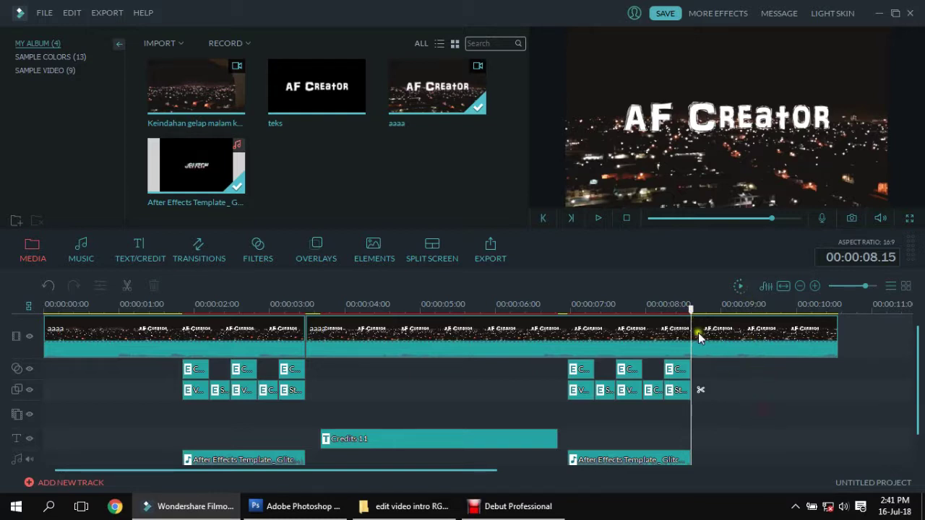
left_click_drag(694, 310, 37, 318)
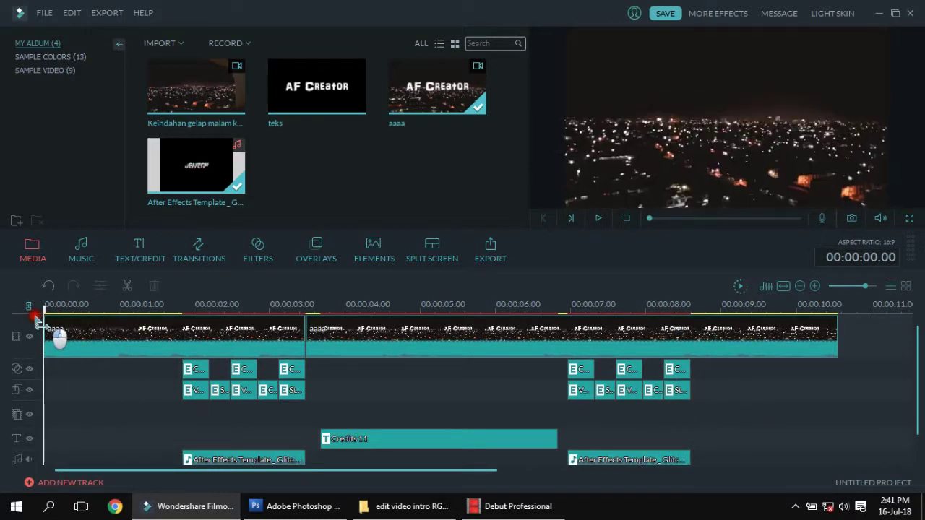
left_click(739, 286)
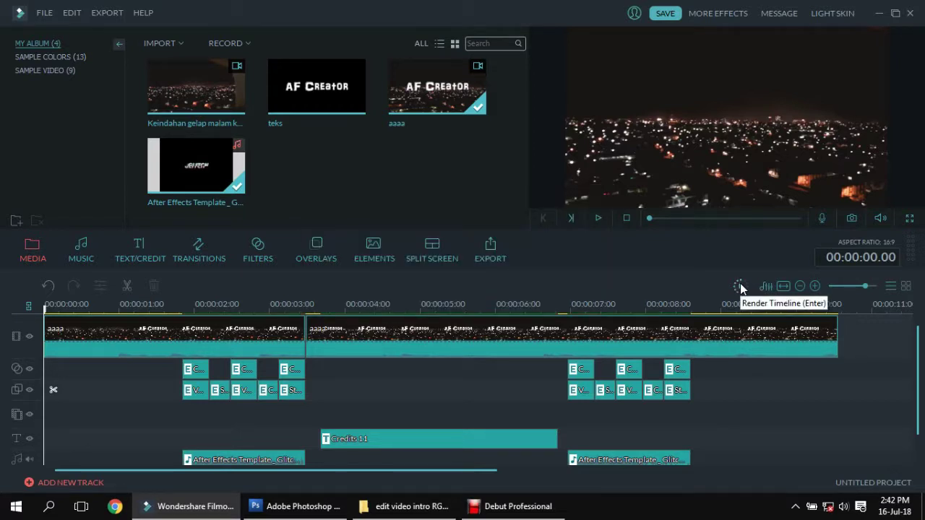
left_click(595, 219)
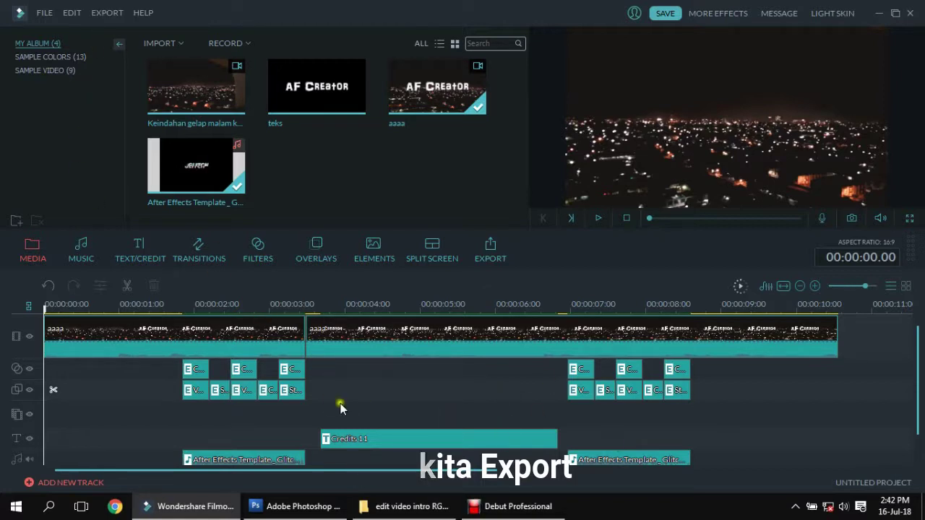
- Set up a video export for the Smart Phone device with the resolution set to 1920 x 1080
left_click(108, 13)
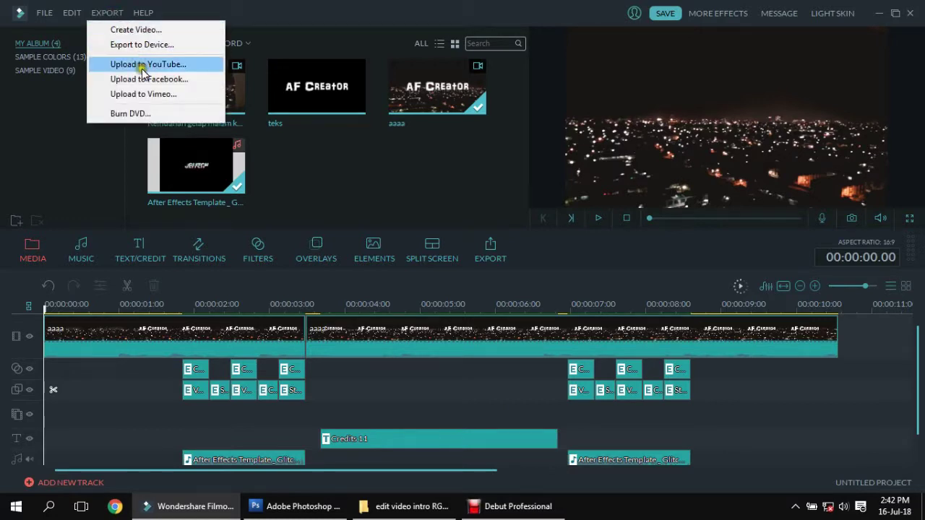
left_click(144, 31)
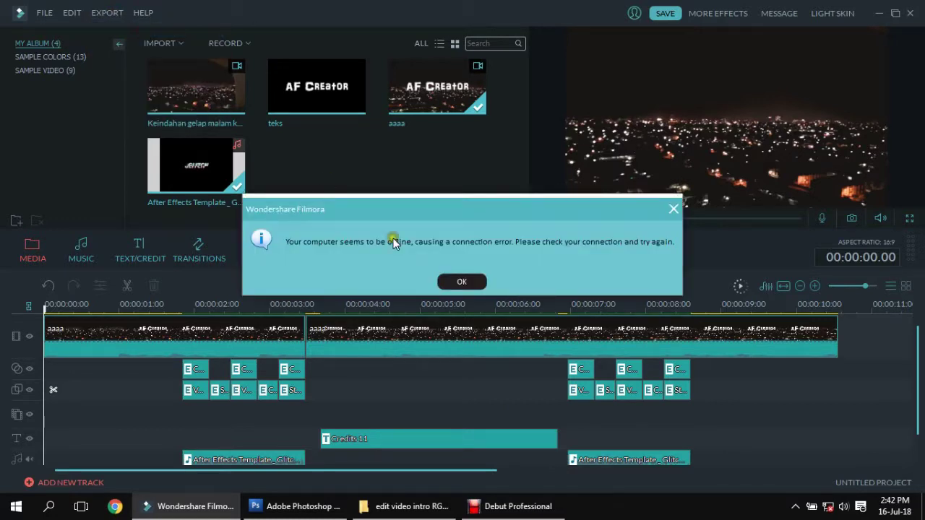
left_click(463, 282)
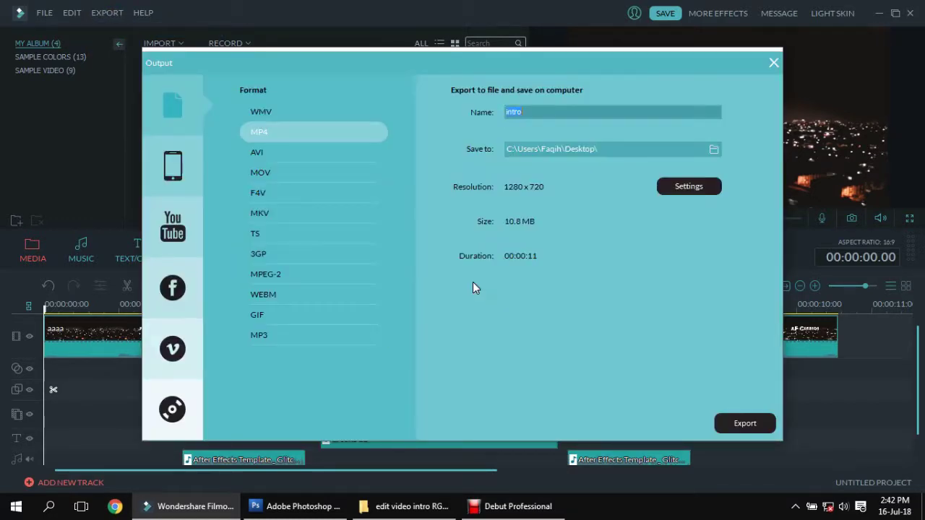
left_click(173, 166)
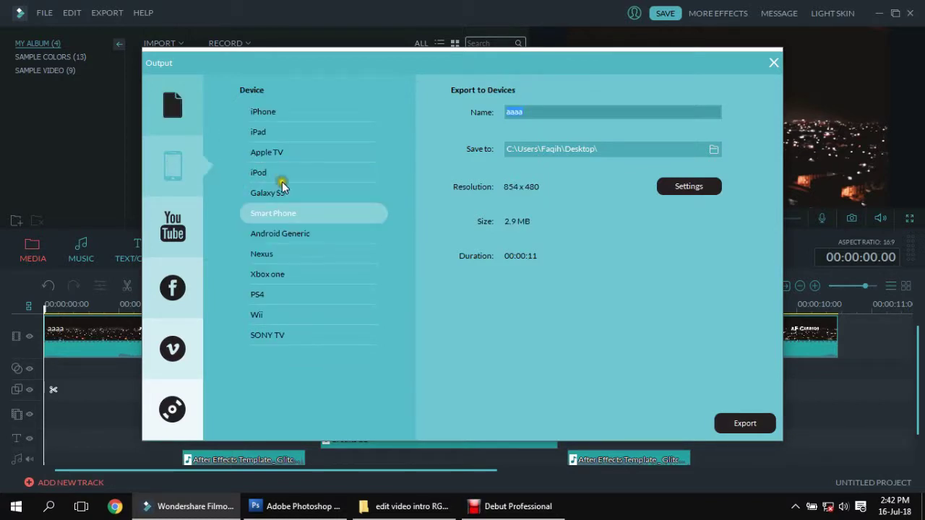
left_click(689, 188)
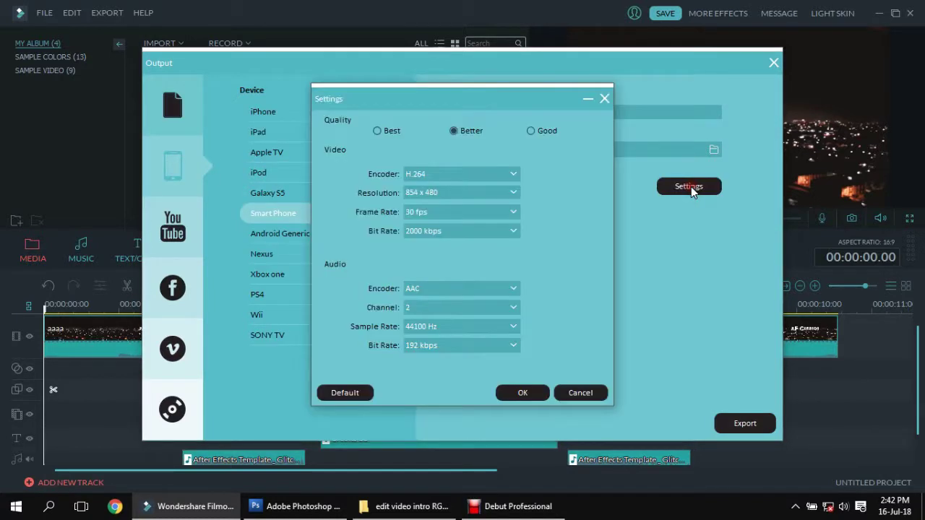
left_click(436, 194)
left_click(431, 260)
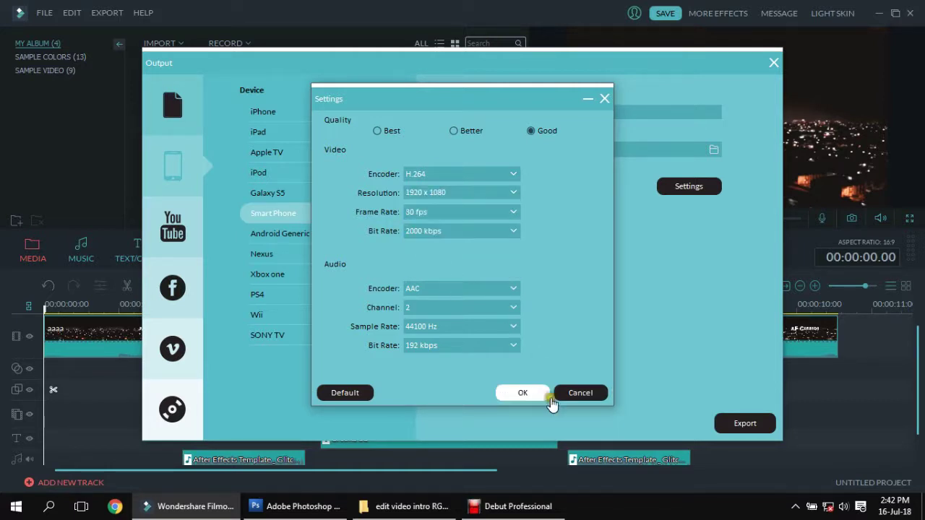
left_click(522, 392)
- Name the exported video file Intro
left_click(557, 108)
left_click_drag(546, 108, 447, 112)
key("BackSpace")
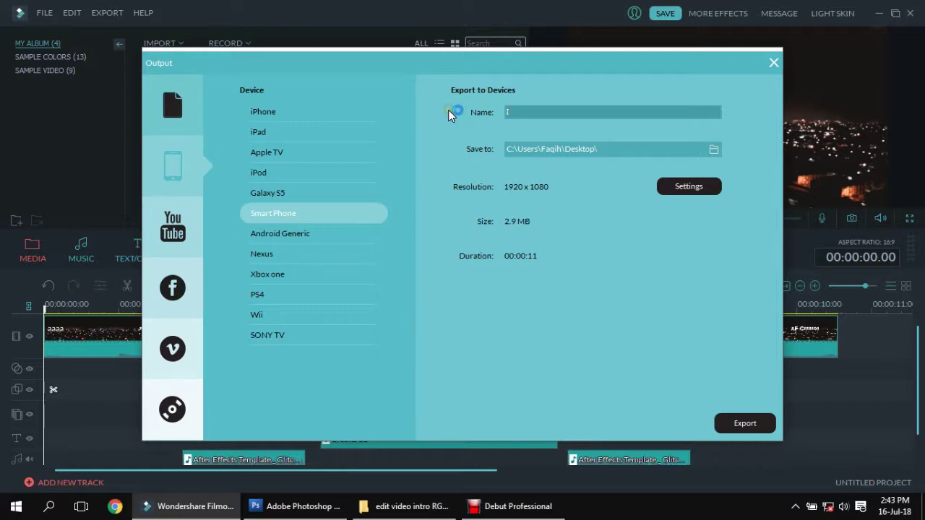
type("Inro")
key("BackSpace")
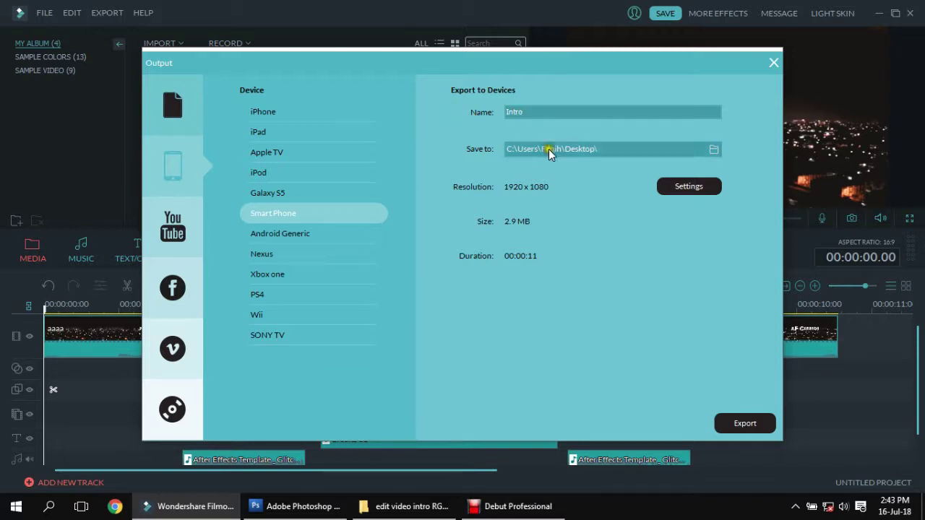
- Export the intro video to the Desktop and close the export windows once the conversion is complete
left_click(750, 426)
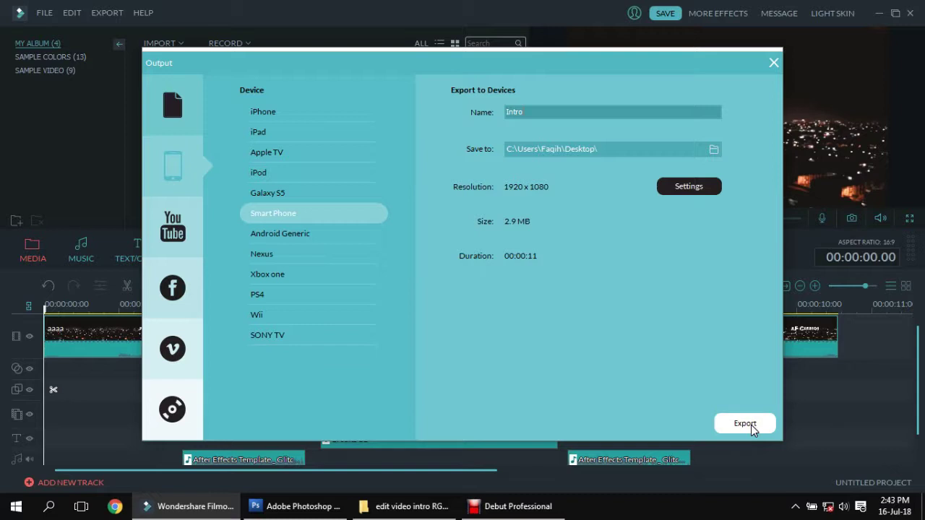
left_click(750, 425)
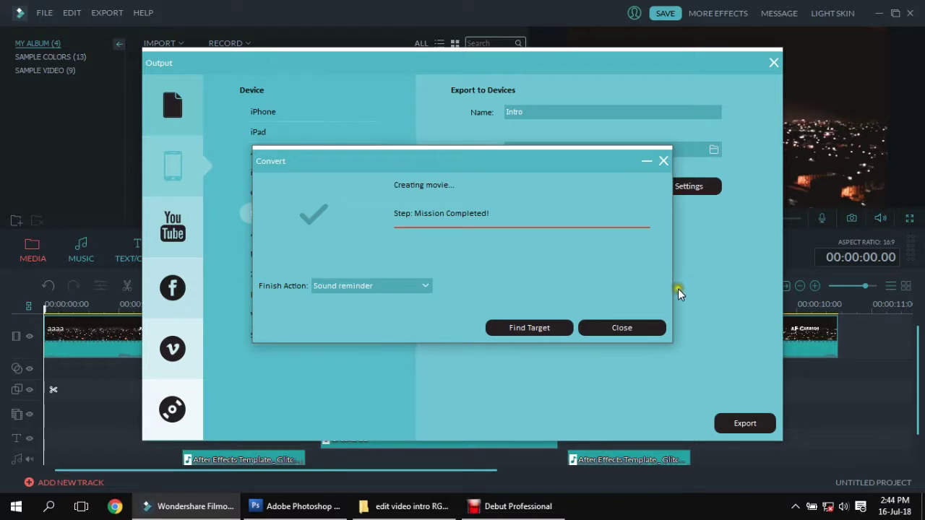
left_click(619, 326)
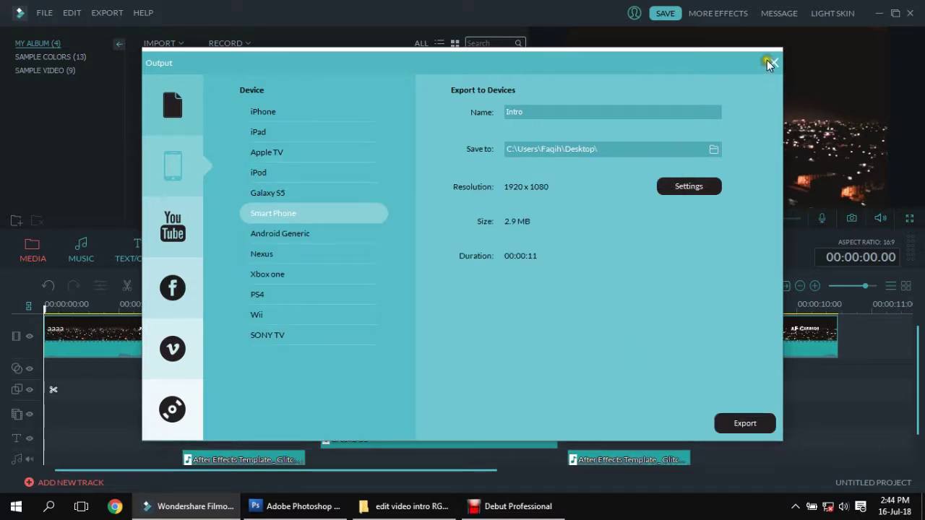
left_click(775, 63)
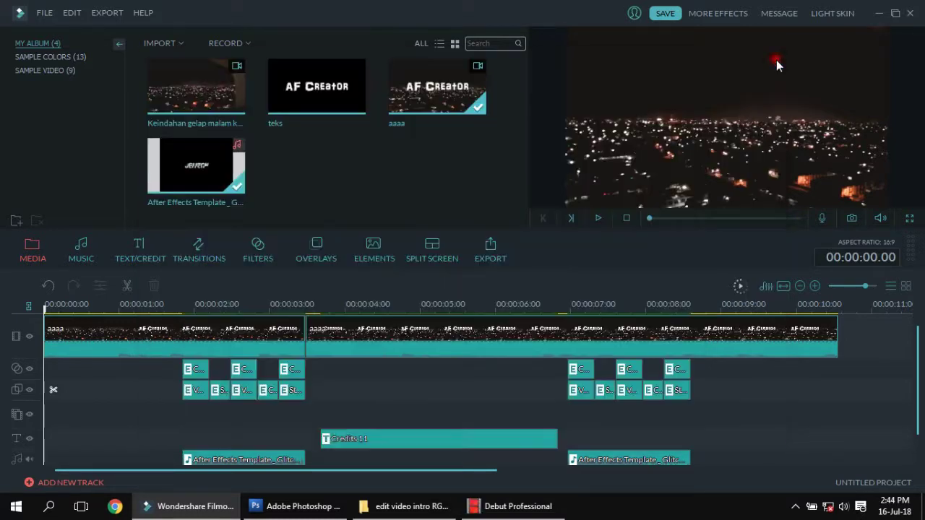